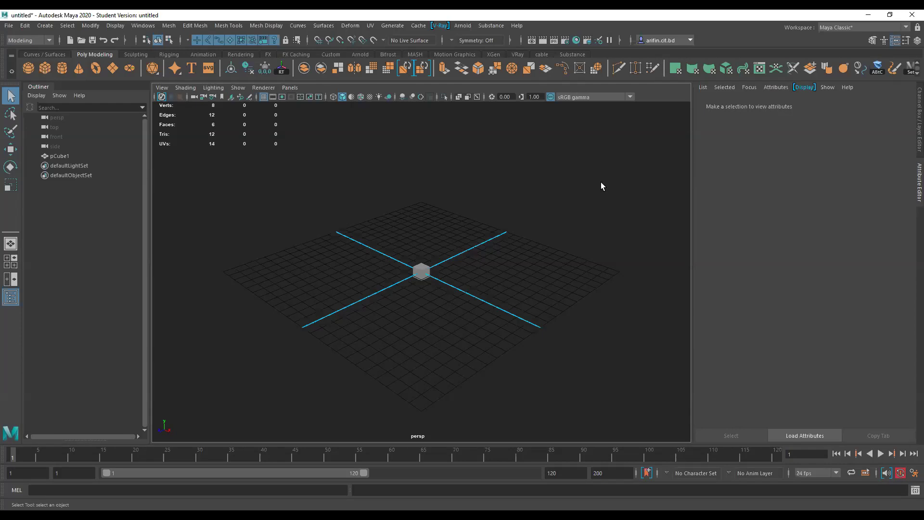
# Add a second polygon cube at the grid origin, overlapping the existing cube.
pyautogui.scroll(8, 456, 275)
pyautogui.moveTo(499, 330); pyautogui.dragTo(289, 202)
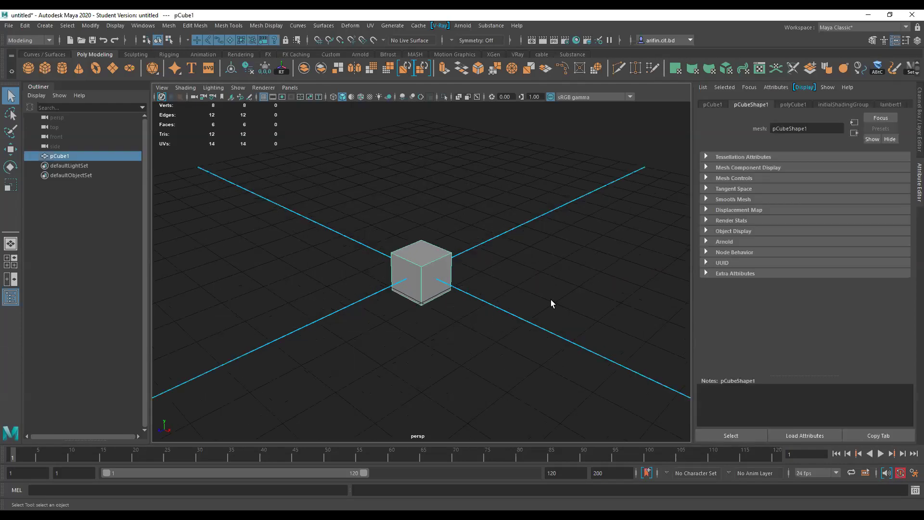
pyautogui.keyDown('alt'); pyautogui.moveTo(480, 286); pyautogui.dragTo(478, 313, button='middle'); pyautogui.keyUp('alt')
pyautogui.keyDown('alt'); pyautogui.moveTo(479, 313); pyautogui.dragTo(434, 270); pyautogui.keyUp('alt')
pyautogui.moveTo(440, 245)
pyautogui.keyDown('alt'); pyautogui.mouseDown(button='middle')
pyautogui.moveTo(429, 291)
pyautogui.moveTo(439, 239)
pyautogui.mouseUp(button='middle'); pyautogui.keyUp('alt')
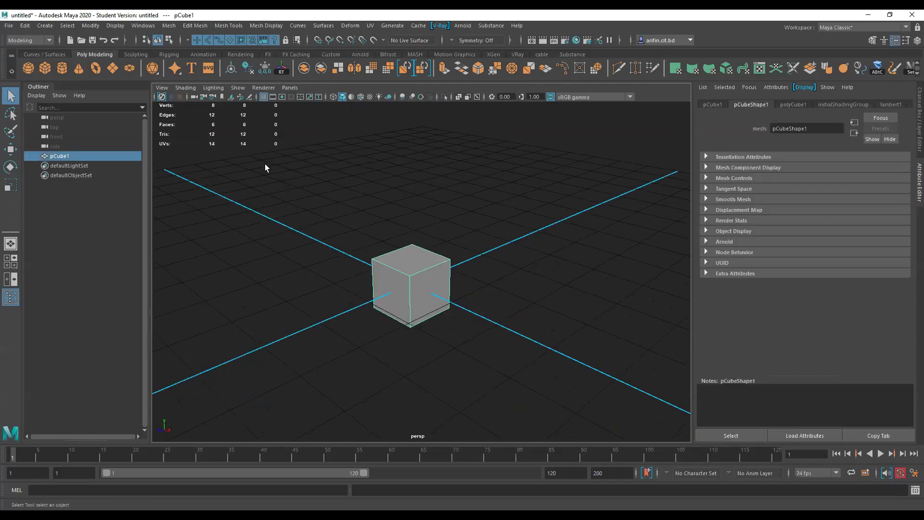
pyautogui.keyDown('alt'); pyautogui.moveTo(272, 168); pyautogui.dragTo(318, 384, button='right'); pyautogui.keyUp('alt')
pyautogui.click(44, 68)
# Move the original cube straight up until it floats clear above the new cube.
pyautogui.click(436, 299)
pyautogui.scroll(-5, 508, 325)
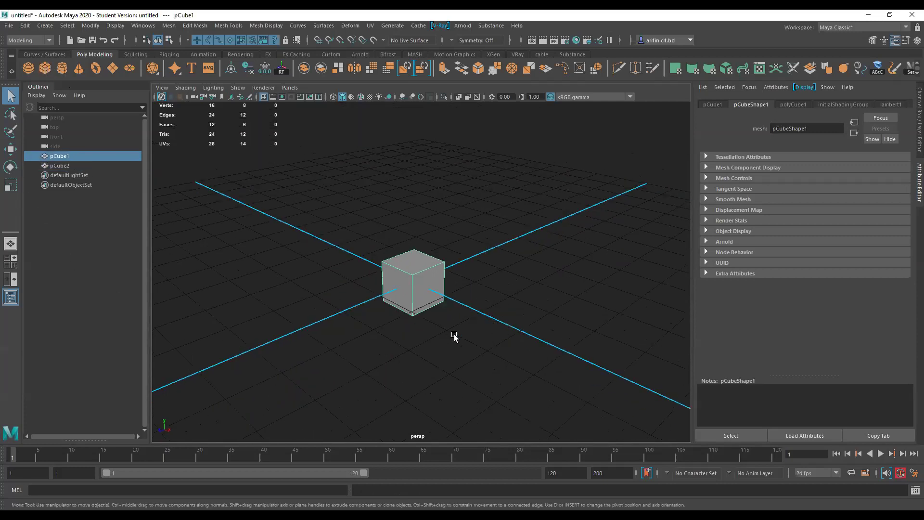
pyautogui.press('w')
pyautogui.scroll(1, 415, 274)
pyautogui.moveTo(412, 265); pyautogui.dragTo(403, 195)
pyautogui.scroll(5, 427, 285)
pyautogui.keyDown('alt'); pyautogui.moveTo(429, 288); pyautogui.dragTo(374, 268); pyautogui.keyUp('alt')
pyautogui.keyDown('alt'); pyautogui.moveTo(374, 268); pyautogui.dragTo(459, 322, button='middle'); pyautogui.keyUp('alt')
pyautogui.keyDown('alt'); pyautogui.moveTo(459, 322); pyautogui.dragTo(408, 308); pyautogui.keyUp('alt')
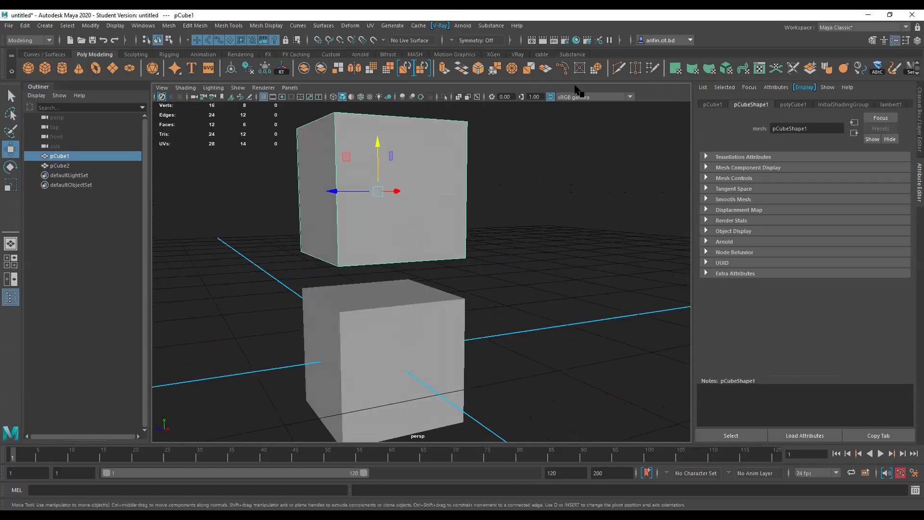
# Cut one horizontal and three vertical edge loops into the upper cube with the Multi-Cut tool.
pyautogui.hotkey('ctrl', 'shift', 'x')
pyautogui.scroll(2, 430, 220)
pyautogui.scroll(-2, 430, 220)
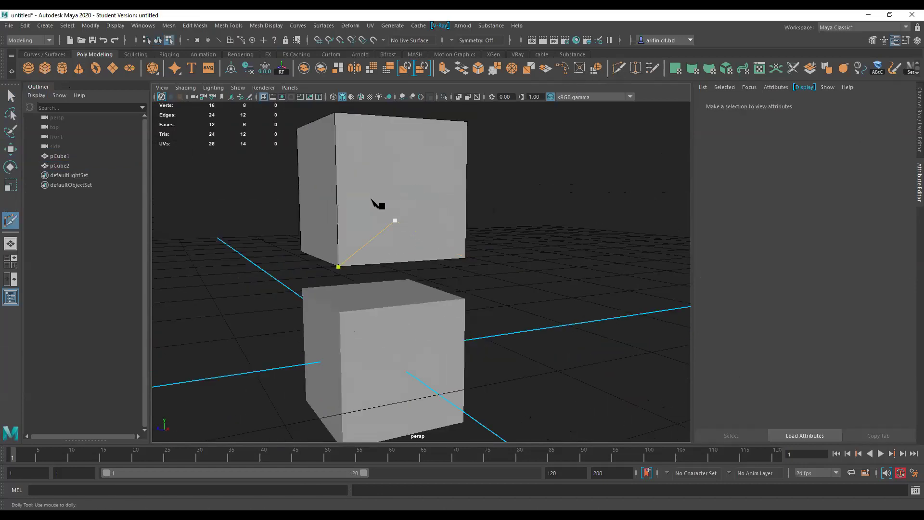
pyautogui.keyDown('ctrl'); pyautogui.click(369, 192); pyautogui.keyUp('ctrl')
pyautogui.keyDown('ctrl'); pyautogui.click(406, 183); pyautogui.keyUp('ctrl')
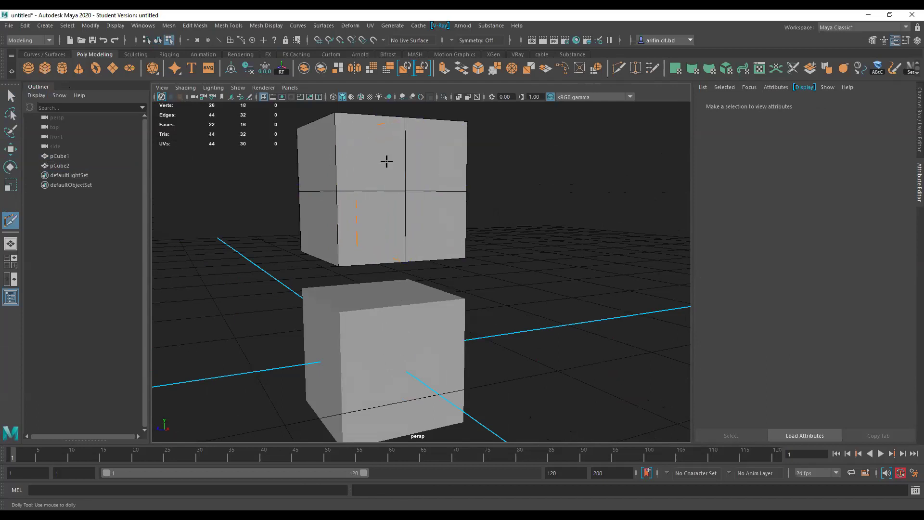
pyautogui.keyDown('ctrl'); pyautogui.click(359, 116); pyautogui.keyUp('ctrl')
pyautogui.keyDown('ctrl'); pyautogui.click(436, 142); pyautogui.keyUp('ctrl')
pyautogui.press('q')
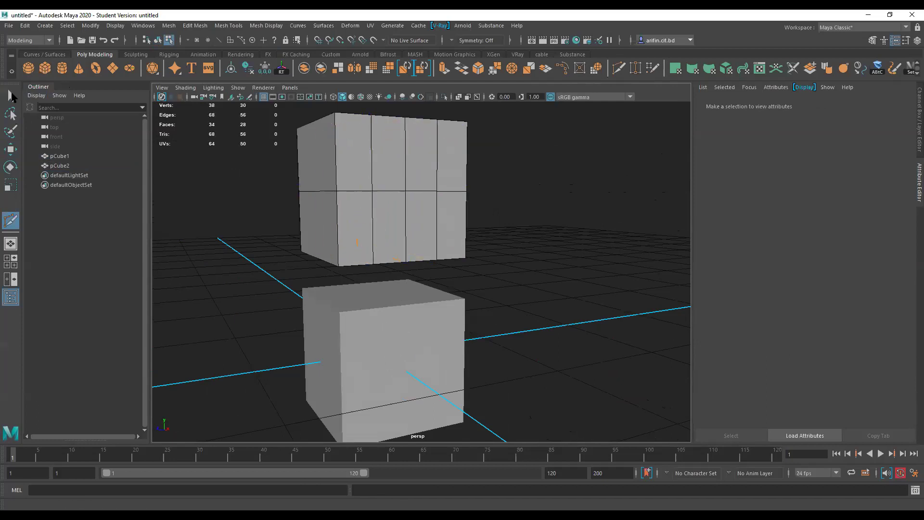
# Return to object mode and move the lower cube up and sideways so it stands beside the raised cube.
pyautogui.keyDown('alt'); pyautogui.moveTo(448, 341); pyautogui.dragTo(432, 273); pyautogui.keyUp('alt')
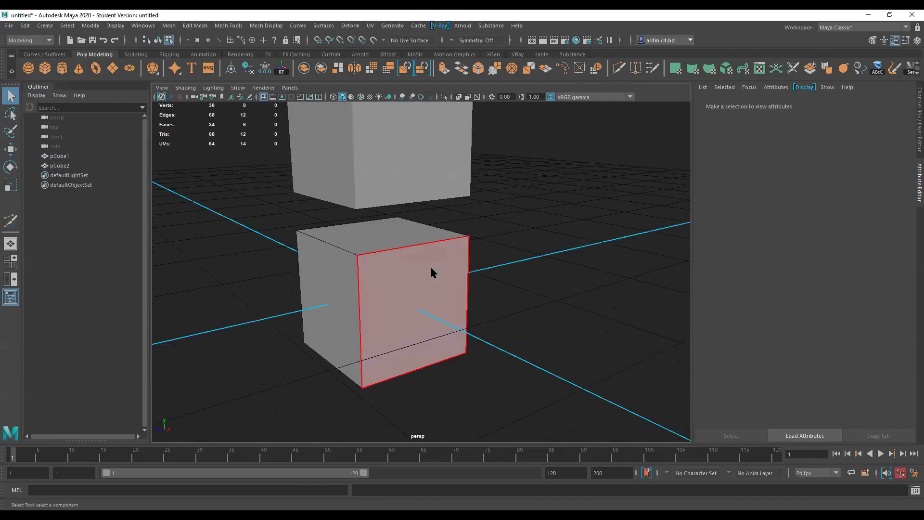
pyautogui.moveTo(440, 253); pyautogui.dragTo(477, 234, button='right')
pyautogui.keyDown('alt'); pyautogui.moveTo(411, 283); pyautogui.dragTo(398, 331); pyautogui.keyUp('alt')
pyautogui.keyDown('alt'); pyautogui.moveTo(400, 331); pyautogui.dragTo(412, 329, button='right'); pyautogui.keyUp('alt')
pyautogui.keyDown('alt'); pyautogui.moveTo(411, 329); pyautogui.dragTo(417, 339, button='middle'); pyautogui.keyUp('alt')
pyautogui.keyDown('alt'); pyautogui.moveTo(417, 340); pyautogui.dragTo(454, 324); pyautogui.keyUp('alt')
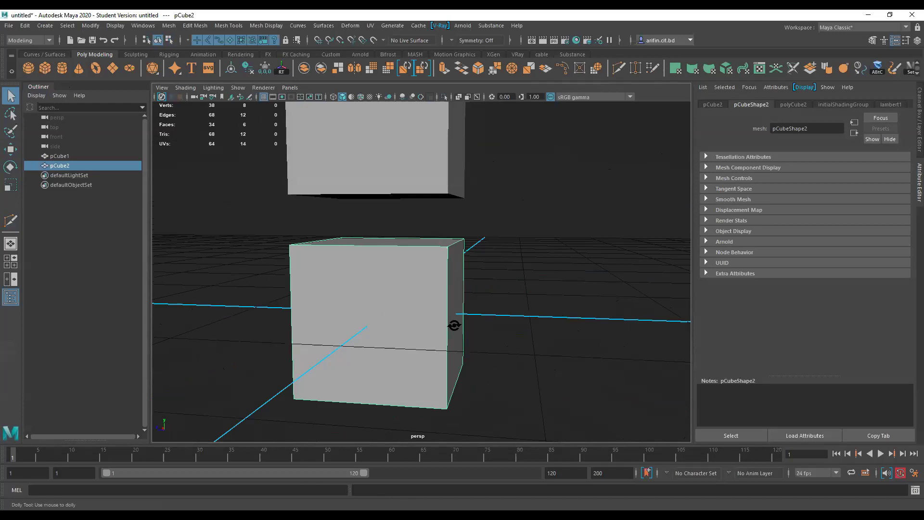
pyautogui.keyDown('alt'); pyautogui.moveTo(454, 324); pyautogui.dragTo(447, 337, button='right'); pyautogui.keyUp('alt')
pyautogui.scroll(-3, 446, 321)
pyautogui.keyDown('alt'); pyautogui.moveTo(447, 317); pyautogui.dragTo(477, 304); pyautogui.keyUp('alt')
pyautogui.press('w')
pyautogui.moveTo(520, 260); pyautogui.dragTo(501, 195)
pyautogui.moveTo(482, 242); pyautogui.dragTo(547, 204)
pyautogui.scroll(3, 477, 234)
pyautogui.keyDown('alt'); pyautogui.moveTo(547, 204); pyautogui.dragTo(505, 240, button='middle'); pyautogui.keyUp('alt')
# Cut three horizontal edge loops and one vertical loop in each direction into pCube2 with the Multi-Cut tool.
pyautogui.click(619, 68)
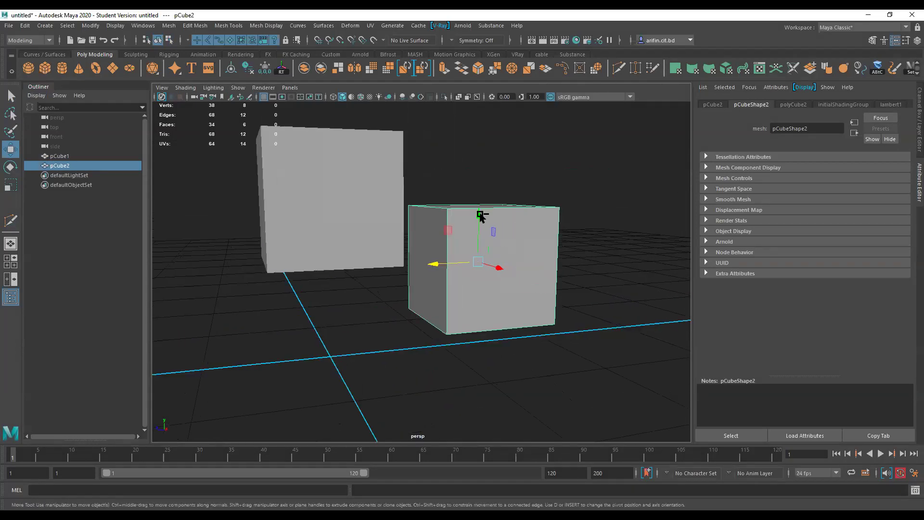
pyautogui.scroll(3, 463, 236)
pyautogui.click(476, 272)
pyautogui.click(477, 319)
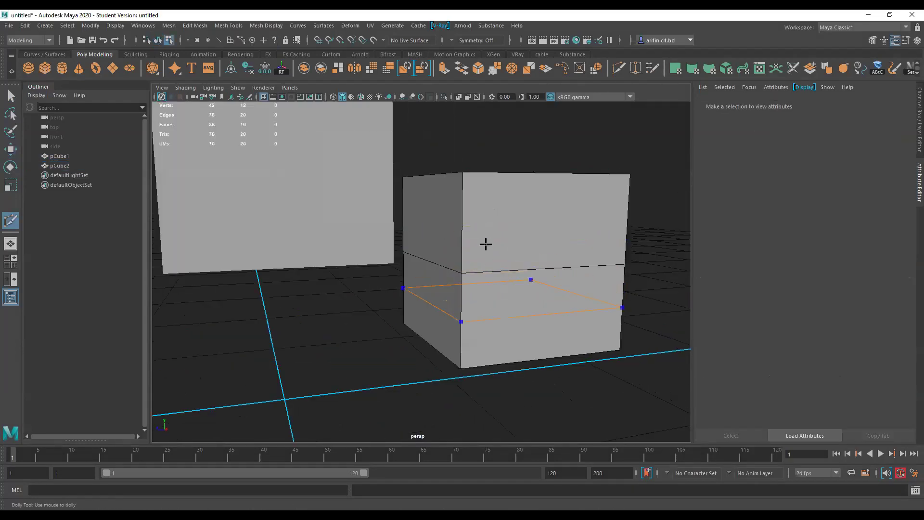
pyautogui.click(489, 220)
pyautogui.keyDown('alt'); pyautogui.moveTo(471, 272); pyautogui.dragTo(452, 300); pyautogui.keyUp('alt')
pyautogui.keyDown('ctrl'); pyautogui.click(443, 215); pyautogui.keyUp('ctrl')
pyautogui.click(542, 209)
pyautogui.press('q')
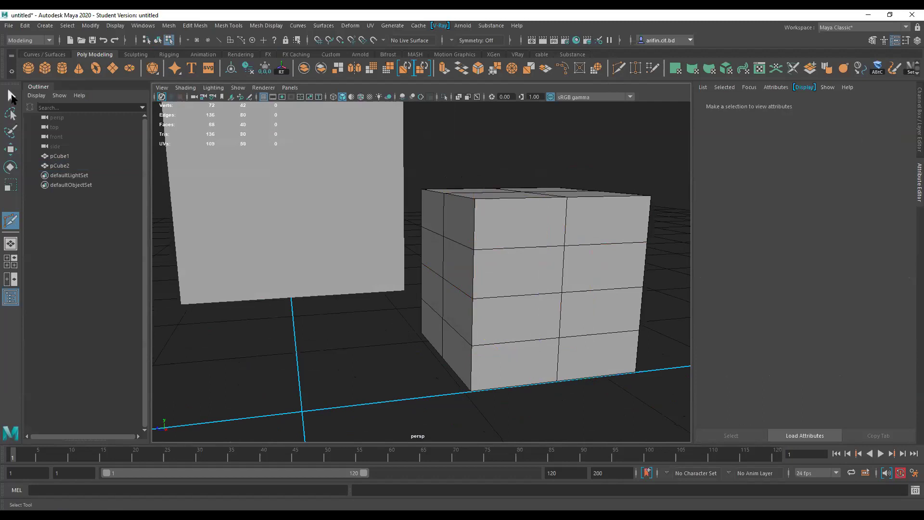
# Turn on wireframe-on-shaded display and view the edge loops of both cubes from several sides.
pyautogui.click(363, 98)
pyautogui.moveTo(467, 255)
pyautogui.keyDown('alt'); pyautogui.mouseDown()
pyautogui.moveTo(495, 225)
pyautogui.moveTo(508, 246)
pyautogui.mouseUp(); pyautogui.keyUp('alt')
pyautogui.keyDown('alt'); pyautogui.moveTo(508, 246); pyautogui.dragTo(525, 256, button='middle'); pyautogui.keyUp('alt')
pyautogui.keyDown('alt'); pyautogui.moveTo(524, 256); pyautogui.dragTo(416, 249); pyautogui.keyUp('alt')
pyautogui.keyDown('alt'); pyautogui.moveTo(415, 249); pyautogui.dragTo(444, 265, button='middle'); pyautogui.keyUp('alt')
pyautogui.keyDown('alt'); pyautogui.moveTo(549, 265); pyautogui.dragTo(439, 276); pyautogui.keyUp('alt')
pyautogui.keyDown('alt'); pyautogui.moveTo(491, 293); pyautogui.dragTo(504, 335, button='middle'); pyautogui.keyUp('alt')
pyautogui.keyDown('alt'); pyautogui.moveTo(504, 335); pyautogui.dragTo(397, 243, button='right'); pyautogui.keyUp('alt')
pyautogui.click(10, 221)
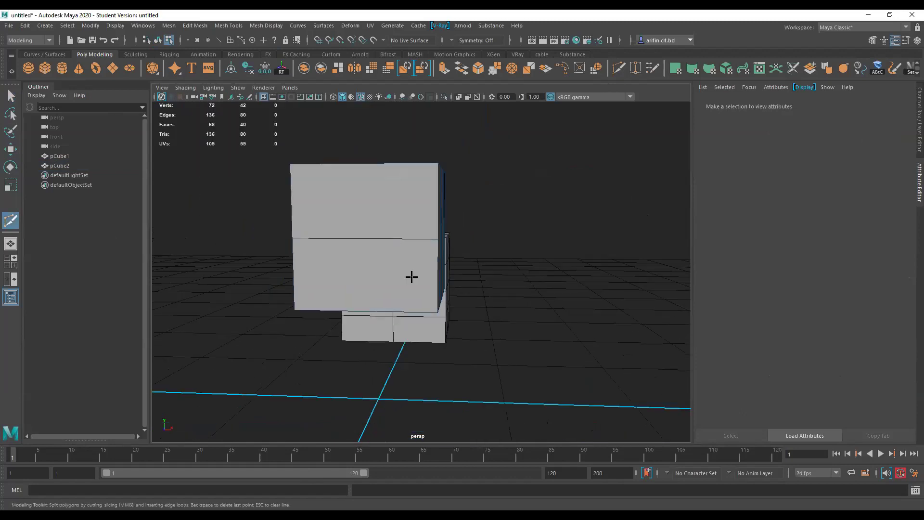
pyautogui.keyDown('alt'); pyautogui.moveTo(423, 262); pyautogui.dragTo(445, 233); pyautogui.keyUp('alt')
pyautogui.press('q')
# Select pCube2's middle horizontal edge loop and lower it close to the loop beneath it.
pyautogui.click(501, 246)
pyautogui.press('w')
pyautogui.doubleClick(499, 245)
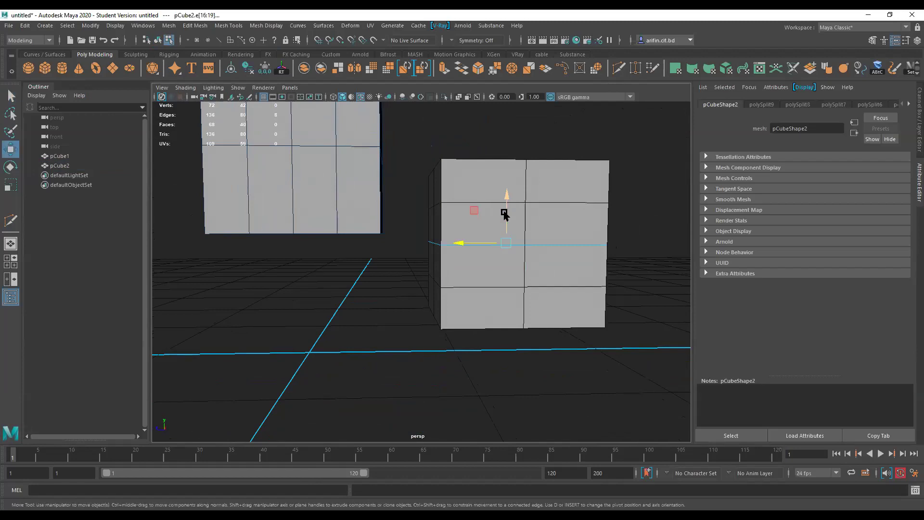
pyautogui.keyDown('alt'); pyautogui.moveTo(485, 250); pyautogui.dragTo(514, 287); pyautogui.keyUp('alt')
pyautogui.keyDown('alt'); pyautogui.moveTo(514, 287); pyautogui.dragTo(518, 303, button='right'); pyautogui.keyUp('alt')
pyautogui.keyDown('alt'); pyautogui.moveTo(518, 303); pyautogui.dragTo(510, 243); pyautogui.keyUp('alt')
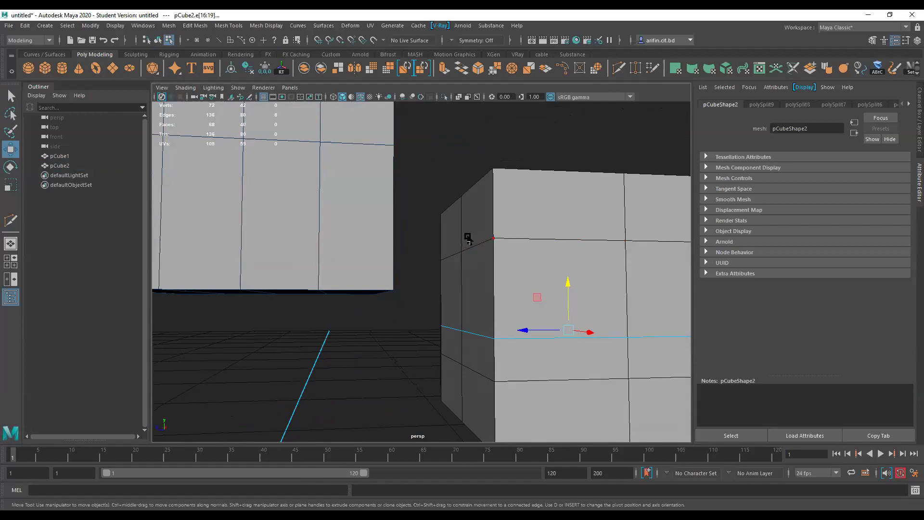
# Vertex-snap the far corner vertex of pCube2's upper loop along the vertical axis to the height of pCube1's bottom corner.
pyautogui.keyDown('alt'); pyautogui.moveTo(342, 287); pyautogui.dragTo(398, 269); pyautogui.keyUp('alt')
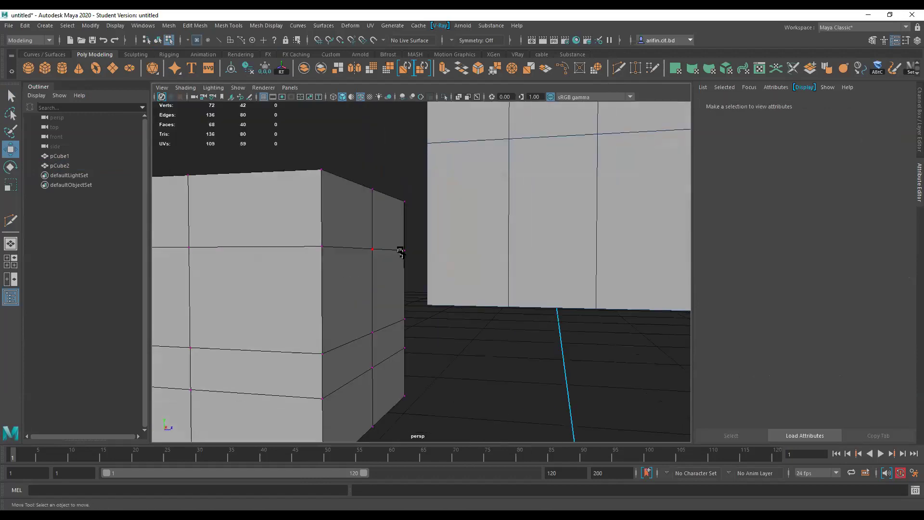
pyautogui.click(402, 250)
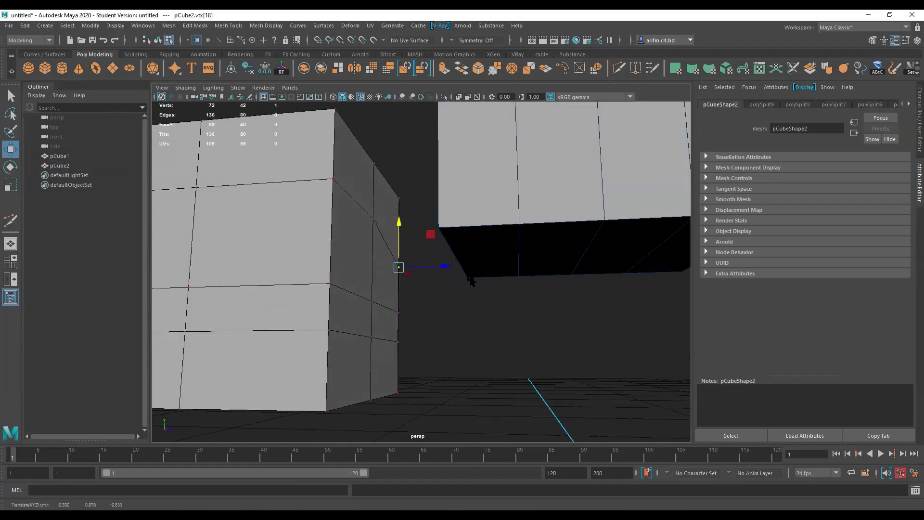
pyautogui.hotkey('ctrl', 'z')
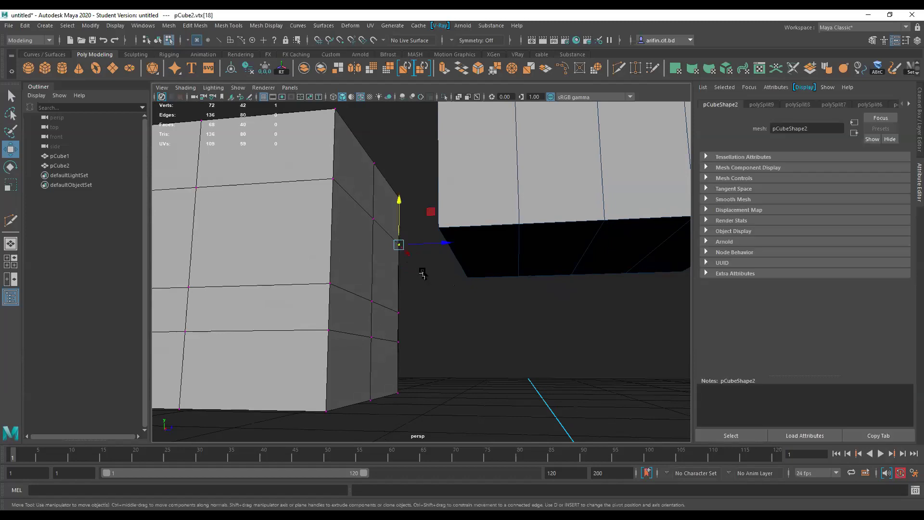
pyautogui.press('v')
pyautogui.scroll(2, 399, 236)
pyautogui.scroll(-1, 378, 227)
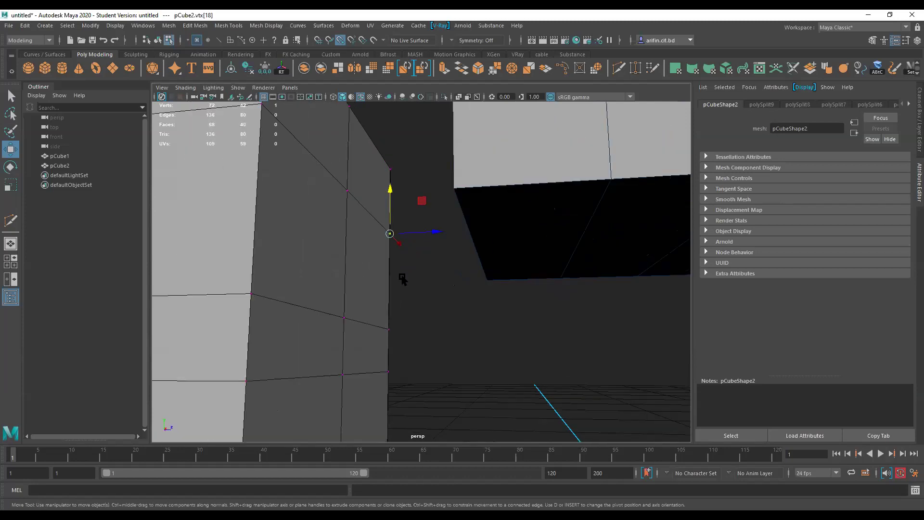
pyautogui.moveTo(391, 198); pyautogui.dragTo(450, 300)
pyautogui.hotkey('ctrl', 'z')
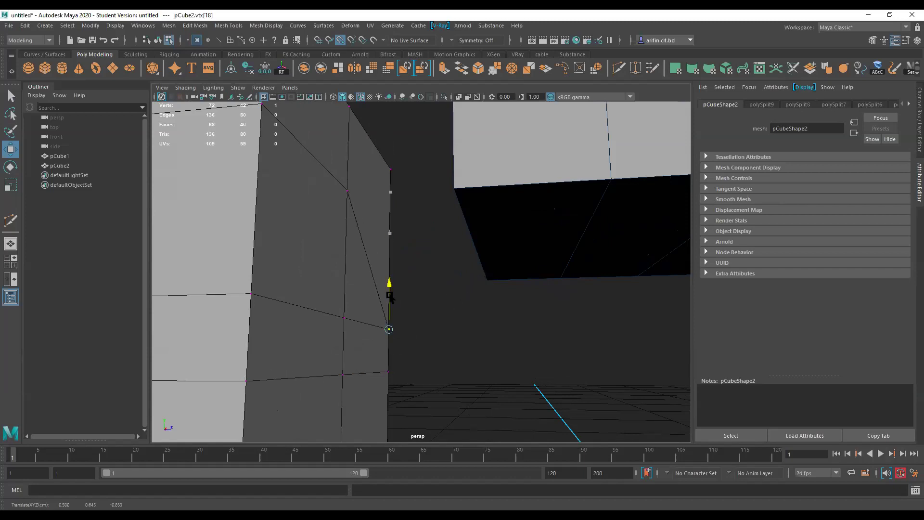
pyautogui.hotkey('shift', 'z')
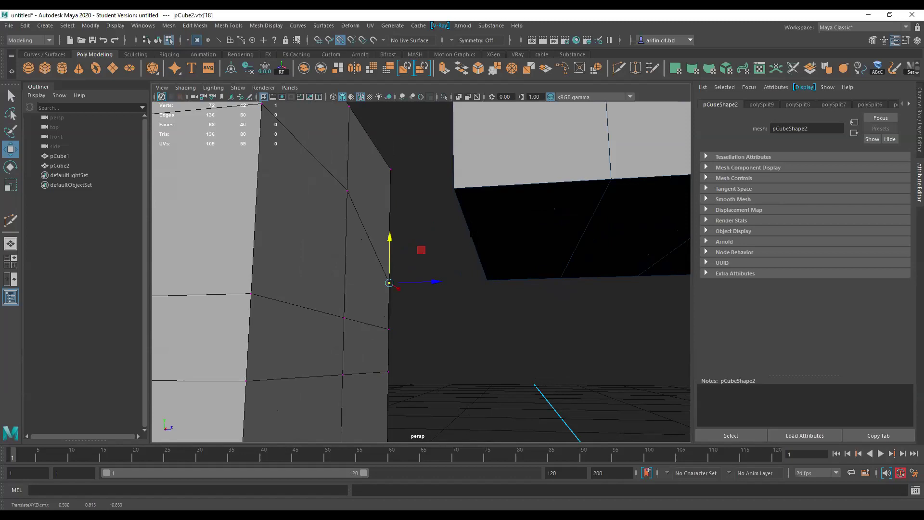
pyautogui.press('a')
pyautogui.press('f')
pyautogui.keyDown('alt'); pyautogui.moveTo(447, 268); pyautogui.dragTo(419, 255); pyautogui.keyUp('alt')
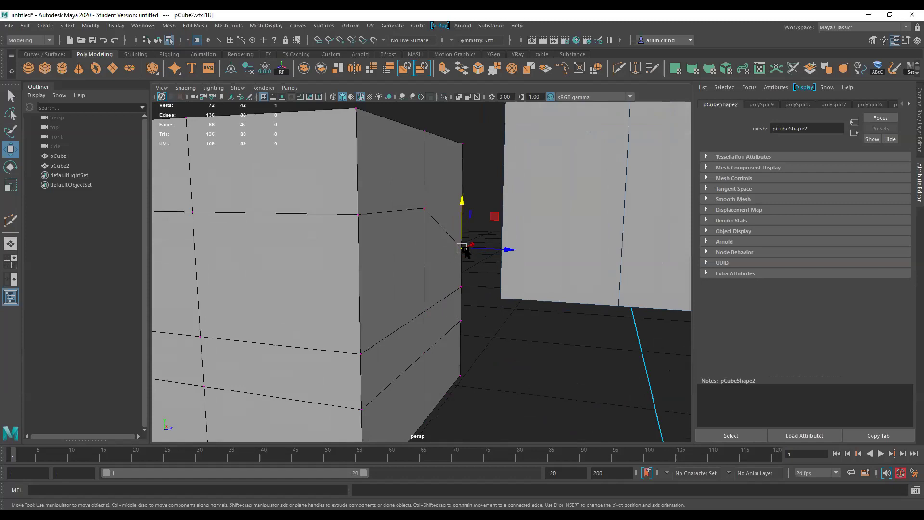
# Vertex-snap the middle vertex of the same loop on pCube2's side vertically to pCube1's bottom corner height.
pyautogui.press('v')
pyautogui.click(424, 208)
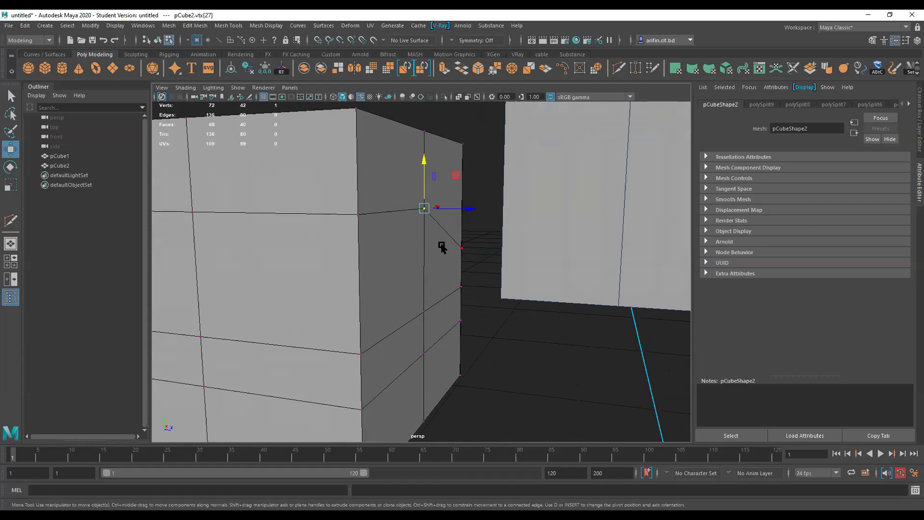
pyautogui.press('v')
pyautogui.moveTo(424, 210); pyautogui.dragTo(418, 248)
pyautogui.hotkey('ctrl', 'z')
pyautogui.press('v')
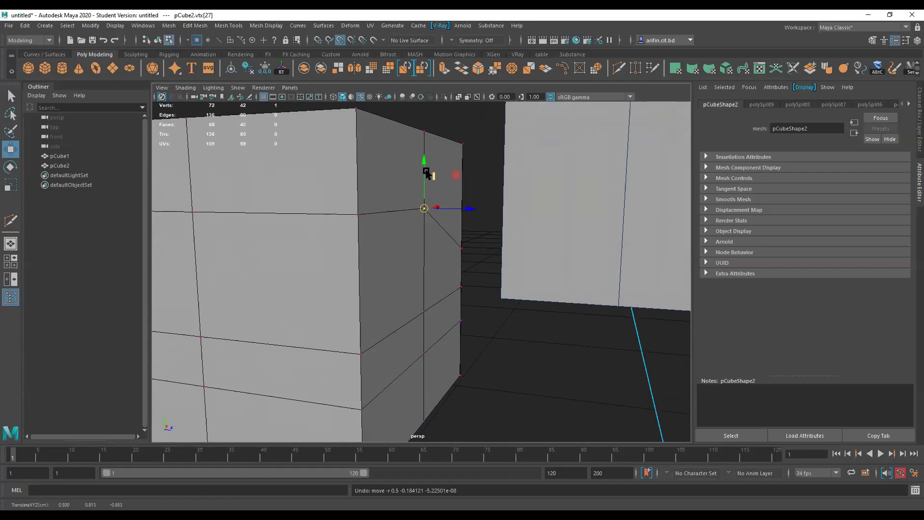
pyautogui.moveTo(423, 162); pyautogui.dragTo(423, 210)
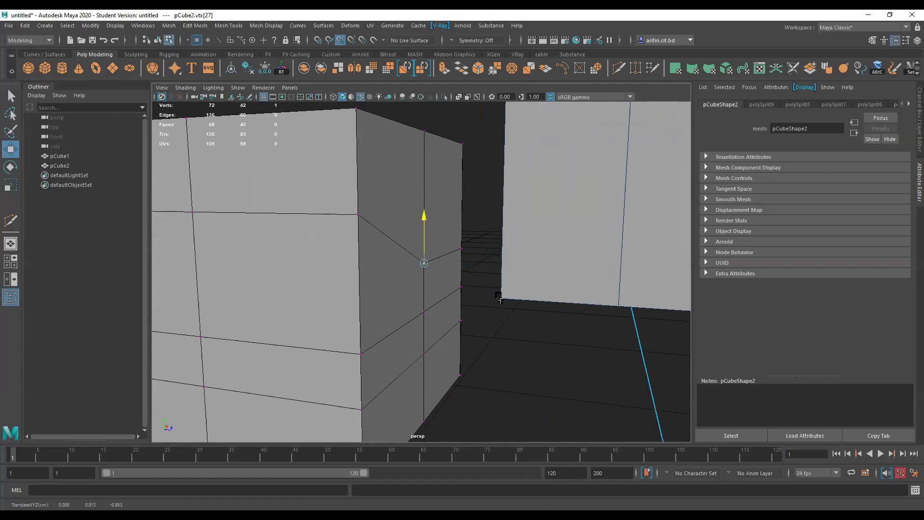
pyautogui.moveTo(502, 298); pyautogui.dragTo(502, 298)
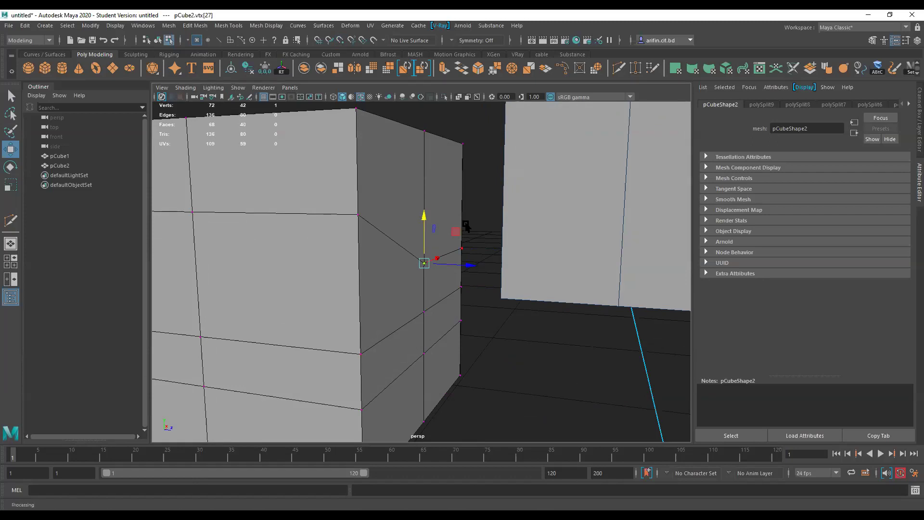
# Vertex-snap the near corner vertex of pCube2's upper loop vertically to pCube1's bottom corner height.
pyautogui.click(358, 216)
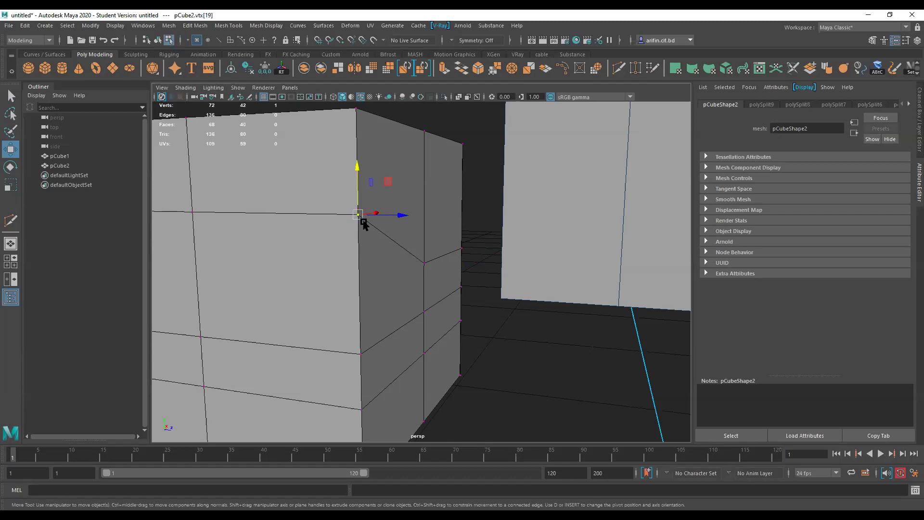
pyautogui.press('v')
pyautogui.moveTo(357, 170); pyautogui.dragTo(500, 299)
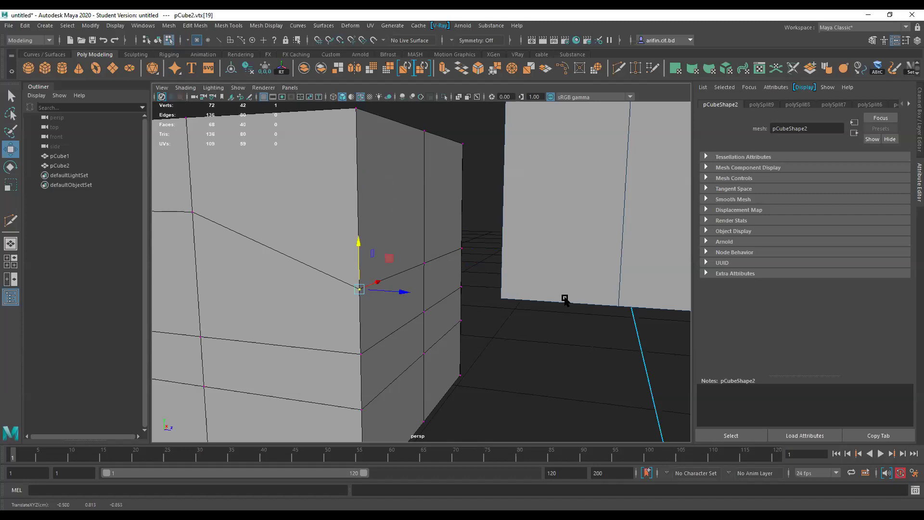
# Switch back to object mode and delete both cubes from the scene.
pyautogui.keyDown('alt'); pyautogui.moveTo(565, 299); pyautogui.dragTo(470, 257, button='right'); pyautogui.keyUp('alt')
pyautogui.keyDown('alt'); pyautogui.moveTo(462, 280); pyautogui.dragTo(471, 308); pyautogui.keyUp('alt')
pyautogui.keyDown('alt'); pyautogui.moveTo(471, 308); pyautogui.dragTo(411, 250, button='right'); pyautogui.keyUp('alt')
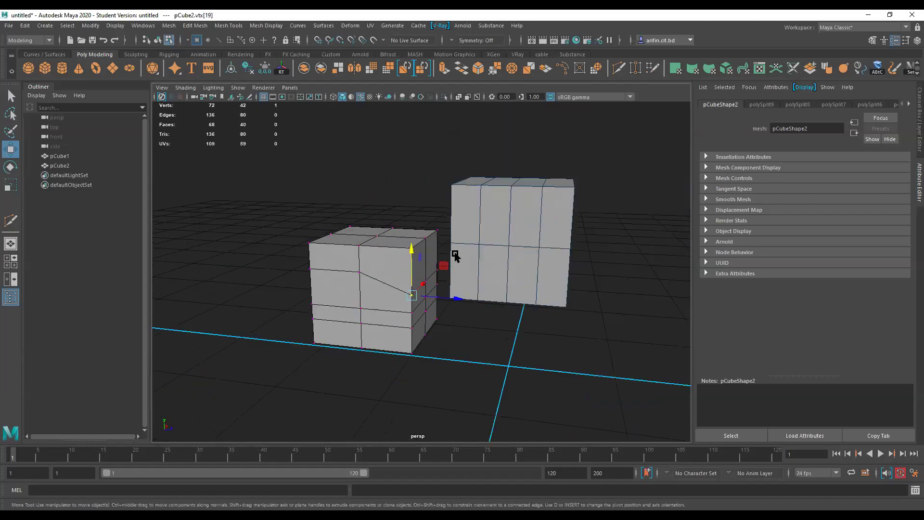
pyautogui.keyDown('alt'); pyautogui.moveTo(399, 193); pyautogui.dragTo(454, 204); pyautogui.keyUp('alt')
pyautogui.keyDown('alt'); pyautogui.moveTo(438, 168); pyautogui.dragTo(435, 165, button='right'); pyautogui.keyUp('alt')
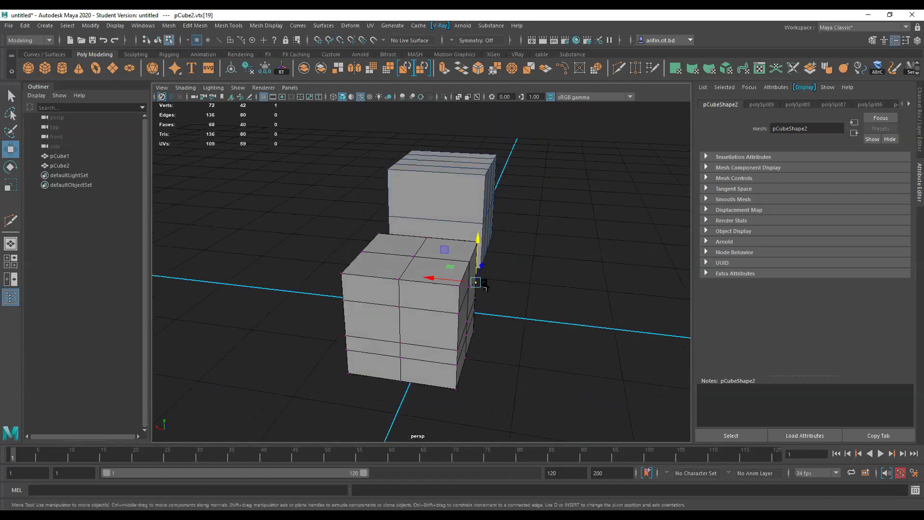
pyautogui.press('F8')
pyautogui.press('Delete')
# Open the scene file MODEL 2.mb from the project's scenes folder.
pyautogui.click(8, 25)
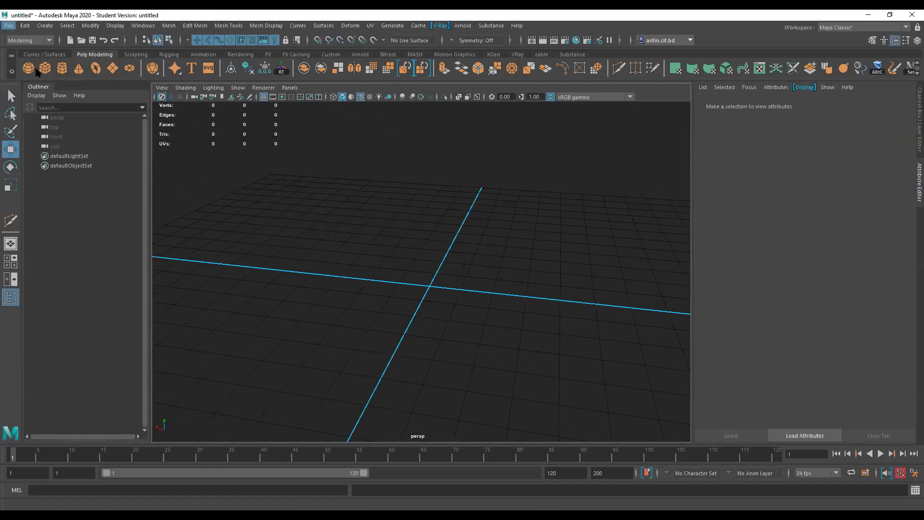
pyautogui.click(34, 52)
pyautogui.scroll(-8, 390, 278)
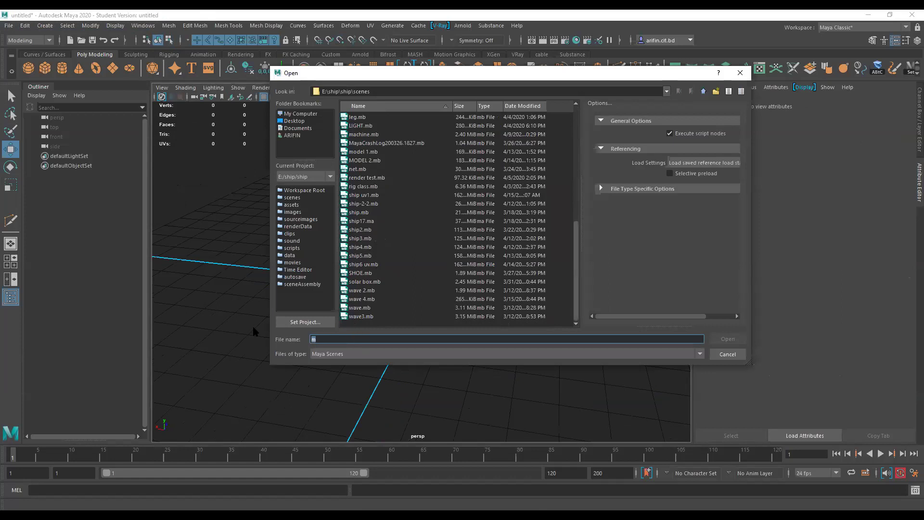
pyautogui.scroll(8, 381, 179)
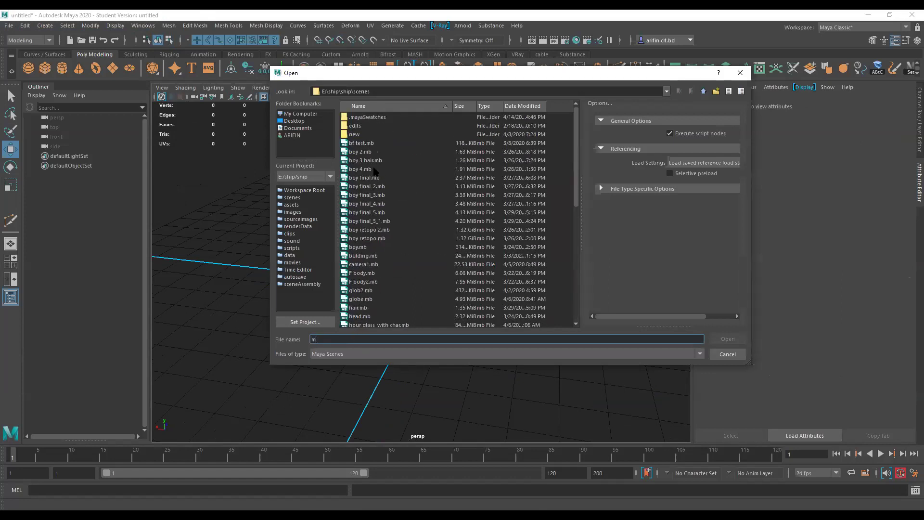
pyautogui.scroll(-2, 375, 156)
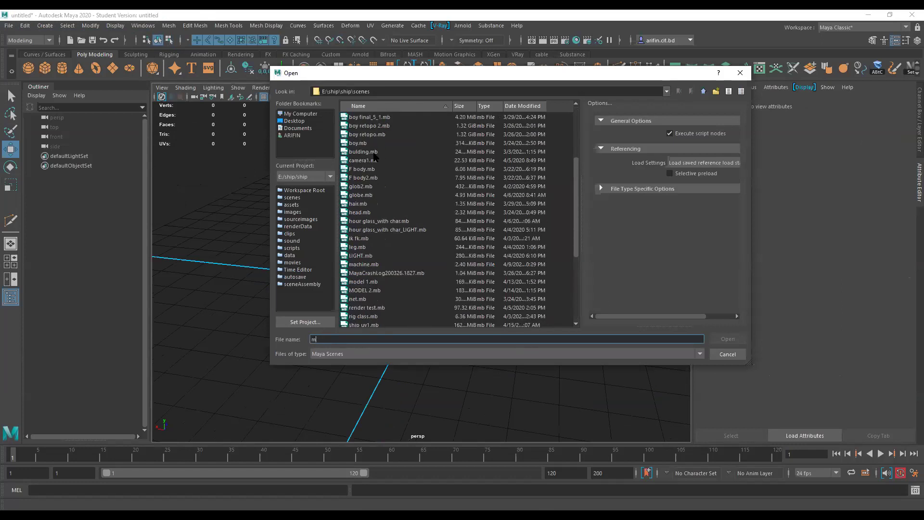
pyautogui.scroll(-3, 375, 156)
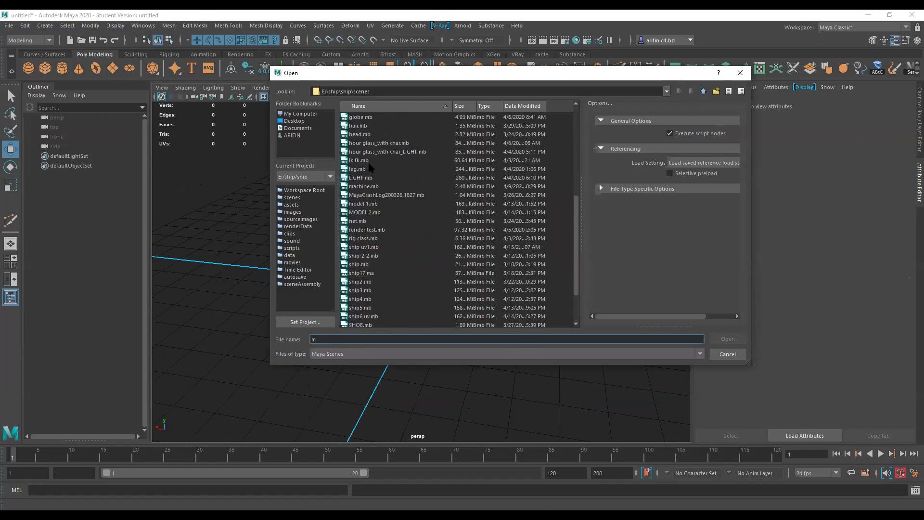
pyautogui.click(375, 213)
pyautogui.click(711, 342)
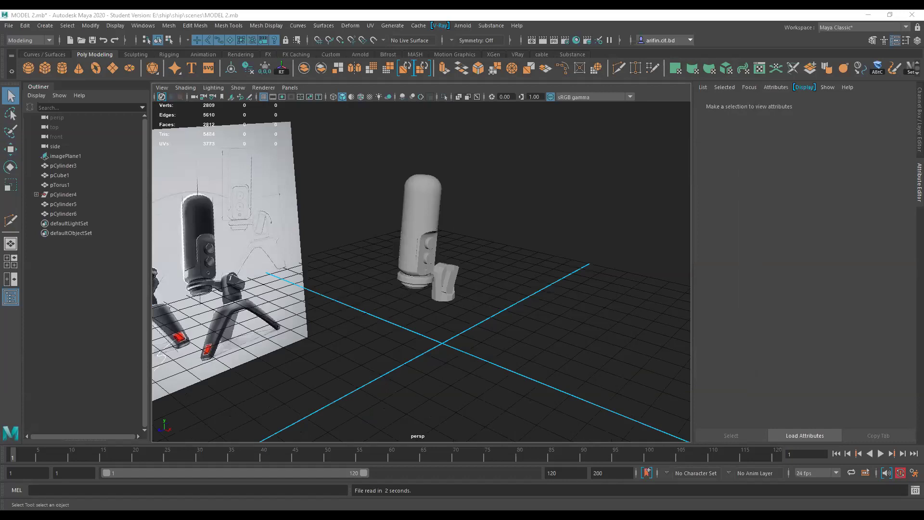
# Examine the microphone body, its ring mount and the tripod joint beside the reference image.
pyautogui.keyDown('alt'); pyautogui.moveTo(428, 280); pyautogui.dragTo(345, 265); pyautogui.keyUp('alt')
pyautogui.keyDown('alt'); pyautogui.moveTo(390, 214); pyautogui.dragTo(486, 268); pyautogui.keyUp('alt')
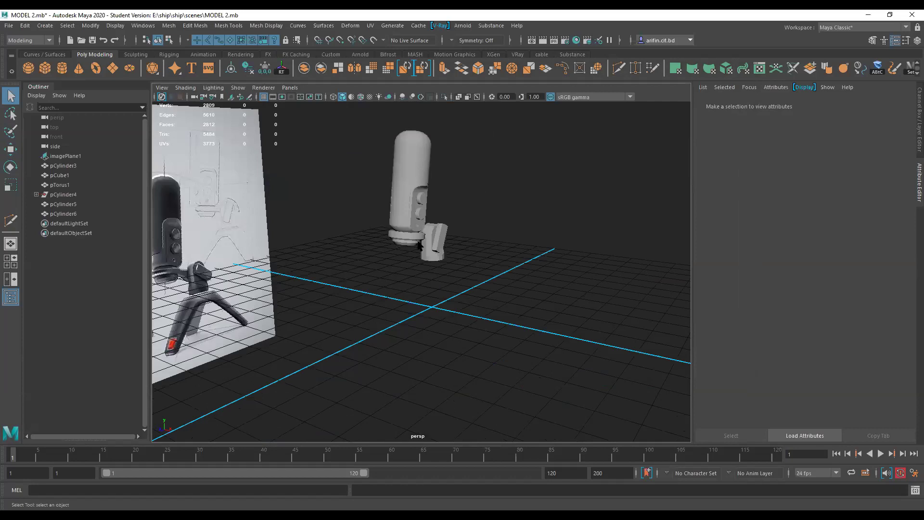
pyautogui.press(']')
pyautogui.press(']')
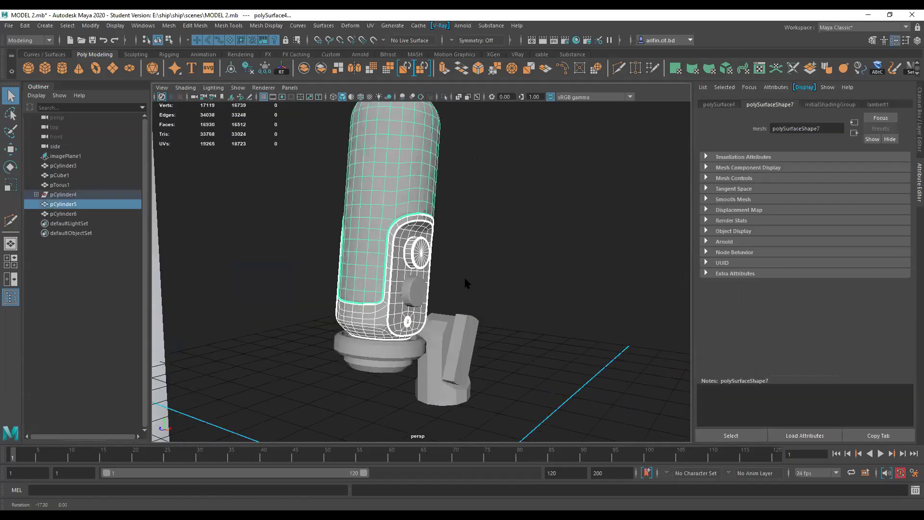
pyautogui.scroll(4, 423, 253)
pyautogui.keyDown('alt'); pyautogui.moveTo(357, 289); pyautogui.dragTo(391, 279); pyautogui.keyUp('alt')
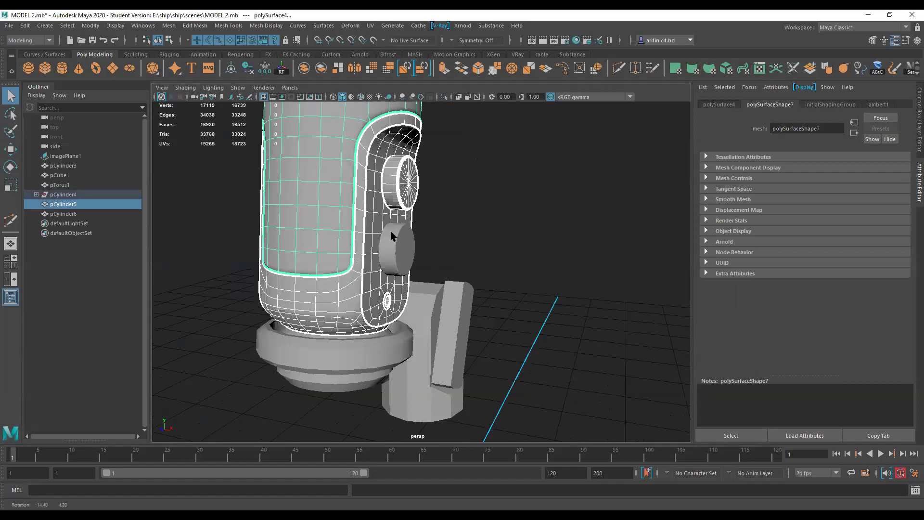
pyautogui.keyDown('alt'); pyautogui.moveTo(387, 238); pyautogui.dragTo(392, 243); pyautogui.keyUp('alt')
pyautogui.scroll(-3, 444, 251)
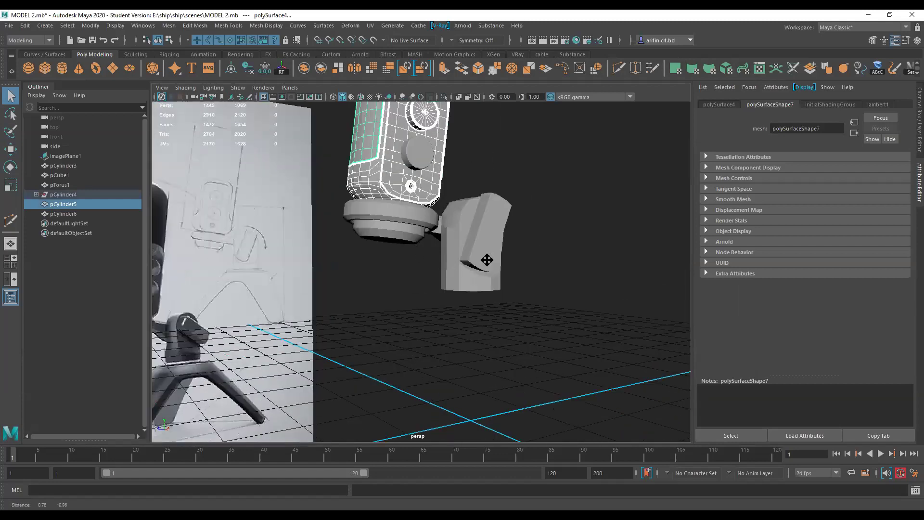
pyautogui.keyDown('alt'); pyautogui.moveTo(484, 260); pyautogui.dragTo(512, 268); pyautogui.keyUp('alt')
pyautogui.keyDown('alt'); pyautogui.moveTo(361, 201); pyautogui.dragTo(432, 215); pyautogui.keyUp('alt')
pyautogui.moveTo(361, 202); pyautogui.dragTo(522, 264)
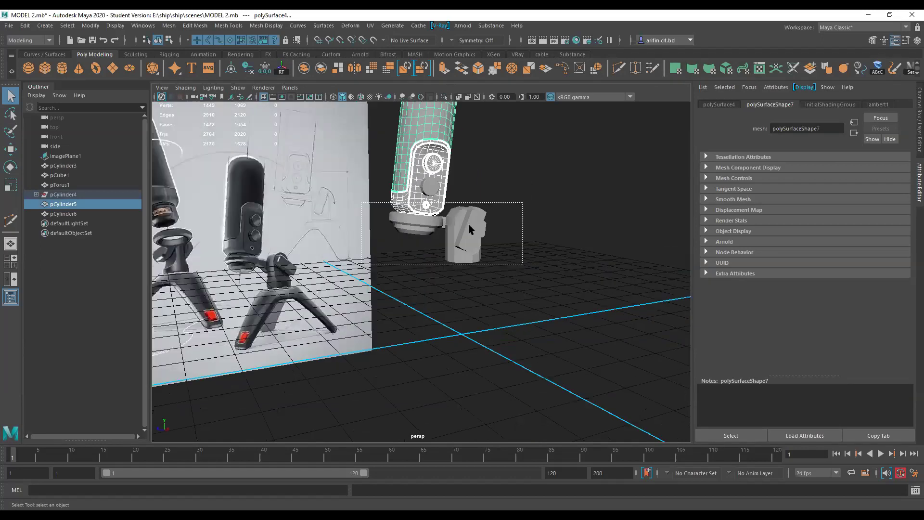
pyautogui.scroll(3, 471, 230)
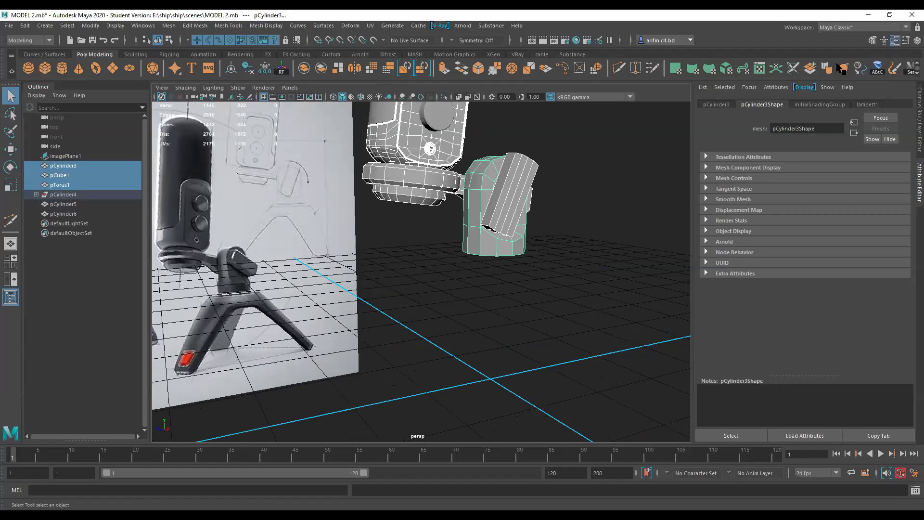
pyautogui.hotkey('alt', 'x')
pyautogui.moveTo(509, 321); pyautogui.dragTo(459, 163)
pyautogui.moveTo(496, 215); pyautogui.dragTo(538, 203)
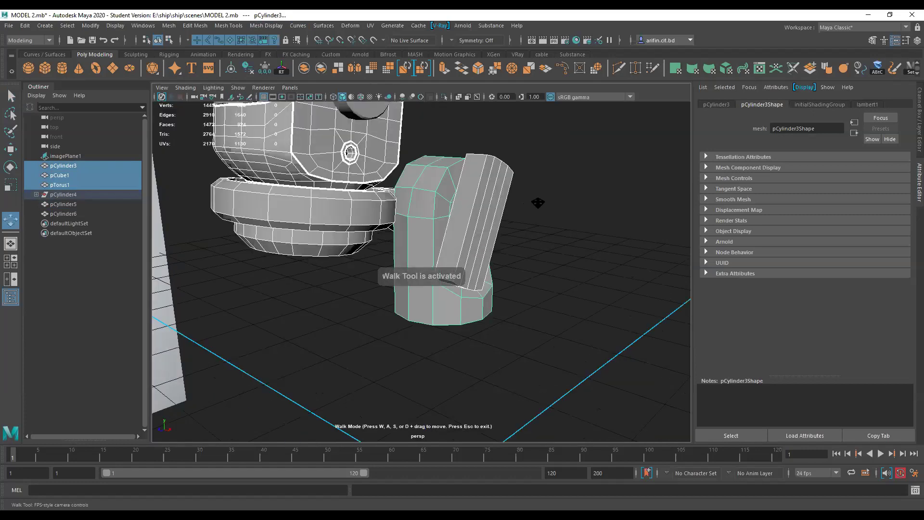
pyautogui.press('Escape')
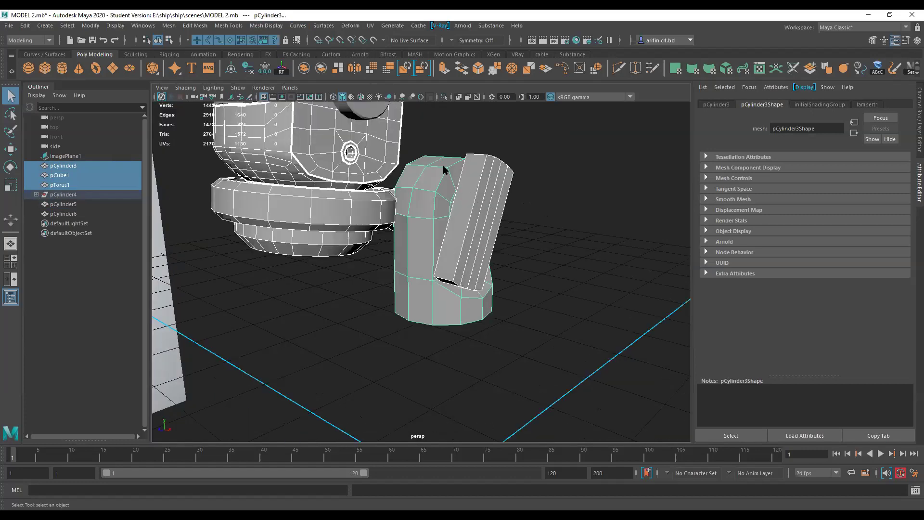
# Isolate the joint body pCylinder3, preview it smoothed, and return it to the unsmoothed display.
pyautogui.click(450, 190)
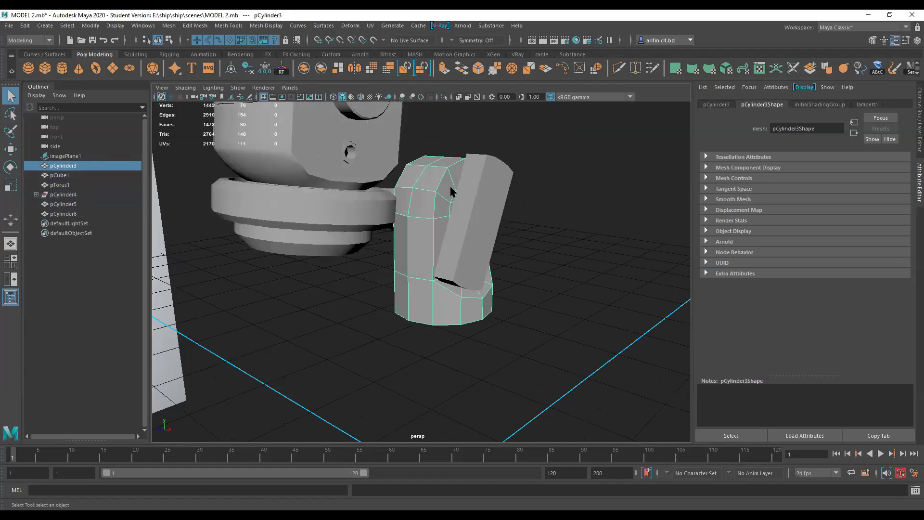
pyautogui.hotkey('ctrl', '1')
pyautogui.press('3')
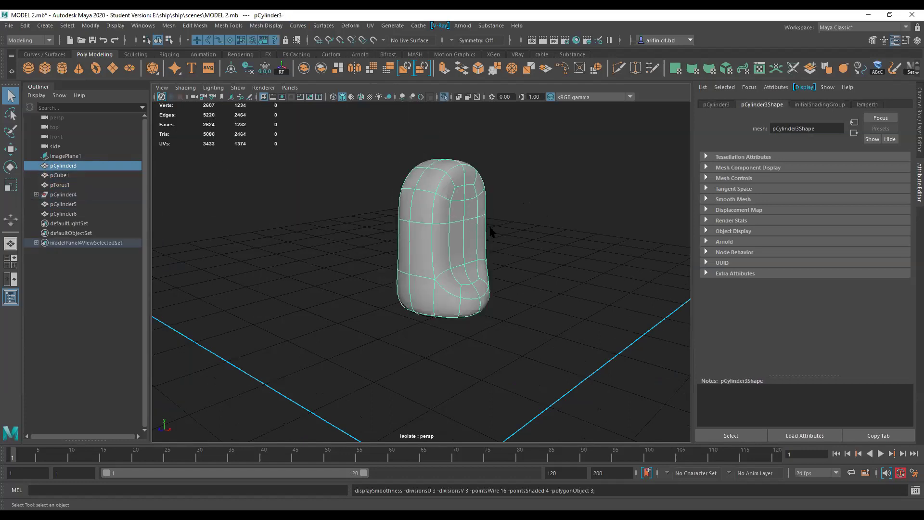
pyautogui.keyDown('alt'); pyautogui.moveTo(491, 232); pyautogui.dragTo(469, 243); pyautogui.keyUp('alt')
pyautogui.press('1')
pyautogui.keyDown('alt'); pyautogui.moveTo(450, 214); pyautogui.dragTo(429, 244, button='middle'); pyautogui.keyUp('alt')
pyautogui.scroll(4, 429, 245)
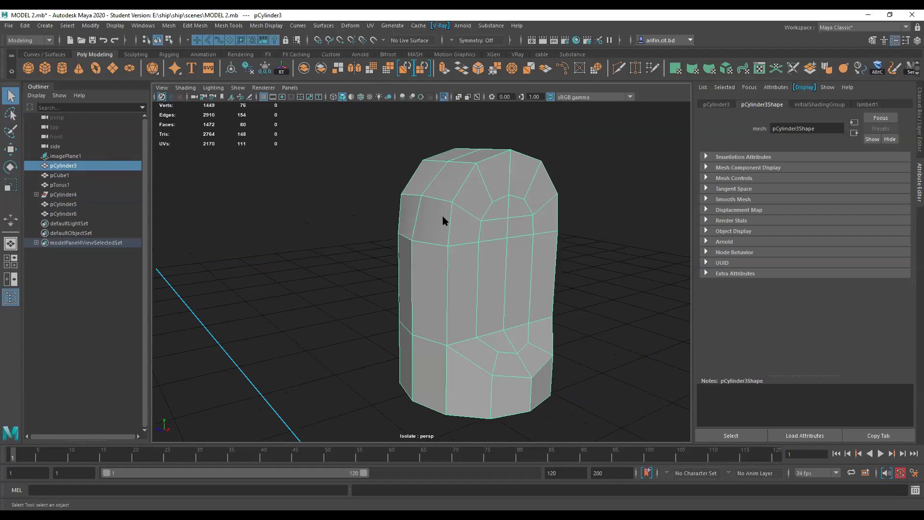
# Crease the edge loops outlining the recesses on both sides of pCylinder3 and preview the mesh smoothed.
pyautogui.press('F10')
pyautogui.doubleClick(471, 353)
pyautogui.keyDown('alt'); pyautogui.moveTo(471, 354); pyautogui.dragTo(324, 197); pyautogui.keyUp('alt')
pyautogui.keyDown('shift'); pyautogui.doubleClick(333, 208); pyautogui.keyUp('shift')
pyautogui.keyDown('shift'); pyautogui.doubleClick(322, 370); pyautogui.keyUp('shift')
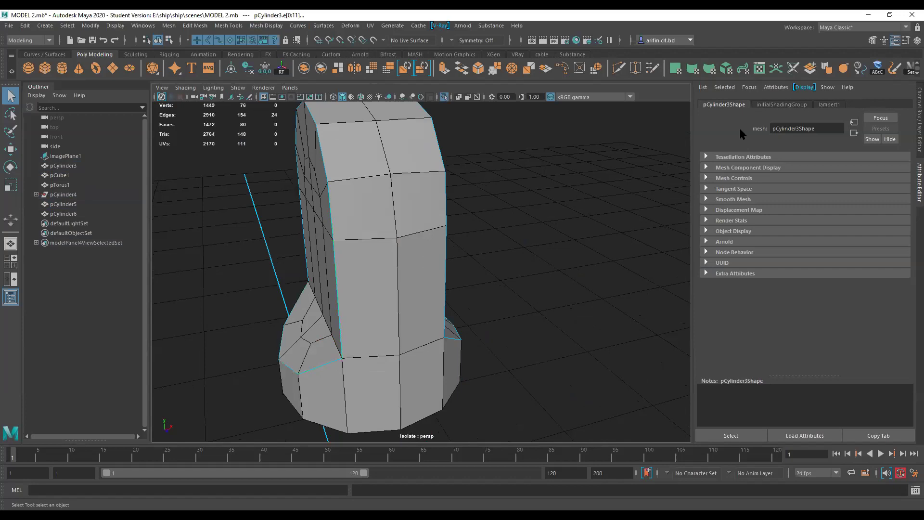
pyautogui.click(843, 70)
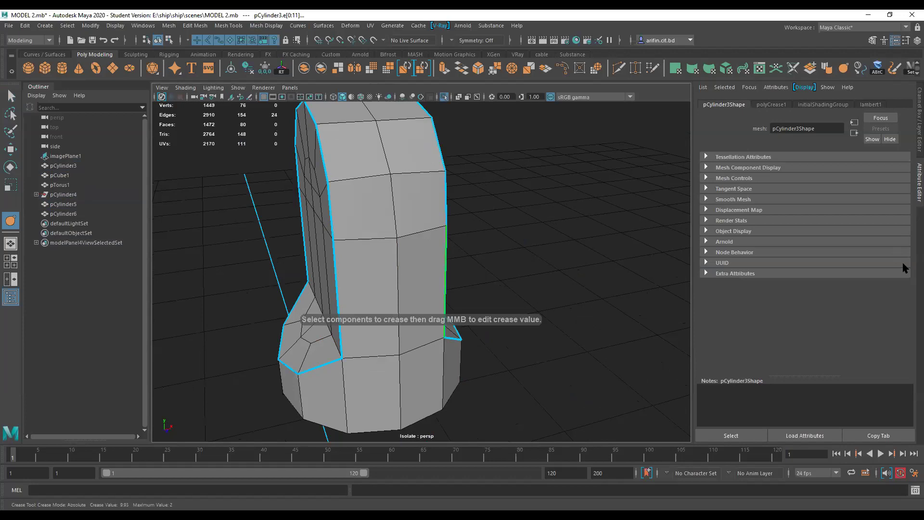
pyautogui.press('3')
pyautogui.keyDown('alt'); pyautogui.moveTo(338, 290); pyautogui.dragTo(392, 292); pyautogui.keyUp('alt')
pyautogui.keyDown('alt'); pyautogui.moveTo(392, 293); pyautogui.dragTo(416, 300, button='right'); pyautogui.keyUp('alt')
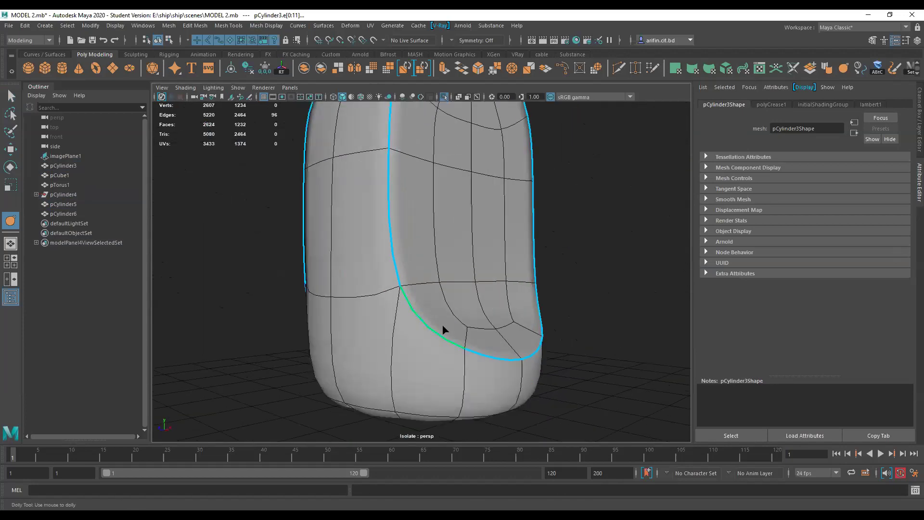
# Crease the edge loop around pCylinder3's bottom cap and show the mesh smoothed.
pyautogui.keyDown('alt'); pyautogui.moveTo(428, 405); pyautogui.dragTo(430, 355); pyautogui.keyUp('alt')
pyautogui.press('1')
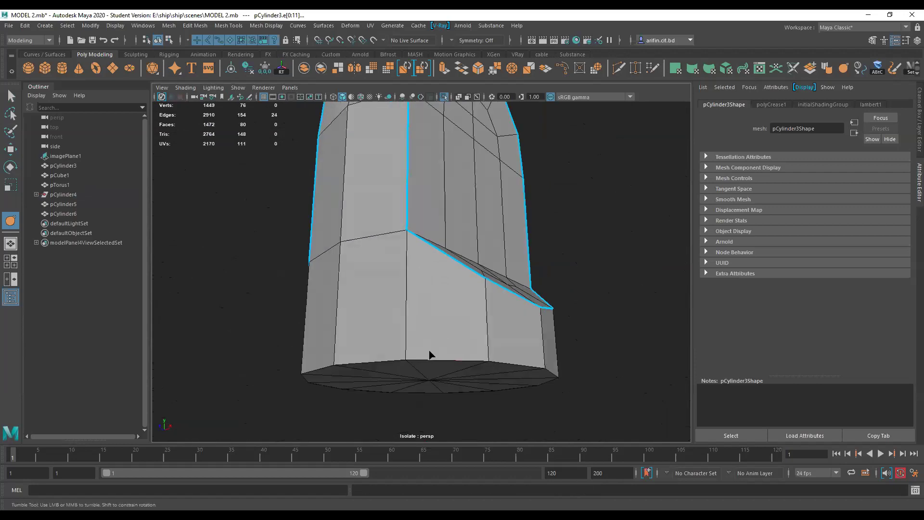
pyautogui.doubleClick(433, 363)
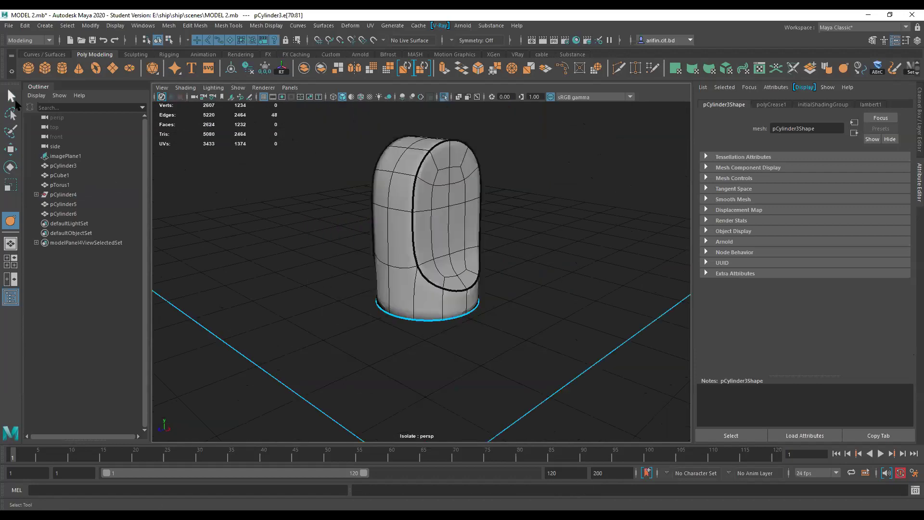
# Try creasing the central vertical edge on pCylinder3's recessed face, undo it, and clear the selection.
pyautogui.click(11, 97)
pyautogui.click(450, 217)
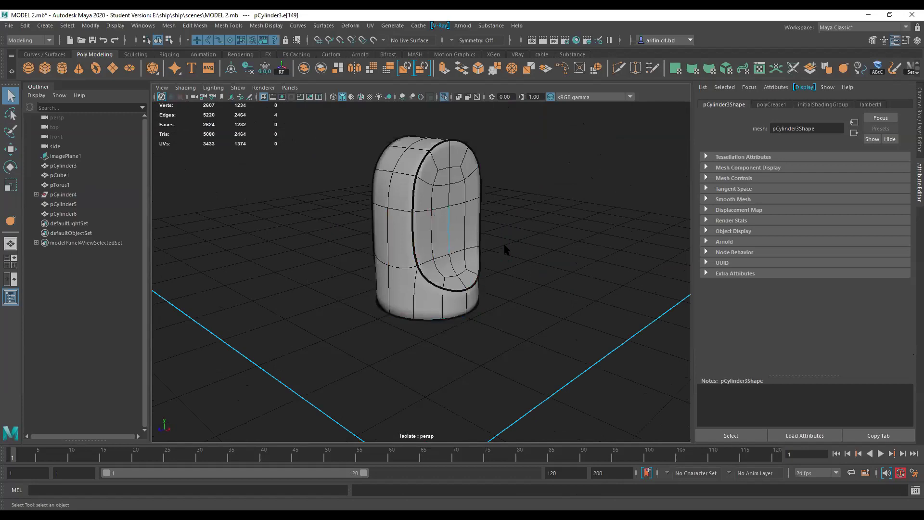
pyautogui.click(844, 70)
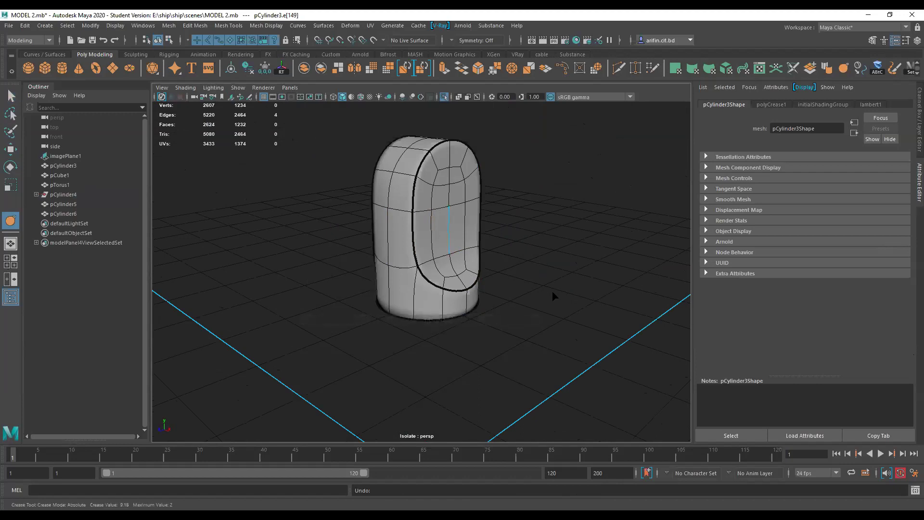
pyautogui.scroll(2, 553, 291)
pyautogui.keyDown('alt'); pyautogui.moveTo(540, 308); pyautogui.dragTo(490, 266); pyautogui.keyUp('alt')
pyautogui.click(10, 96)
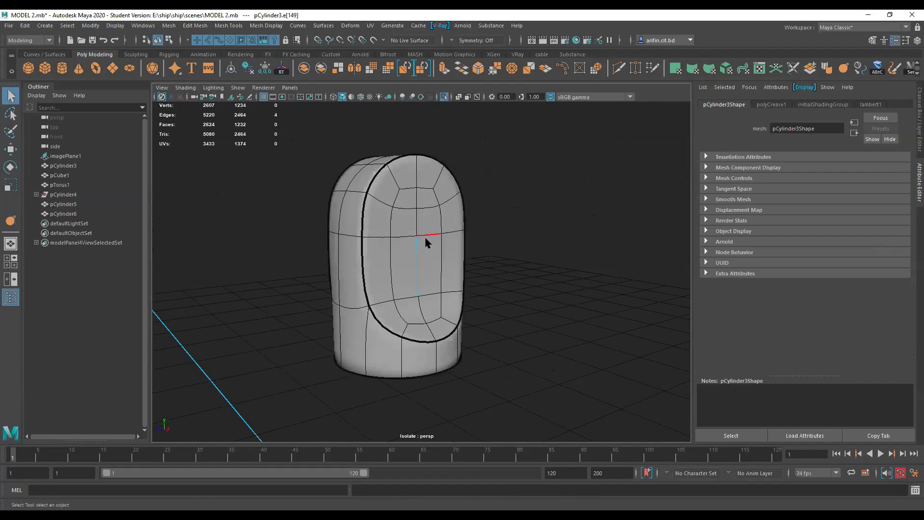
pyautogui.click(497, 272)
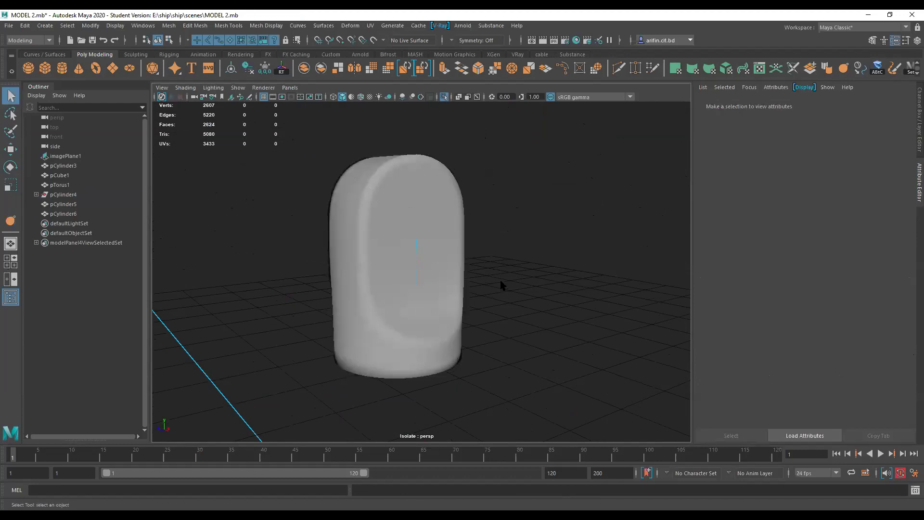
# Return the smoothed pCylinder3 to object mode, check it from several sides, and save the scene.
pyautogui.click(377, 258)
pyautogui.keyDown('alt'); pyautogui.moveTo(378, 258); pyautogui.dragTo(465, 292); pyautogui.keyUp('alt')
pyautogui.keyDown('alt'); pyautogui.moveTo(541, 340); pyautogui.dragTo(369, 230); pyautogui.keyUp('alt')
pyautogui.click(563, 301)
pyautogui.hotkey('ctrl', 's')
# Turn off isolation of pCylinder3 and inspect the smoothed joint body together with the surrounding microphone parts.
pyautogui.click(452, 275)
pyautogui.scroll(-5, 467, 274)
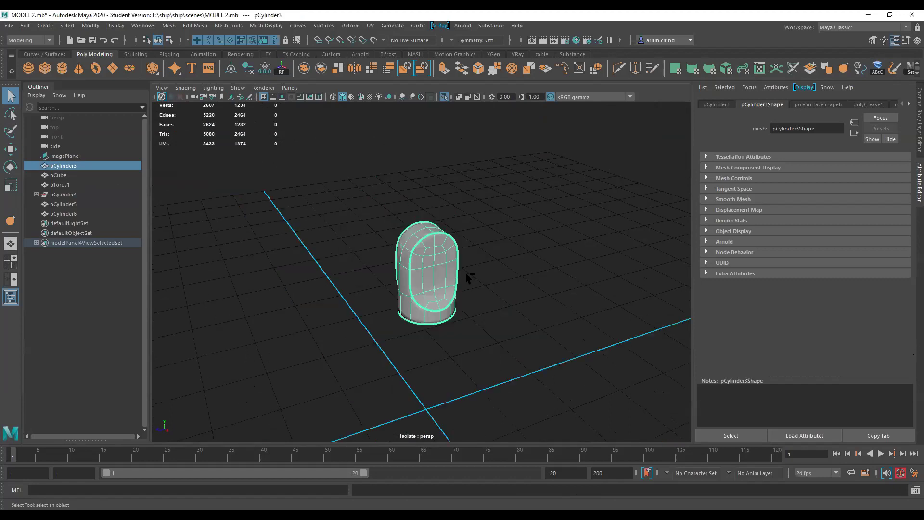
pyautogui.hotkey('ctrl', '1')
pyautogui.keyDown('alt'); pyautogui.moveTo(477, 280); pyautogui.dragTo(506, 293); pyautogui.keyUp('alt')
pyautogui.click(505, 293)
pyautogui.keyDown('alt'); pyautogui.moveTo(435, 303); pyautogui.dragTo(417, 318); pyautogui.keyUp('alt')
pyautogui.scroll(5, 416, 316)
pyautogui.keyDown('alt'); pyautogui.moveTo(418, 358); pyautogui.dragTo(445, 338); pyautogui.keyUp('alt')
pyautogui.keyDown('alt'); pyautogui.moveTo(407, 315); pyautogui.dragTo(448, 254); pyautogui.keyUp('alt')
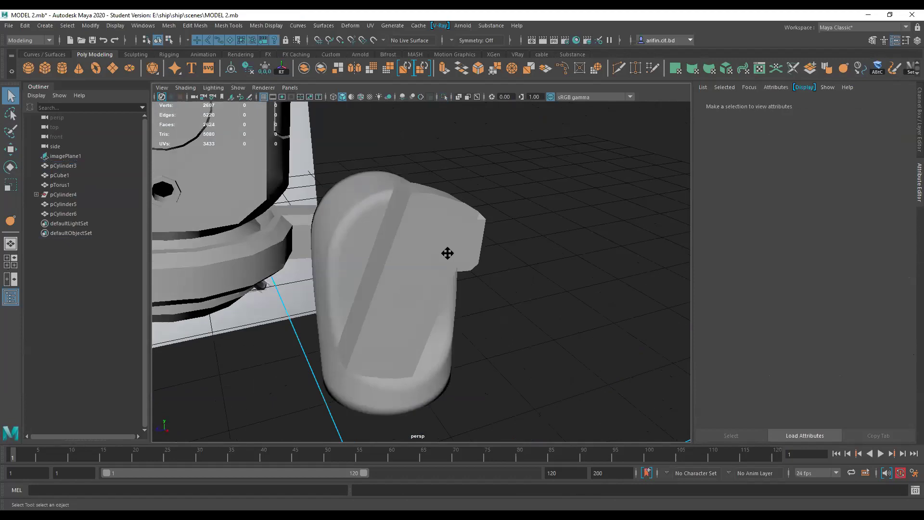
pyautogui.keyDown('alt'); pyautogui.moveTo(448, 254); pyautogui.dragTo(449, 252, button='middle'); pyautogui.keyUp('alt')
# Study the tripod's central hub and legs in the reference image from several distances and angles.
pyautogui.scroll(-6, 441, 257)
pyautogui.keyDown('alt'); pyautogui.moveTo(409, 276); pyautogui.dragTo(361, 256); pyautogui.keyUp('alt')
pyautogui.keyDown('alt'); pyautogui.moveTo(389, 271); pyautogui.dragTo(402, 204, button='middle'); pyautogui.keyUp('alt')
pyautogui.scroll(4, 399, 203)
pyautogui.keyDown('alt'); pyautogui.moveTo(398, 202); pyautogui.dragTo(411, 205); pyautogui.keyUp('alt')
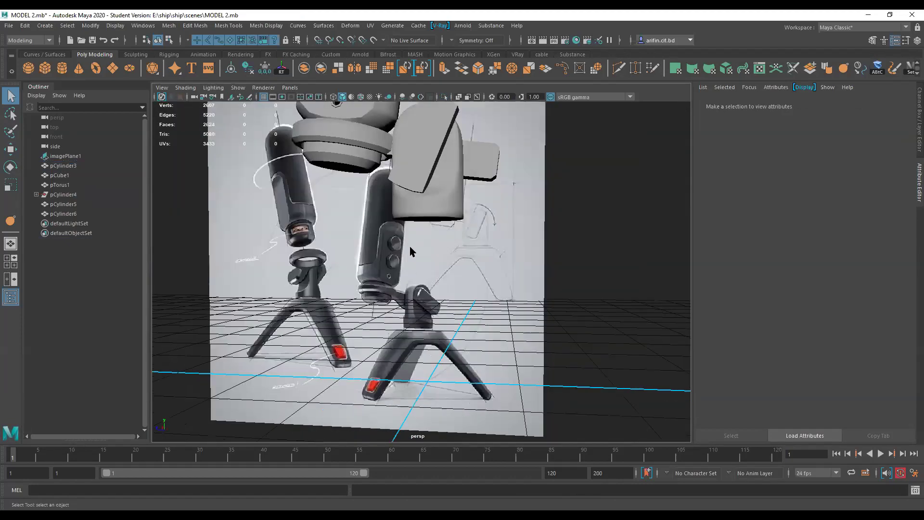
pyautogui.moveTo(418, 343)
pyautogui.keyDown('alt'); pyautogui.mouseDown()
pyautogui.moveTo(390, 360)
pyautogui.moveTo(421, 347)
pyautogui.mouseUp(); pyautogui.keyUp('alt')
pyautogui.scroll(-3, 445, 354)
pyautogui.keyDown('alt'); pyautogui.moveTo(420, 347); pyautogui.dragTo(461, 349, button='middle'); pyautogui.keyUp('alt')
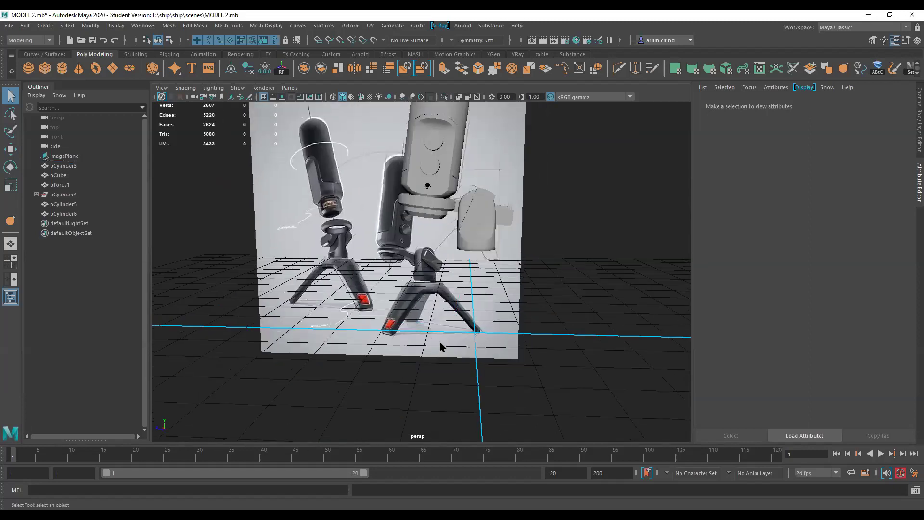
pyautogui.scroll(5, 408, 321)
pyautogui.scroll(2, 409, 332)
pyautogui.scroll(-8, 410, 332)
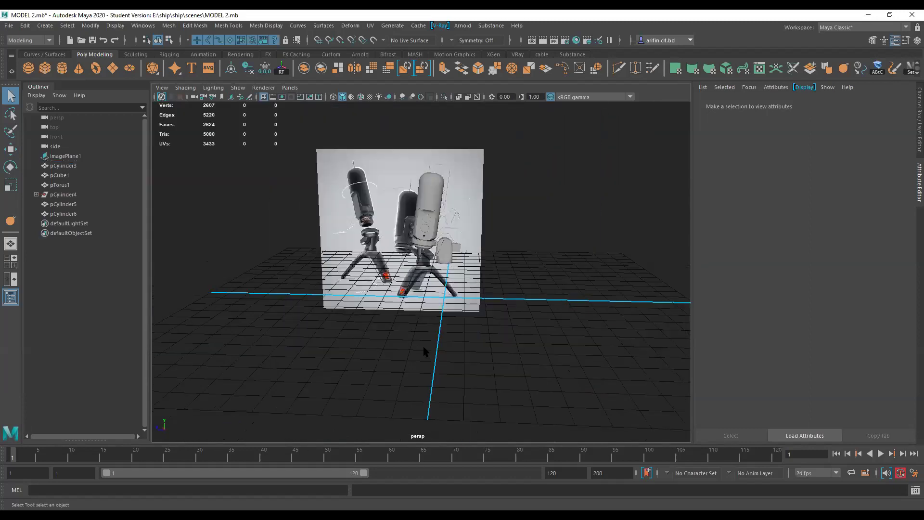
pyautogui.keyDown('alt'); pyautogui.moveTo(425, 348); pyautogui.dragTo(433, 397); pyautogui.keyUp('alt')
pyautogui.keyDown('alt'); pyautogui.moveTo(433, 397); pyautogui.dragTo(432, 375, button='middle'); pyautogui.keyUp('alt')
pyautogui.scroll(3, 434, 279)
pyautogui.keyDown('alt'); pyautogui.moveTo(436, 340); pyautogui.dragTo(428, 309); pyautogui.keyUp('alt')
pyautogui.scroll(3, 430, 312)
pyautogui.keyDown('alt'); pyautogui.moveTo(430, 312); pyautogui.dragTo(446, 231, button='middle'); pyautogui.keyUp('alt')
pyautogui.keyDown('alt'); pyautogui.moveTo(443, 268); pyautogui.dragTo(437, 217); pyautogui.keyUp('alt')
pyautogui.scroll(3, 428, 288)
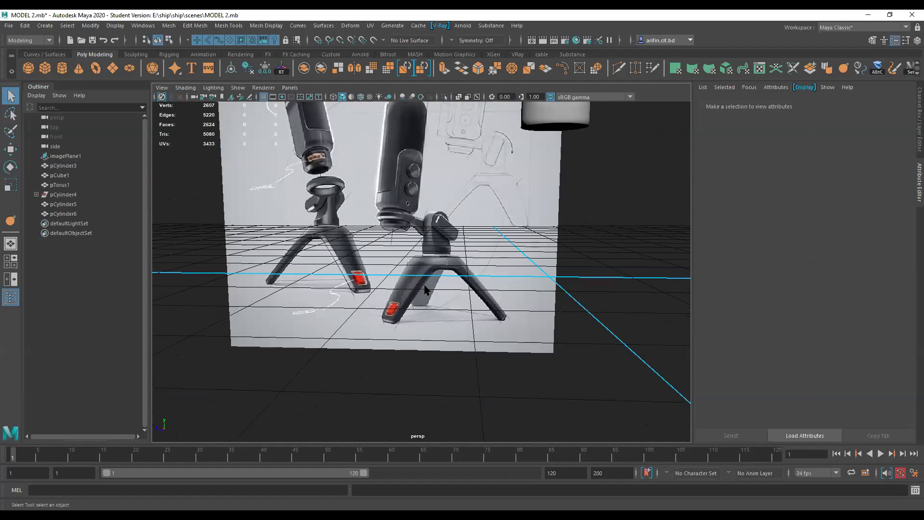
pyautogui.scroll(3, 433, 289)
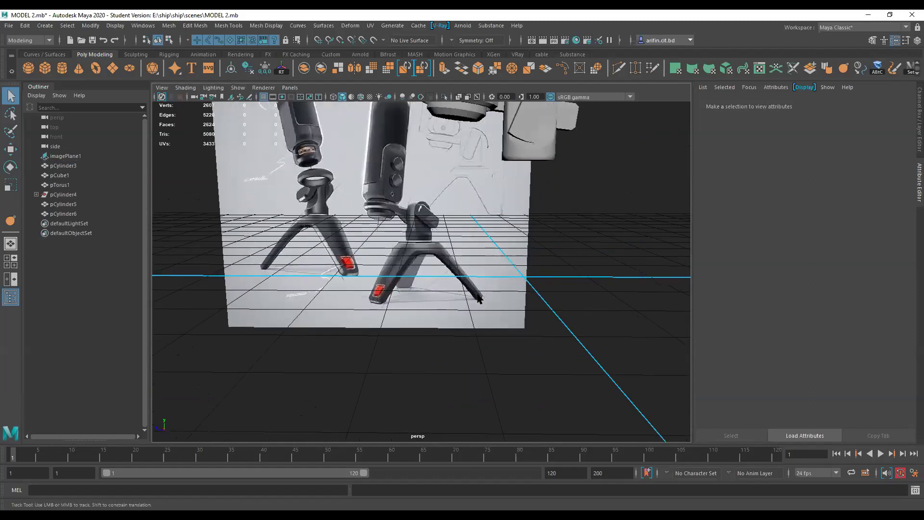
# Create a polygon cylinder at the grid origin, below the joint body.
pyautogui.scroll(-4, 456, 292)
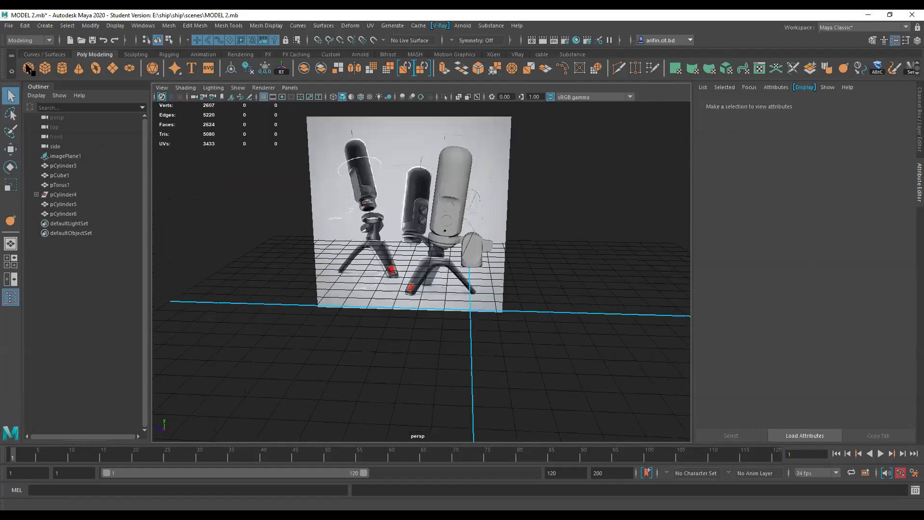
pyautogui.scroll(2, 433, 349)
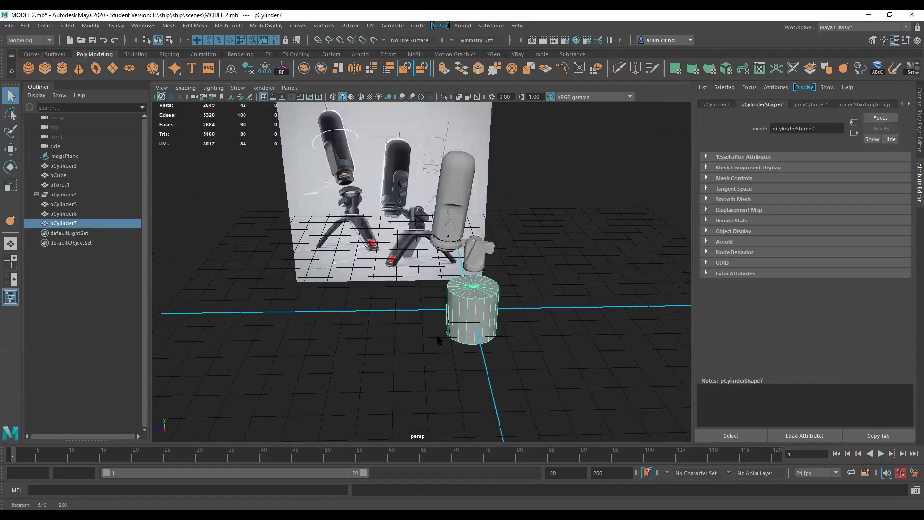
# Compare the new cylinder's shape and placement with the tripod legs in the reference image and the joint body above it.
pyautogui.scroll(4, 460, 304)
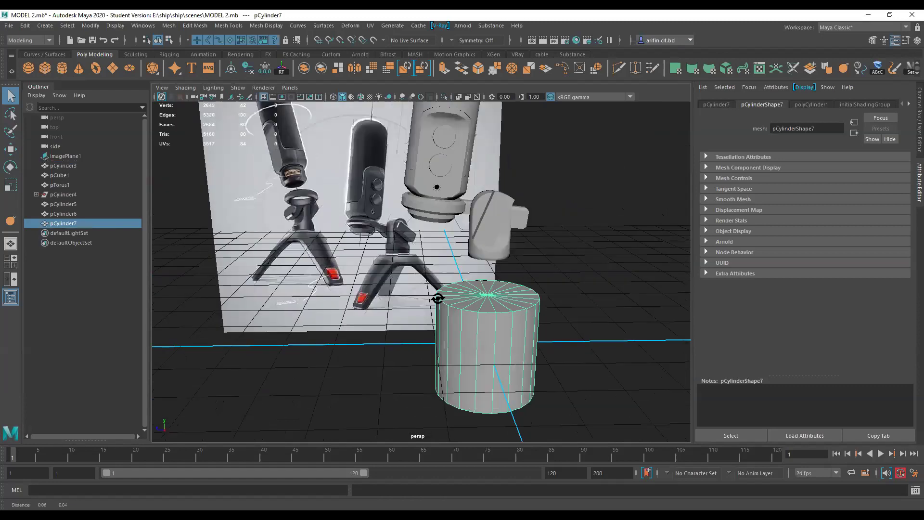
pyautogui.keyDown('alt'); pyautogui.moveTo(465, 315); pyautogui.dragTo(458, 335); pyautogui.keyUp('alt')
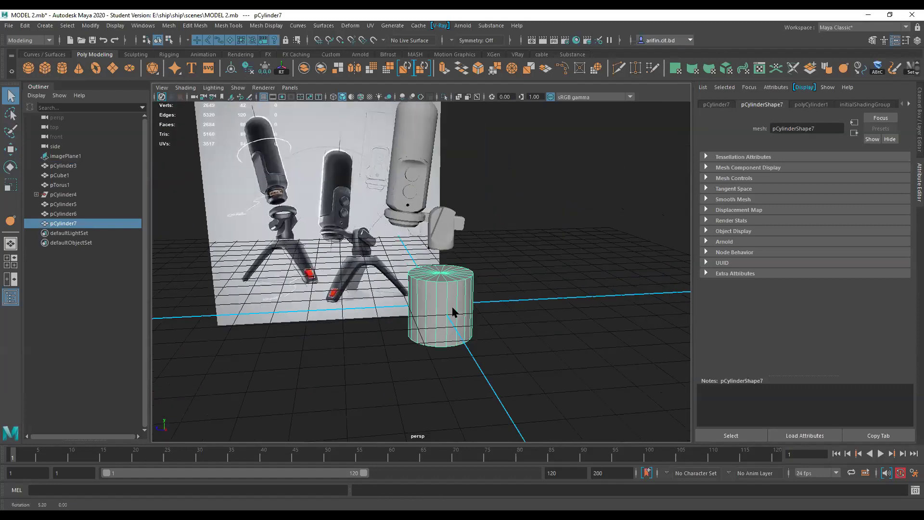
pyautogui.scroll(3, 497, 350)
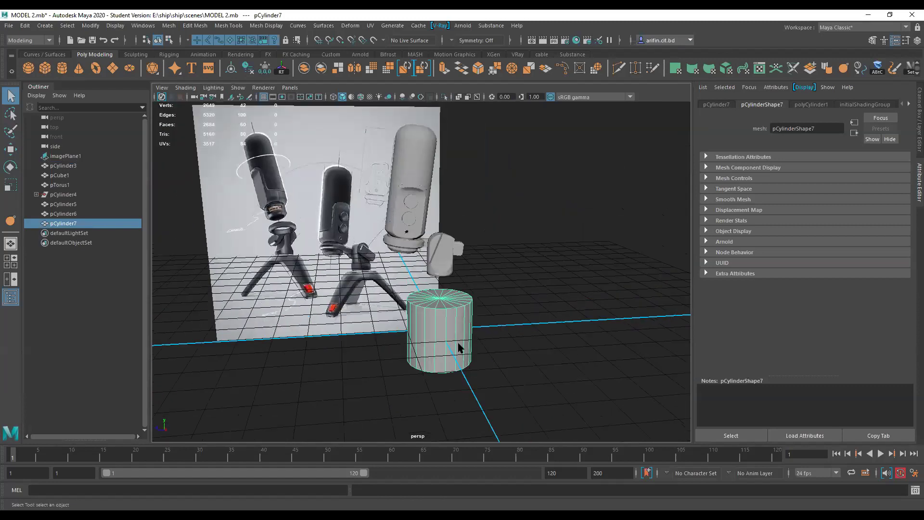
pyautogui.keyDown('alt'); pyautogui.moveTo(444, 335); pyautogui.dragTo(521, 326, button='middle'); pyautogui.keyUp('alt')
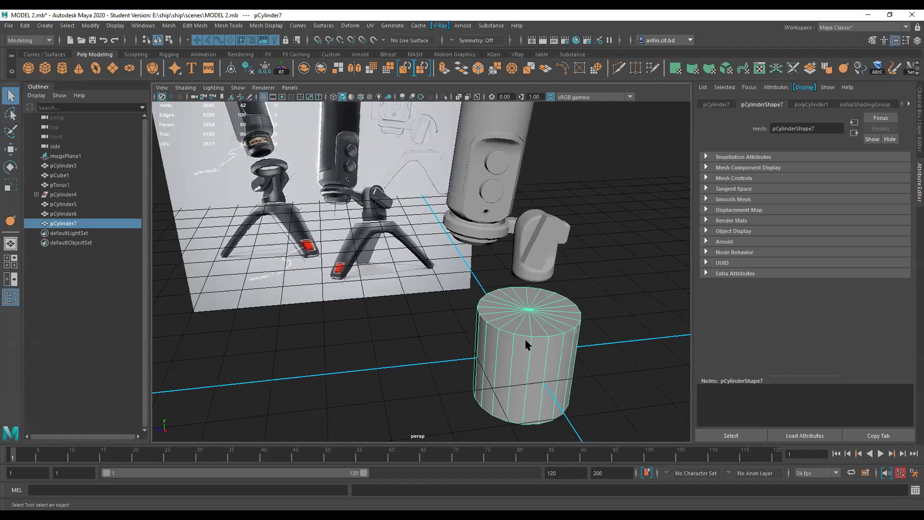
pyautogui.scroll(-3, 525, 342)
pyautogui.scroll(4, 520, 312)
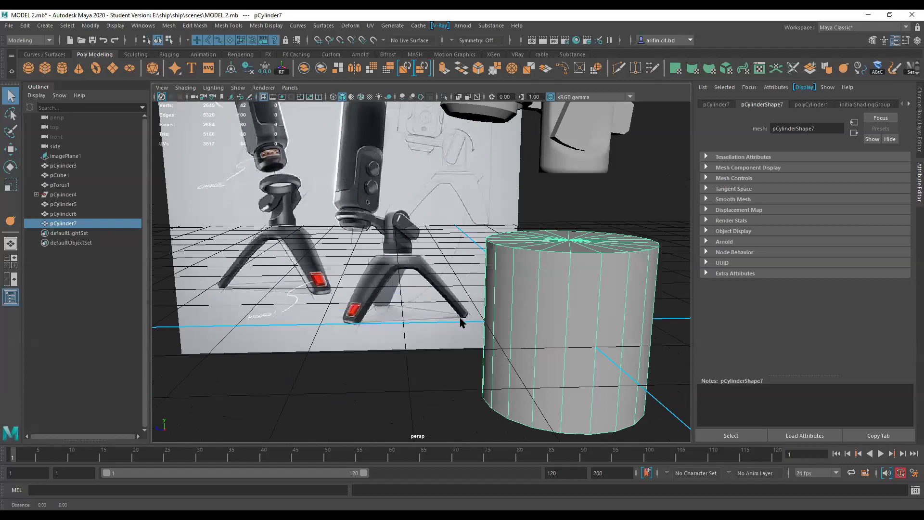
pyautogui.keyDown('alt'); pyautogui.moveTo(454, 303); pyautogui.dragTo(431, 284, button='middle'); pyautogui.keyUp('alt')
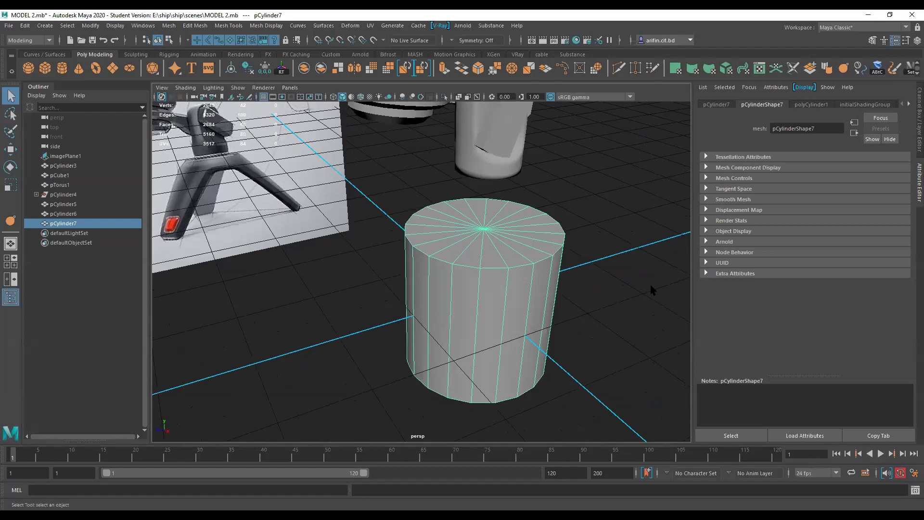
pyautogui.keyDown('alt'); pyautogui.moveTo(531, 251); pyautogui.dragTo(466, 293); pyautogui.keyUp('alt')
pyautogui.scroll(-5, 468, 251)
pyautogui.press('[')
pyautogui.press('[')
pyautogui.press('[')
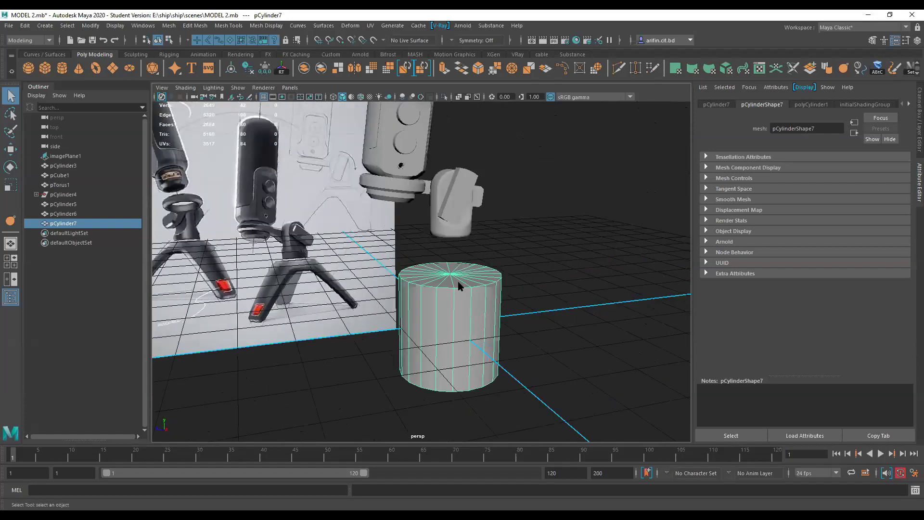
pyautogui.press('F10')
pyautogui.doubleClick(452, 288)
pyautogui.scroll(4, 465, 291)
pyautogui.keyDown('alt'); pyautogui.moveTo(472, 291); pyautogui.dragTo(486, 257, button='middle'); pyautogui.keyUp('alt')
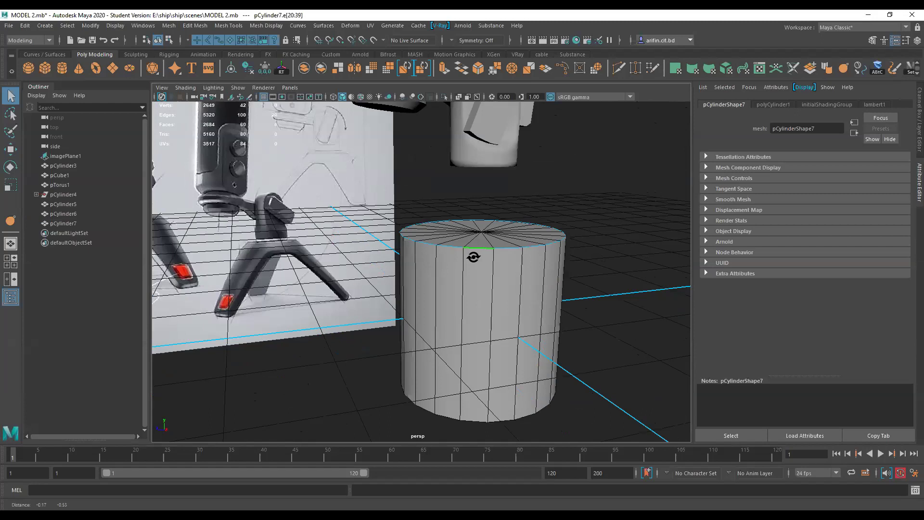
pyautogui.press('[')
pyautogui.press('[')
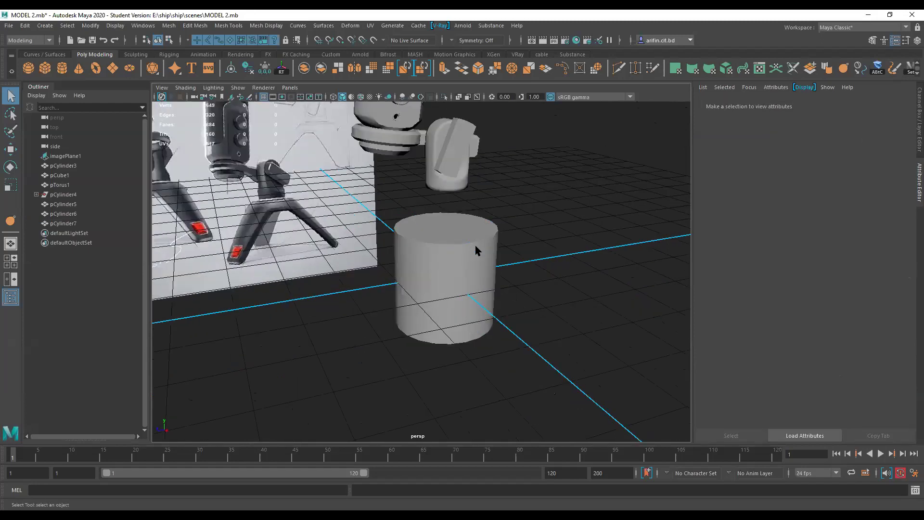
# Set the new cylinder's axis subdivisions to 15.
pyautogui.click(476, 250)
pyautogui.press('t')
pyautogui.scroll(4, 572, 256)
pyautogui.doubleClick(638, 263)
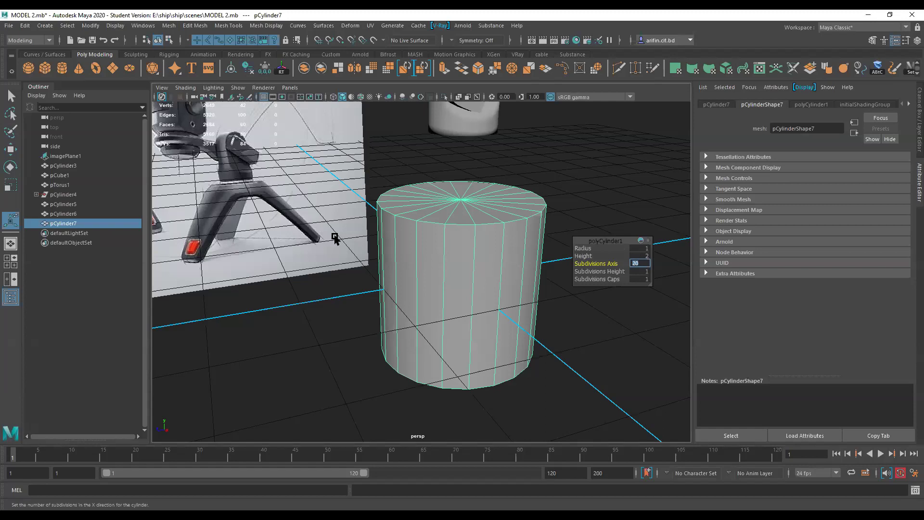
pyautogui.keyDown('alt'); pyautogui.moveTo(477, 231); pyautogui.dragTo(432, 269); pyautogui.keyUp('alt')
pyautogui.scroll(-4, 443, 258)
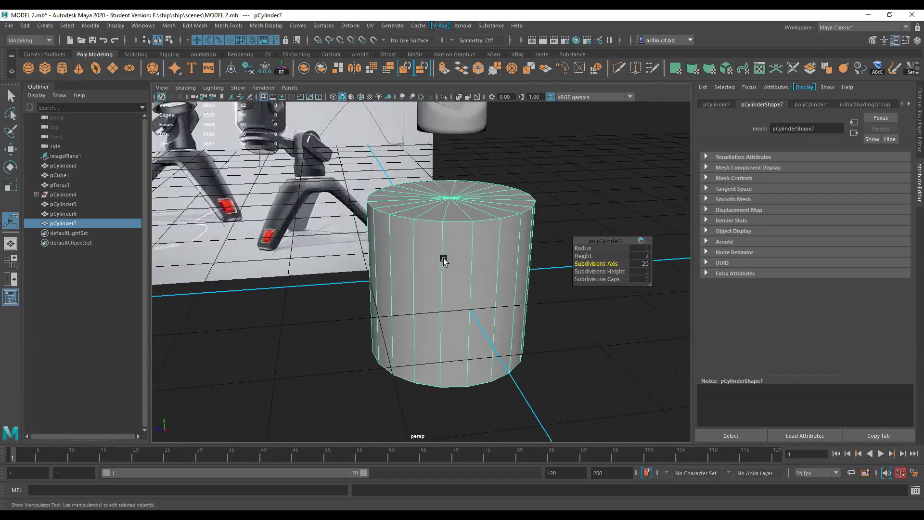
pyautogui.scroll(-2, 451, 273)
pyautogui.scroll(5, 450, 277)
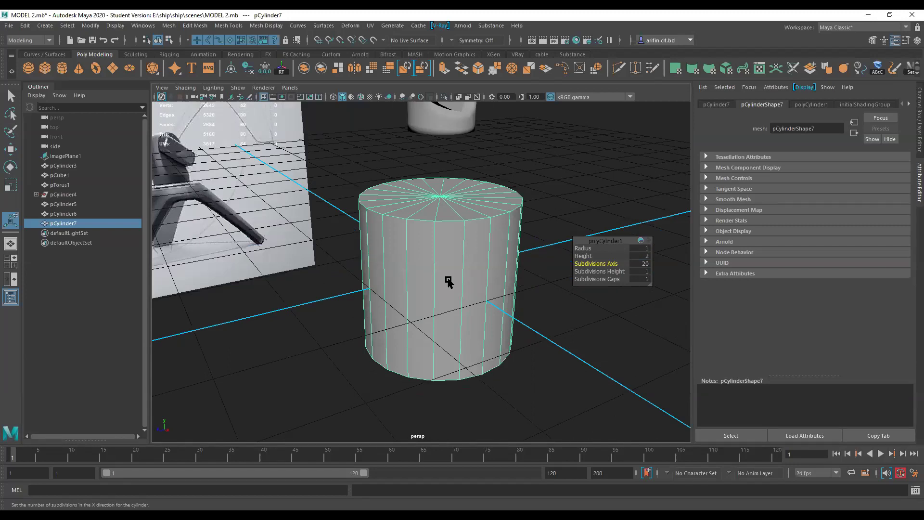
pyautogui.keyDown('alt'); pyautogui.moveTo(473, 287); pyautogui.dragTo(394, 244); pyautogui.keyUp('alt')
pyautogui.scroll(-2, 388, 249)
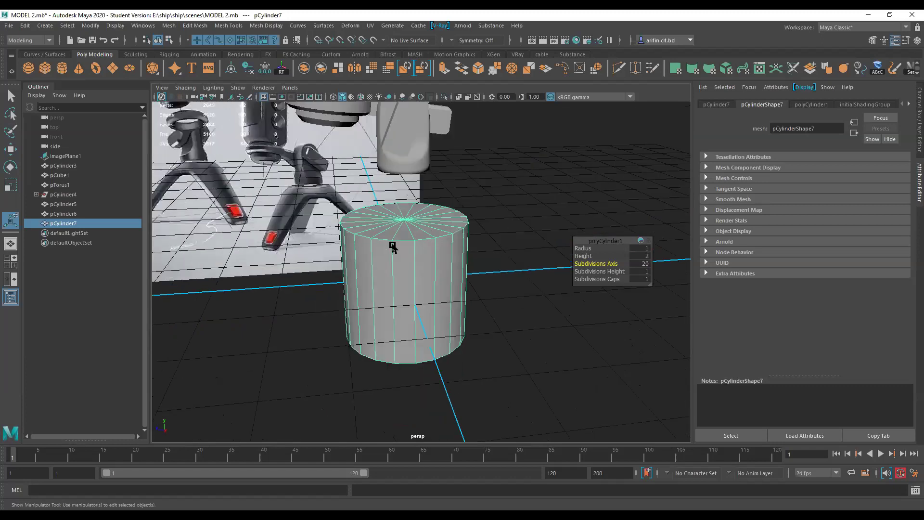
pyautogui.click(645, 265)
pyautogui.press('Return')
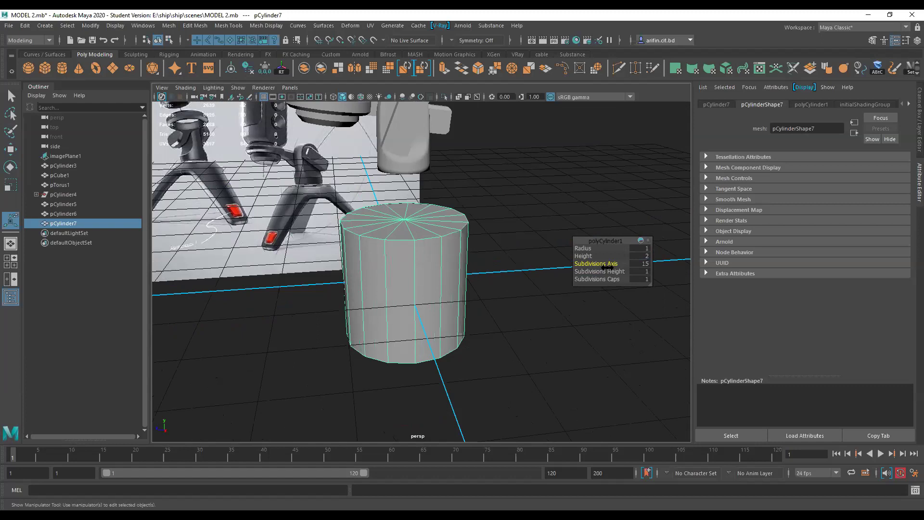
# Taper the cylinder by scaling its top edge loop inward to about two-thirds of its width, and select its bottom edge loop.
pyautogui.moveTo(429, 282)
pyautogui.keyDown('alt'); pyautogui.mouseDown()
pyautogui.moveTo(423, 289)
pyautogui.moveTo(424, 276)
pyautogui.mouseUp(); pyautogui.keyUp('alt')
pyautogui.keyDown('alt'); pyautogui.moveTo(424, 276); pyautogui.dragTo(495, 308, button='middle'); pyautogui.keyUp('alt')
pyautogui.keyDown('alt'); pyautogui.moveTo(469, 296); pyautogui.dragTo(419, 303); pyautogui.keyUp('alt')
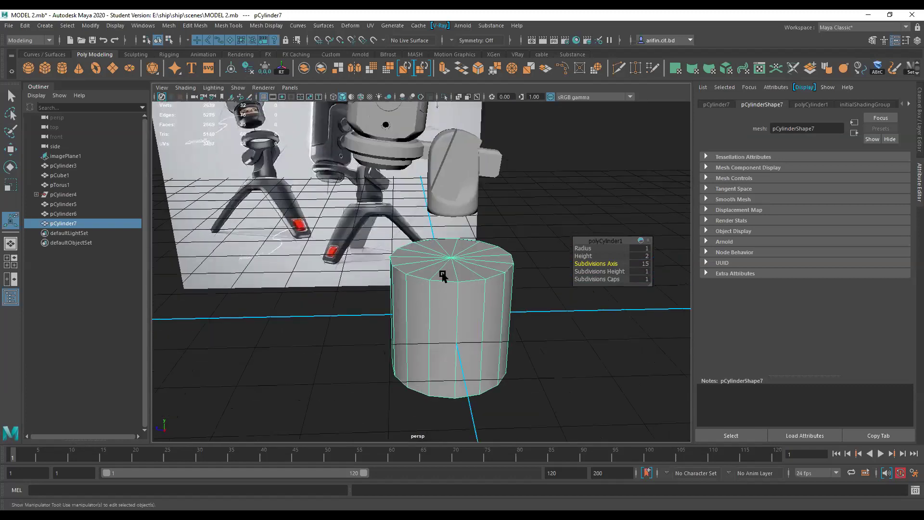
pyautogui.keyDown('alt'); pyautogui.moveTo(442, 273); pyautogui.dragTo(447, 268); pyautogui.keyUp('alt')
pyautogui.keyDown('alt'); pyautogui.moveTo(448, 269); pyautogui.dragTo(443, 263, button='middle'); pyautogui.keyUp('alt')
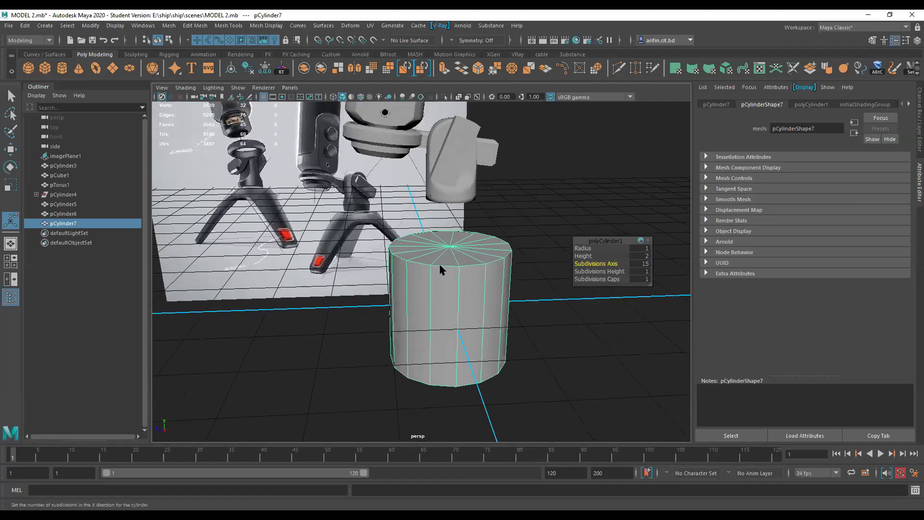
pyautogui.press('F10')
pyautogui.doubleClick(442, 273)
pyautogui.press('r')
pyautogui.moveTo(450, 247); pyautogui.dragTo(440, 313)
pyautogui.doubleClick(442, 317)
# In the side view, move the whole tapered cylinder up about 0.717 cm so its top sits just below the joint body.
pyautogui.press('space')
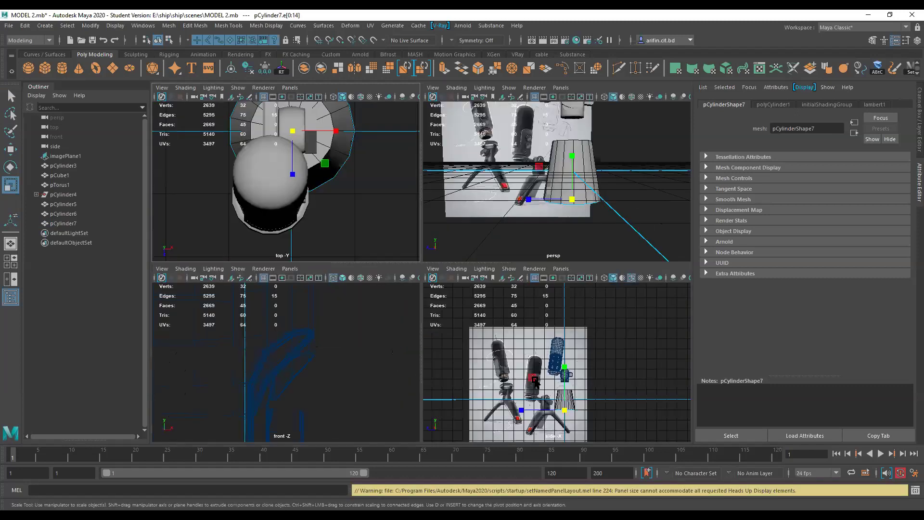
pyautogui.press('space')
pyautogui.scroll(3, 404, 287)
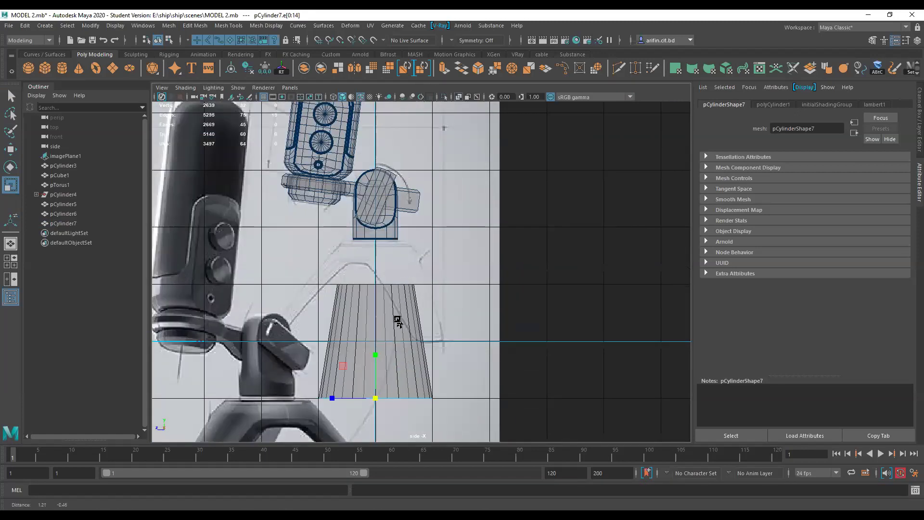
pyautogui.press('F8')
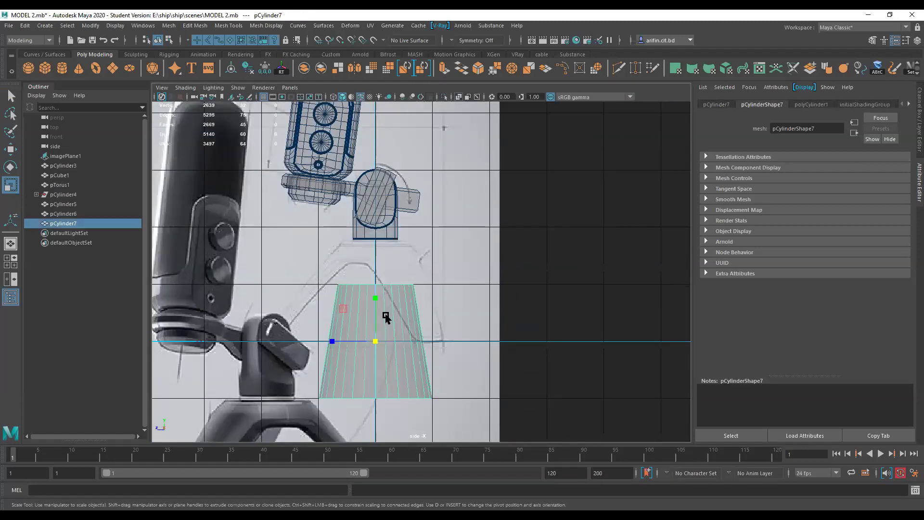
pyautogui.press('w')
pyautogui.moveTo(376, 311); pyautogui.dragTo(375, 271)
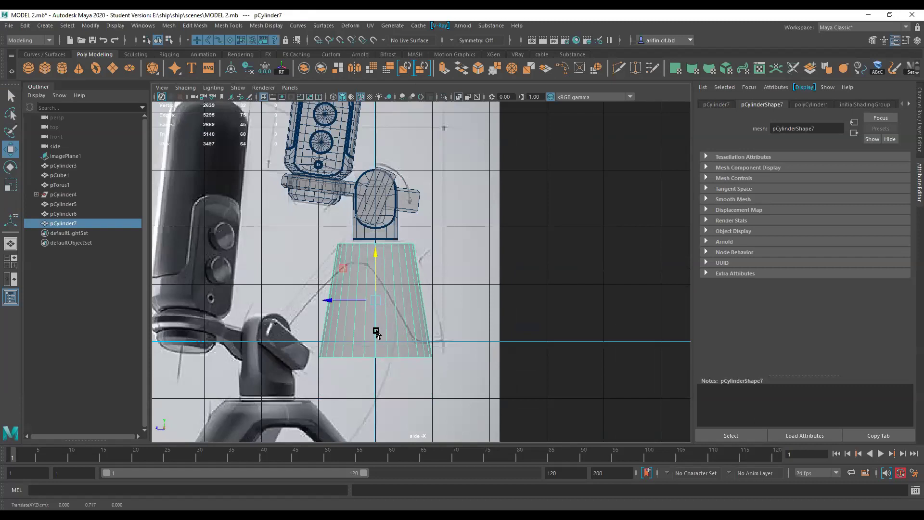
# Raise the cylinder's bottom vertices to the horizontal grid axis, scale them outward to about 4 grid units wide, and check the cone in perspective.
pyautogui.rightClick(379, 245)
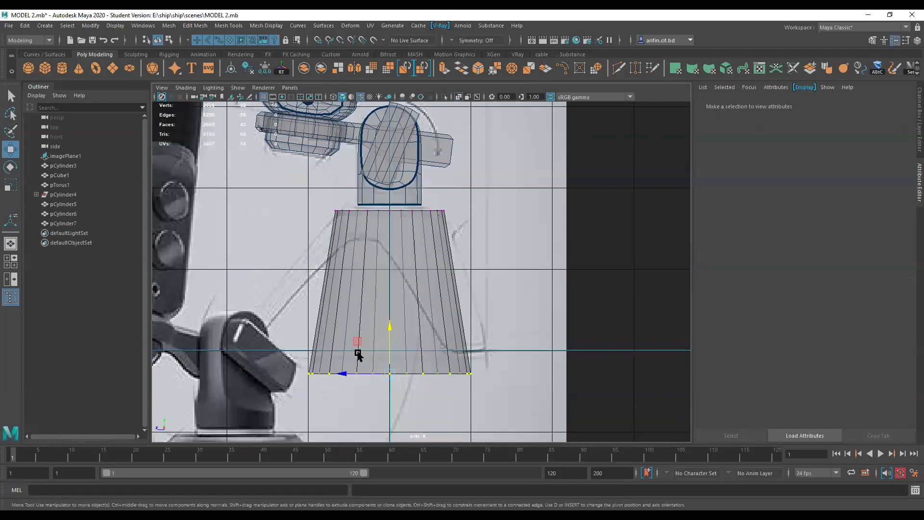
pyautogui.scroll(2, 400, 320)
pyautogui.press('r')
pyautogui.moveTo(398, 374); pyautogui.dragTo(531, 376)
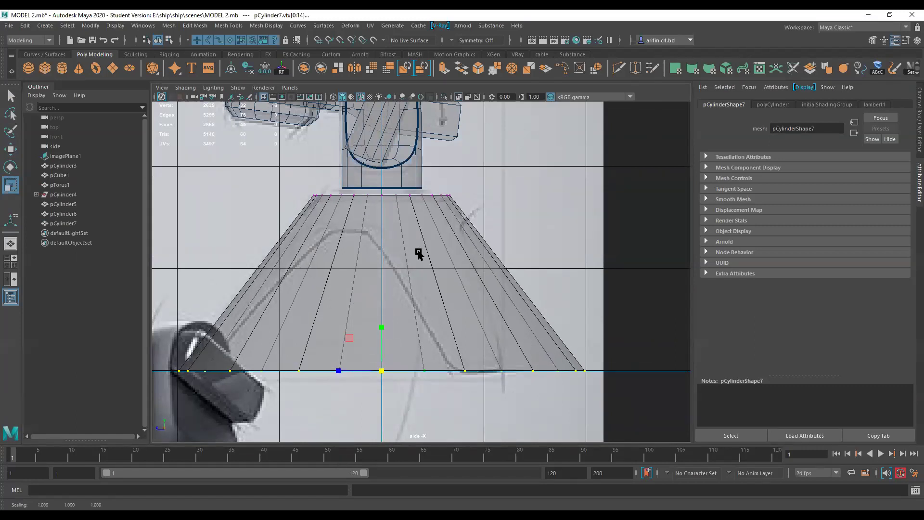
pyautogui.press('space')
pyautogui.press('space')
pyautogui.keyDown('alt'); pyautogui.moveTo(485, 299); pyautogui.dragTo(456, 308); pyautogui.keyUp('alt')
pyautogui.scroll(-3, 404, 264)
pyautogui.keyDown('alt'); pyautogui.moveTo(441, 253); pyautogui.dragTo(464, 268); pyautogui.keyUp('alt')
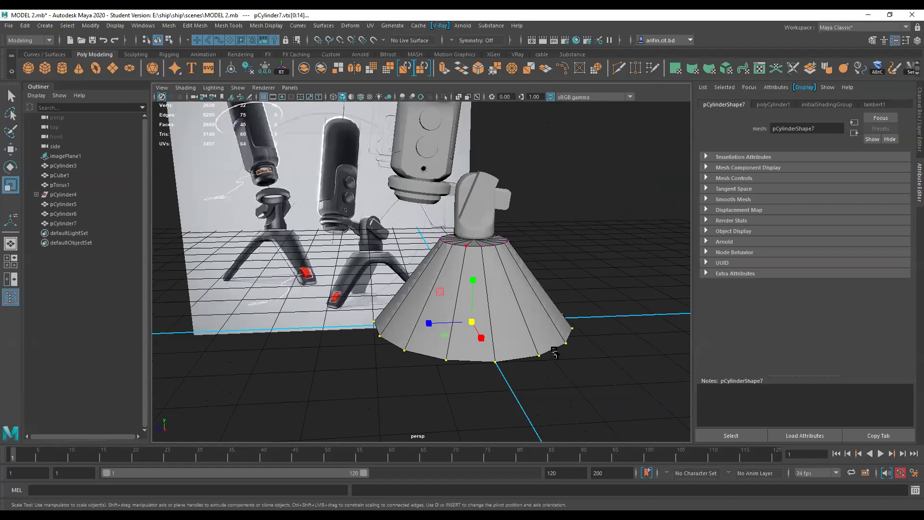
# Insert a horizontal edge loop around the cone just below its top rim with the Multi-Cut tool in the side view.
pyautogui.press('space')
pyautogui.press('space')
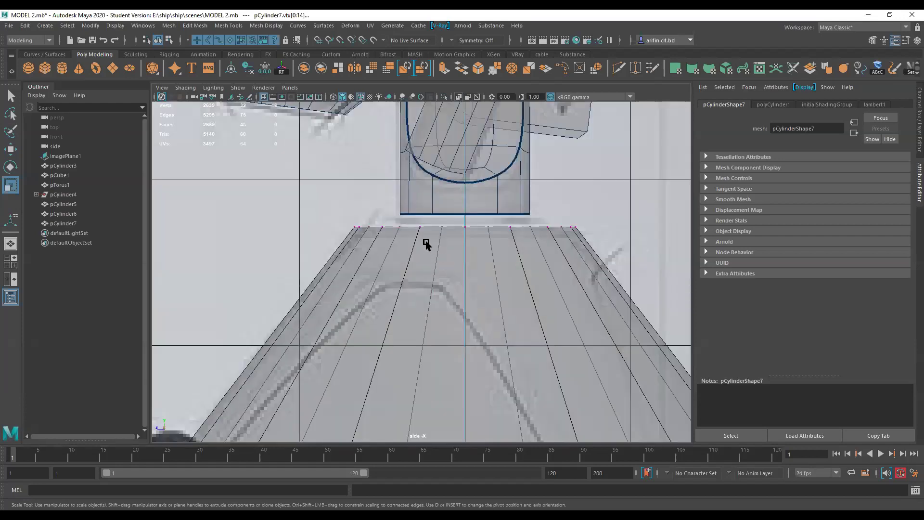
pyautogui.scroll(1, 412, 237)
pyautogui.moveTo(411, 237); pyautogui.dragTo(413, 207, button='right')
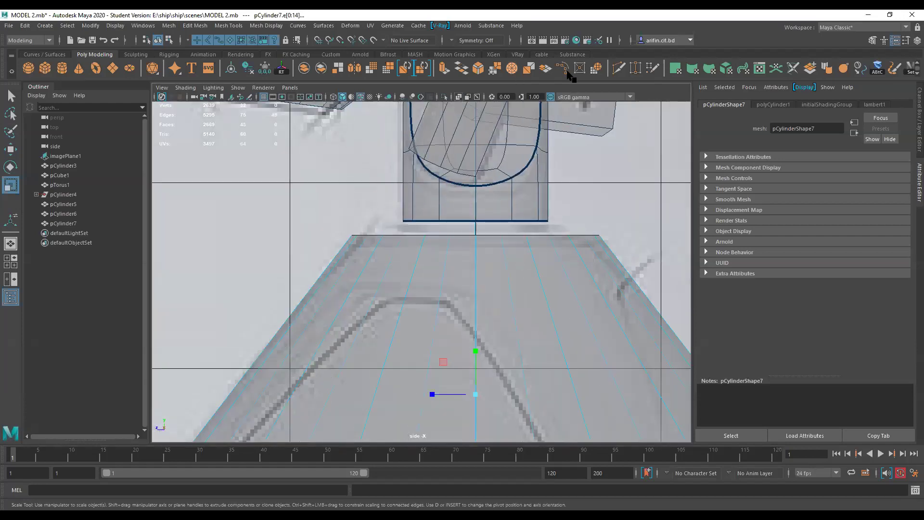
pyautogui.click(621, 69)
pyautogui.keyDown('ctrl'); pyautogui.click(351, 269); pyautogui.keyUp('ctrl')
pyautogui.press('Return')
pyautogui.click(10, 96)
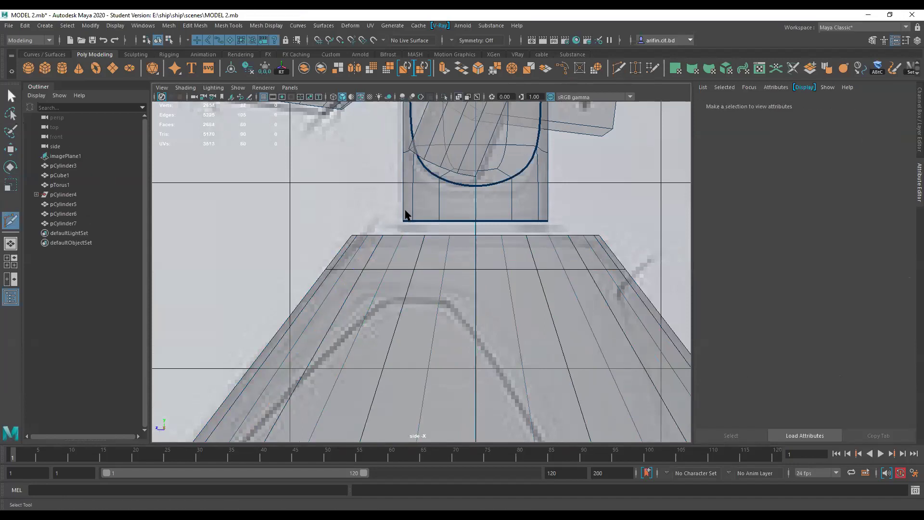
# Scale the cone's top ring of vertices slightly inward to soften the upper shoulder.
pyautogui.moveTo(389, 227); pyautogui.dragTo(326, 218, button='right')
pyautogui.press('r')
pyautogui.moveTo(476, 235); pyautogui.dragTo(466, 233)
# Insert a second horizontal edge loop around the cone, roughly midway between the upper loop and the base.
pyautogui.scroll(-6, 481, 221)
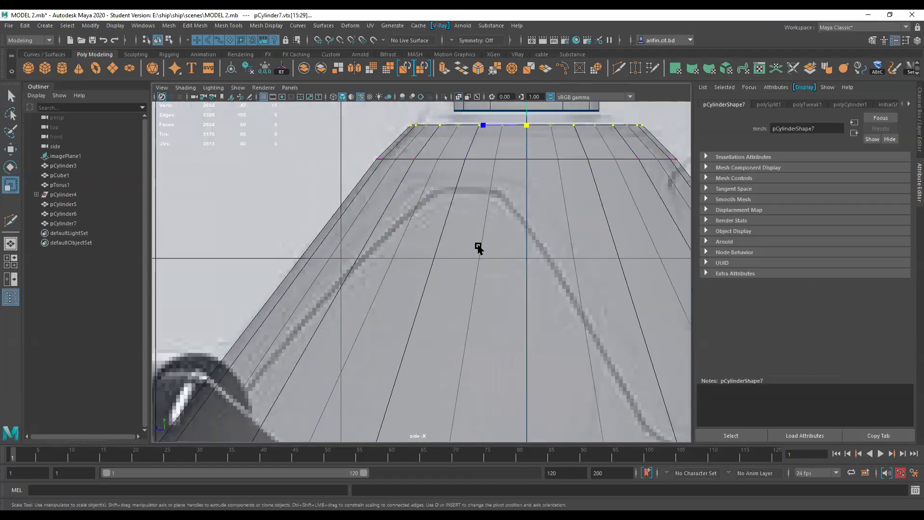
pyautogui.scroll(-3, 438, 268)
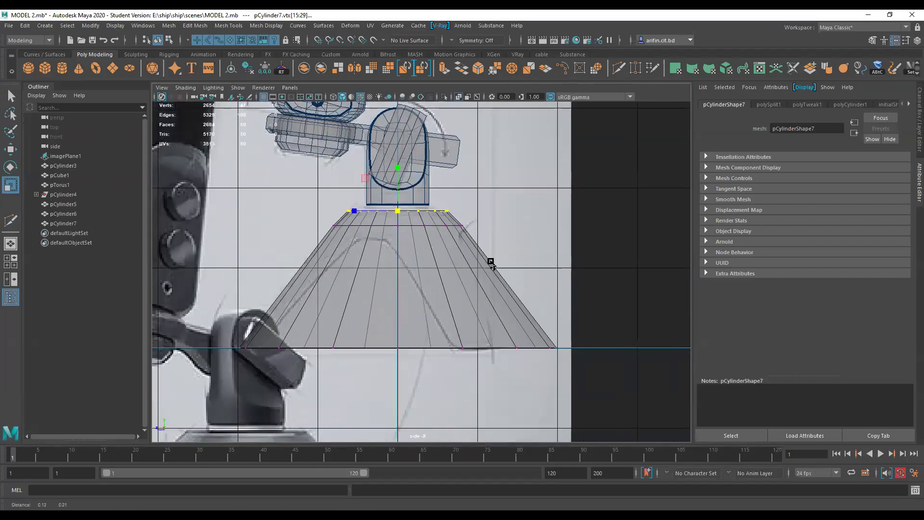
pyautogui.scroll(5, 436, 289)
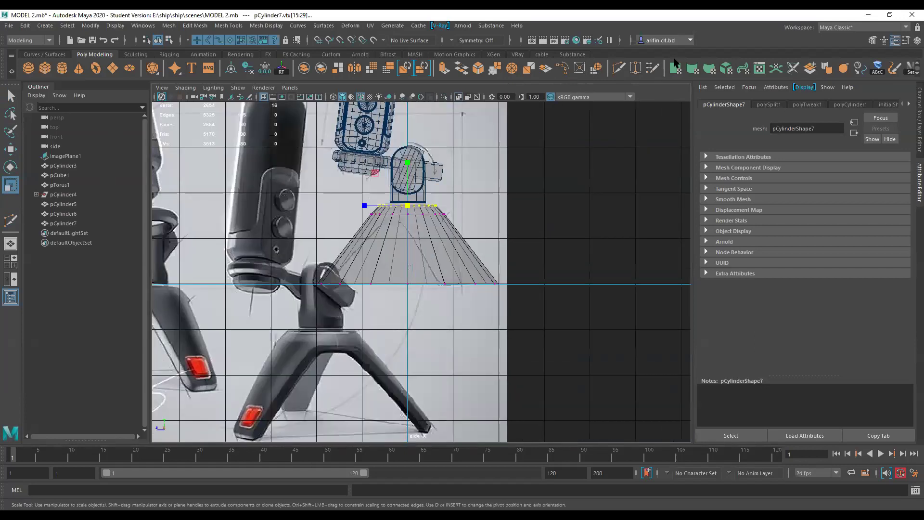
pyautogui.click(621, 69)
pyautogui.scroll(4, 477, 217)
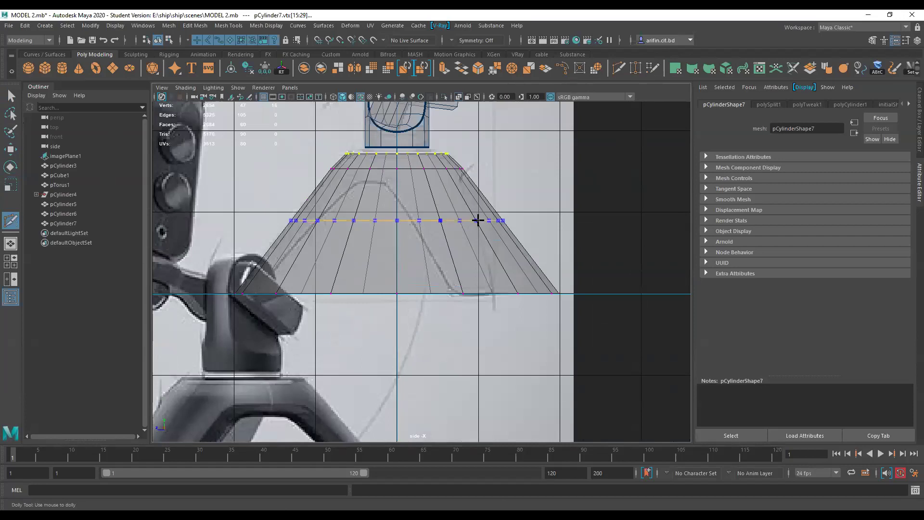
pyautogui.keyDown('ctrl'); pyautogui.click(478, 219); pyautogui.keyUp('ctrl')
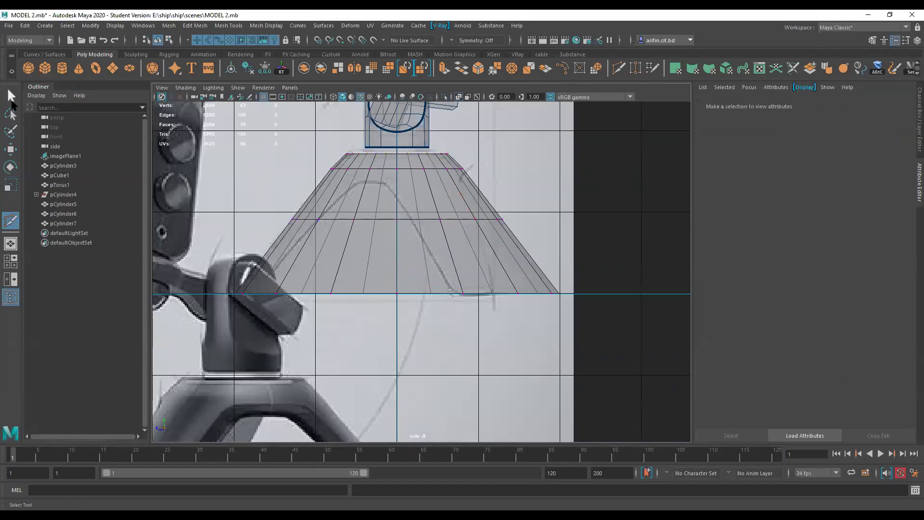
pyautogui.click(10, 96)
# Scale the cone's bottom ring of vertices slightly inward and switch the mesh to edge selection.
pyautogui.moveTo(595, 258); pyautogui.dragTo(173, 298)
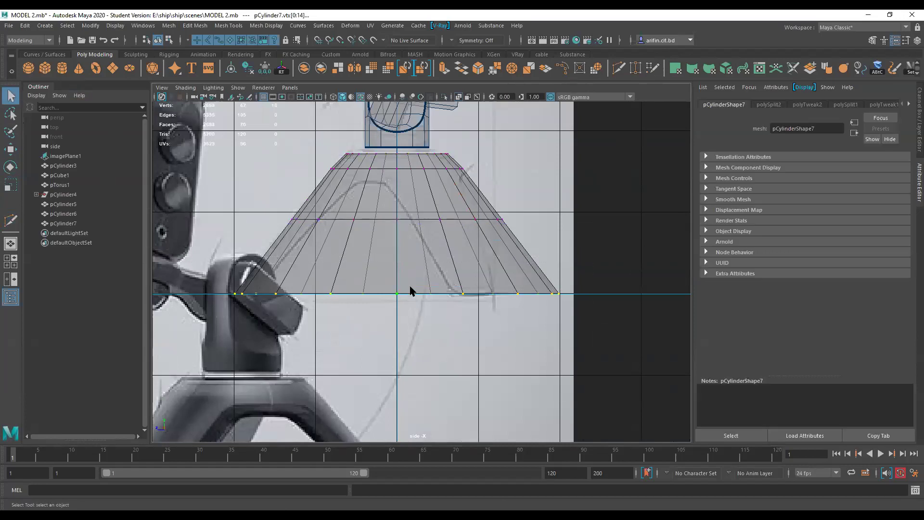
pyautogui.press('t')
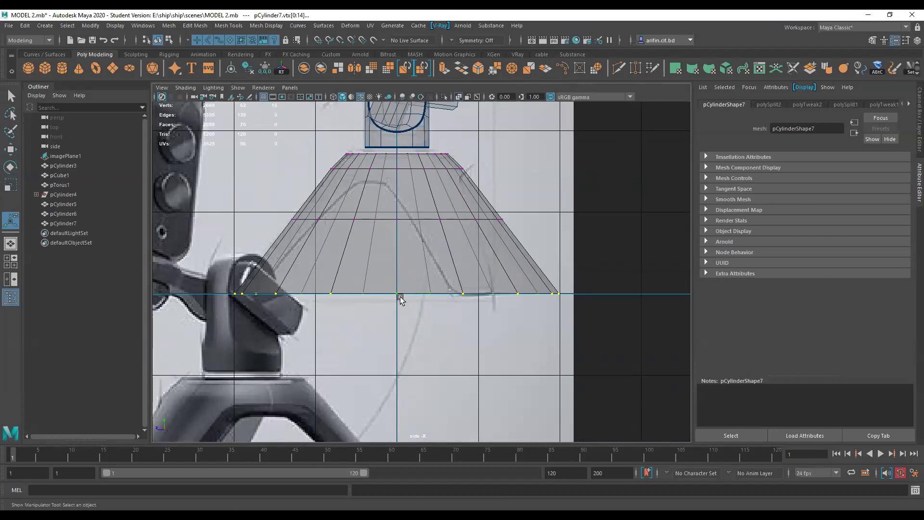
pyautogui.press('r')
pyautogui.moveTo(398, 295); pyautogui.dragTo(392, 291)
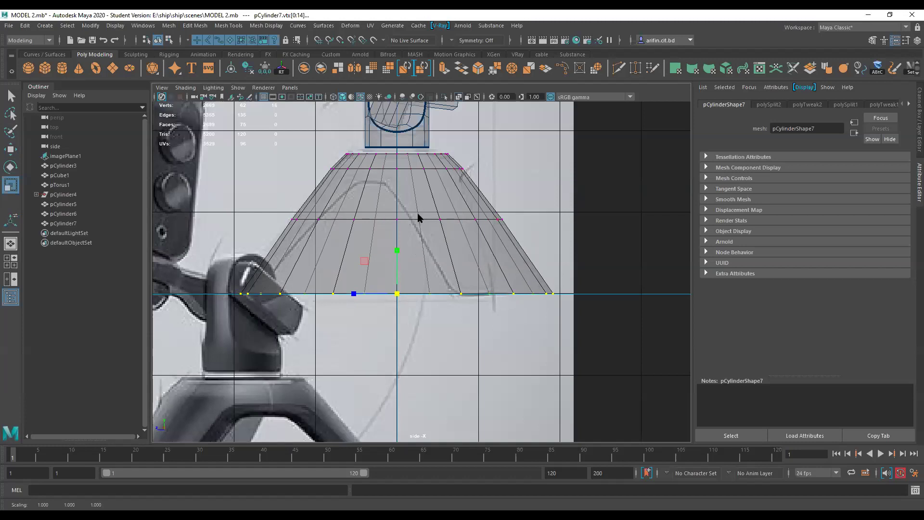
pyautogui.moveTo(399, 196); pyautogui.dragTo(399, 162, button='right')
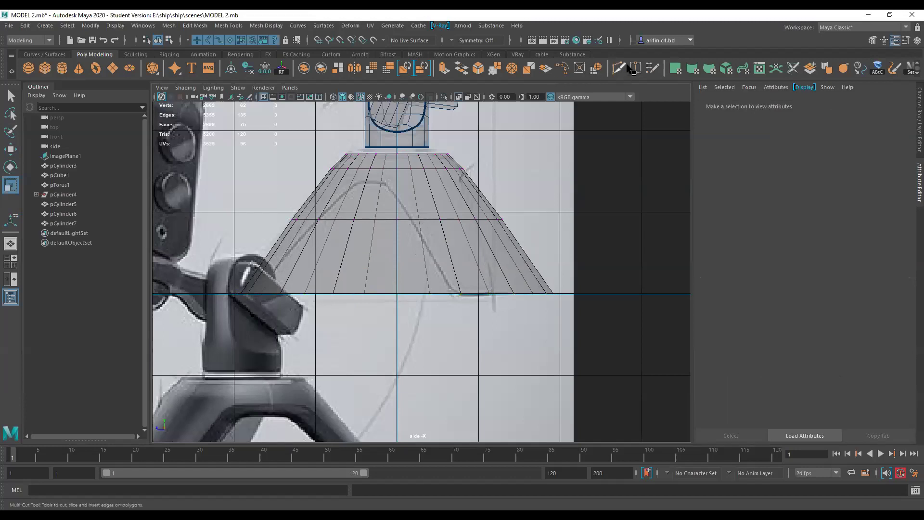
# Insert a horizontal edge loop around the cone at the height of the leg arch in the reference sketch, using Multi-Cut.
pyautogui.hotkey('ctrl', 'shift', 'x')
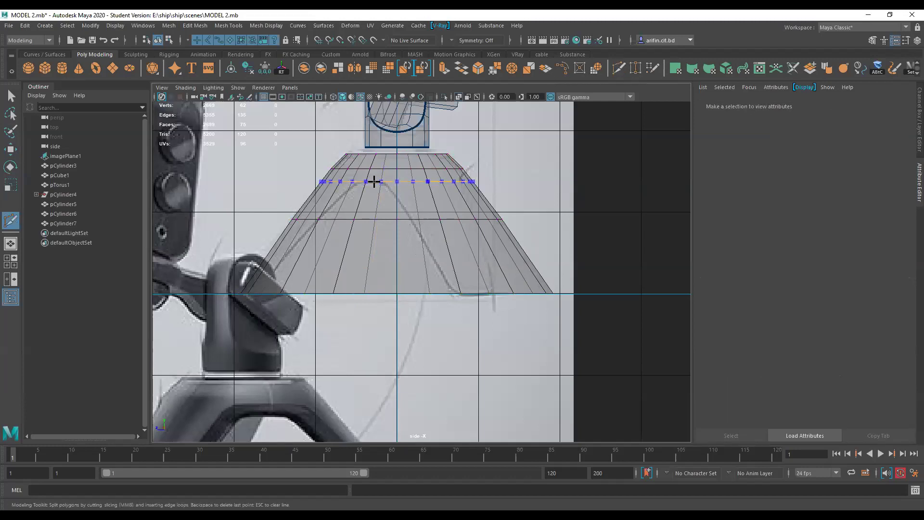
pyautogui.keyDown('ctrl'); pyautogui.click(375, 182); pyautogui.keyUp('ctrl')
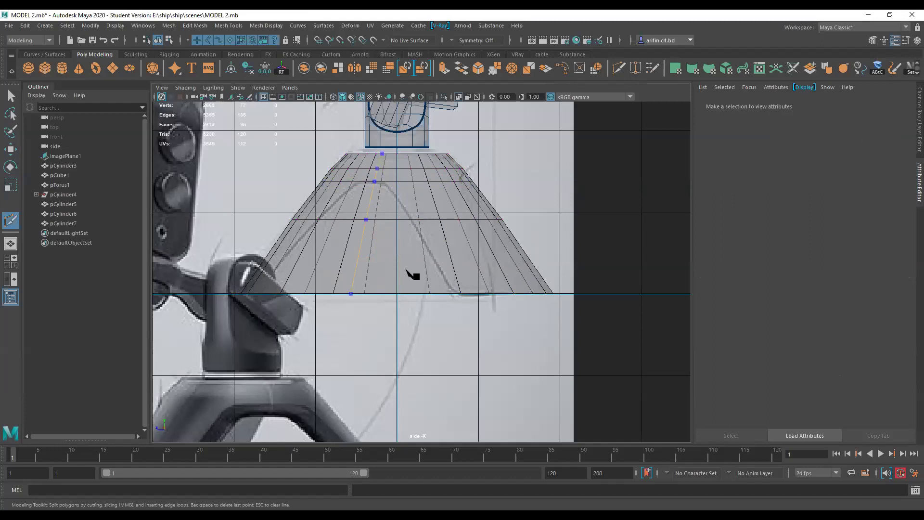
pyautogui.click(7, 100)
pyautogui.scroll(2, 465, 186)
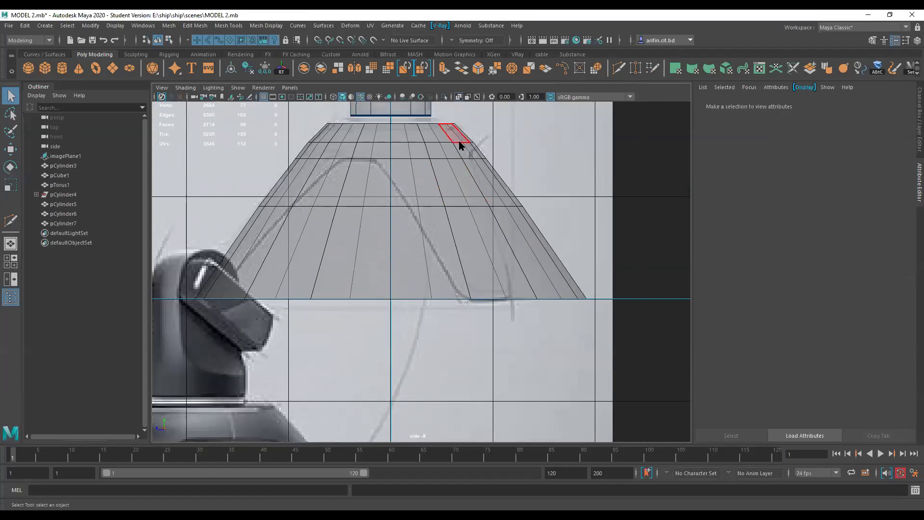
# Select the new edge loop around the cone and adjust its scale slightly.
pyautogui.doubleClick(327, 161)
pyautogui.press('r')
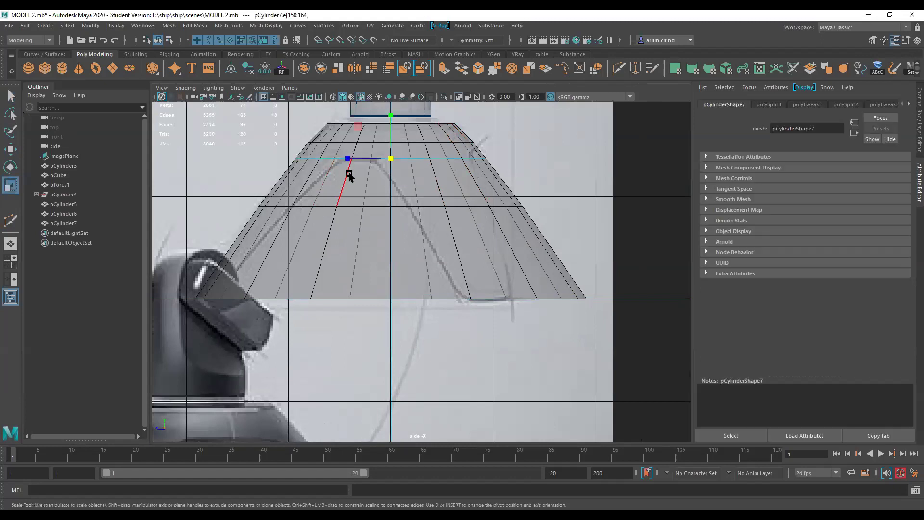
pyautogui.moveTo(390, 156); pyautogui.dragTo(393, 163)
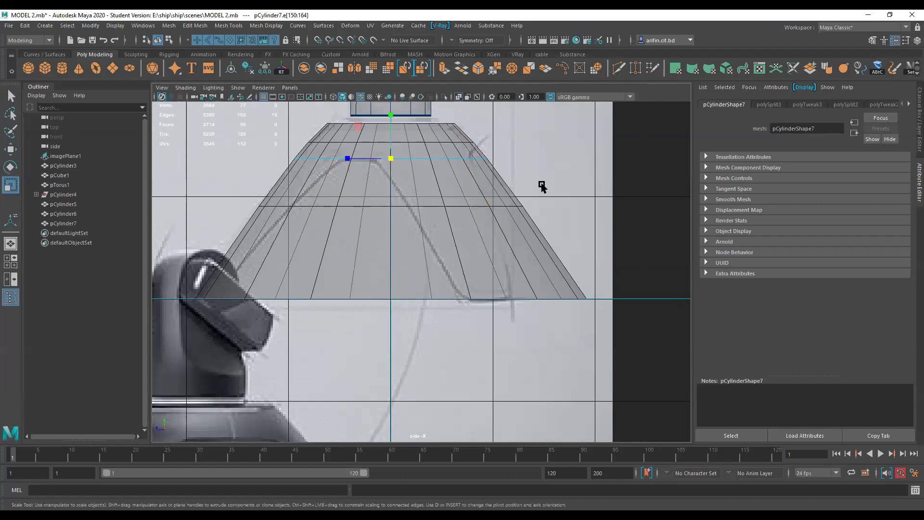
# Examine the cone's shape and its fit under the joint, first in the side view and from several angles in perspective.
pyautogui.scroll(-3, 463, 337)
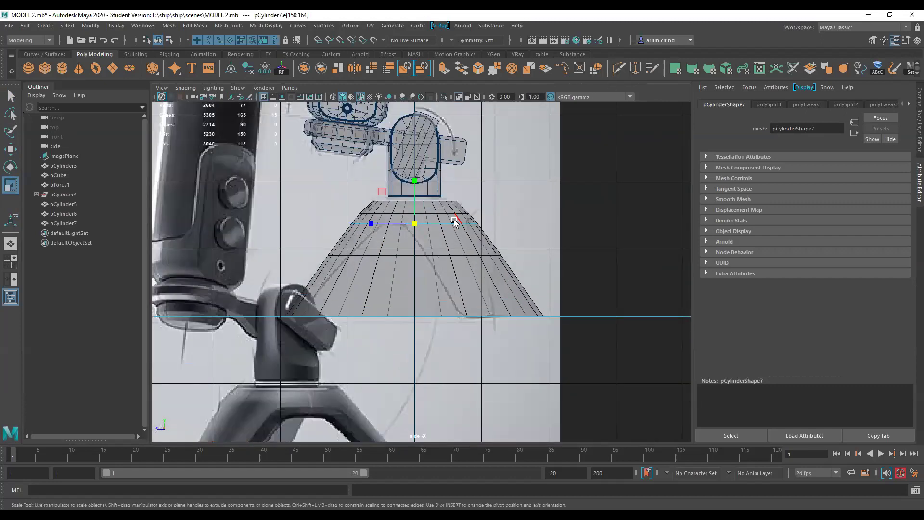
pyautogui.scroll(2, 454, 220)
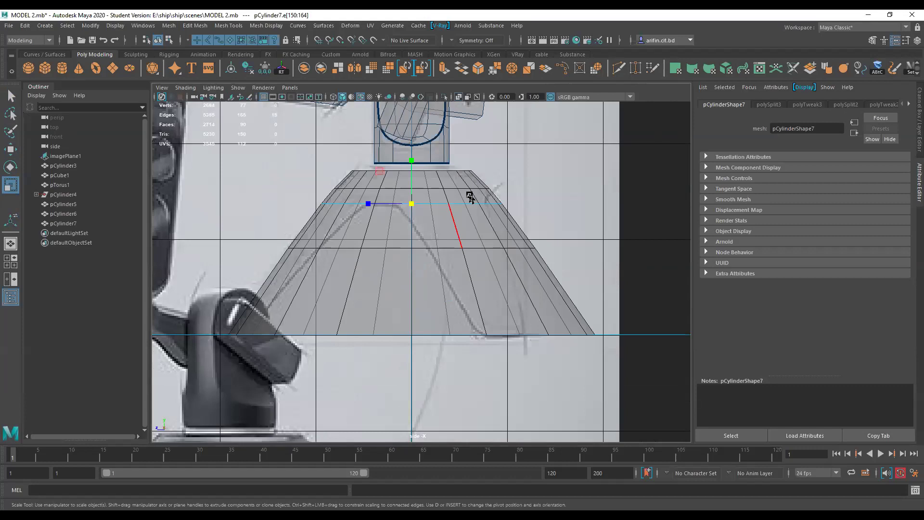
pyautogui.press('space')
pyautogui.press('space')
pyautogui.scroll(-4, 409, 264)
pyautogui.keyDown('alt'); pyautogui.moveTo(373, 252); pyautogui.dragTo(513, 268); pyautogui.keyUp('alt')
pyautogui.moveTo(409, 273)
pyautogui.keyDown('alt'); pyautogui.mouseDown()
pyautogui.moveTo(415, 300)
pyautogui.moveTo(407, 291)
pyautogui.mouseUp(); pyautogui.keyUp('alt')
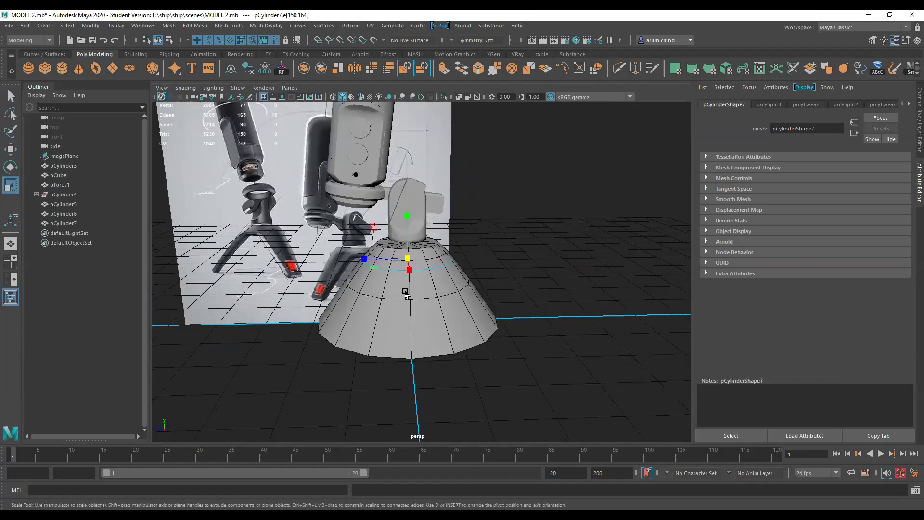
pyautogui.keyDown('alt'); pyautogui.moveTo(406, 291); pyautogui.dragTo(413, 316, button='middle'); pyautogui.keyUp('alt')
pyautogui.scroll(2, 409, 306)
pyautogui.keyDown('alt'); pyautogui.moveTo(408, 305); pyautogui.dragTo(444, 293); pyautogui.keyUp('alt')
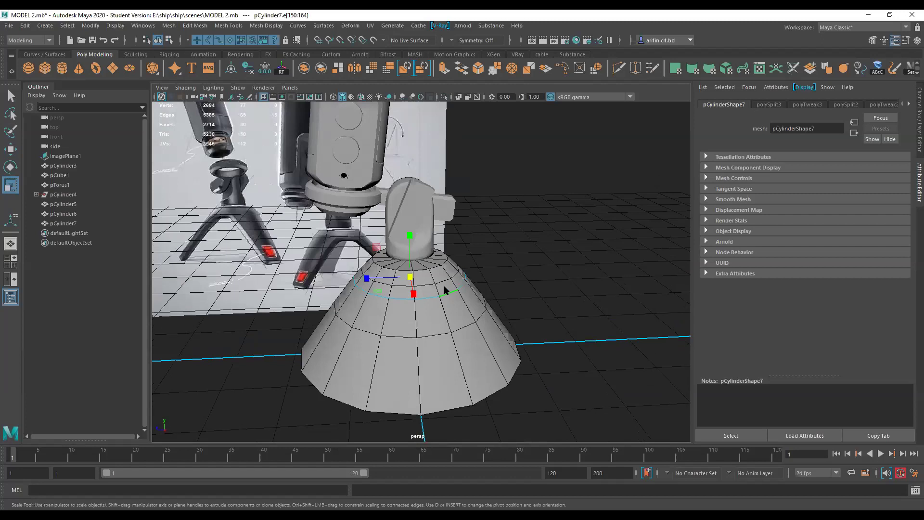
pyautogui.press('F8')
pyautogui.keyDown('alt'); pyautogui.moveTo(411, 303); pyautogui.dragTo(437, 235); pyautogui.keyUp('alt')
pyautogui.scroll(5, 427, 264)
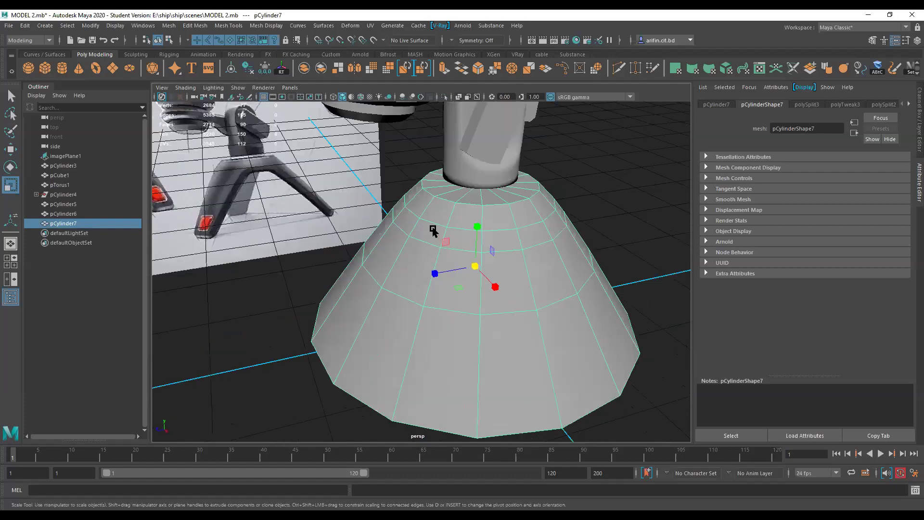
# Switch the cone to face selection and make a trial selection of neighbouring faces on its lower rows.
pyautogui.press('F11')
pyautogui.scroll(-3, 423, 234)
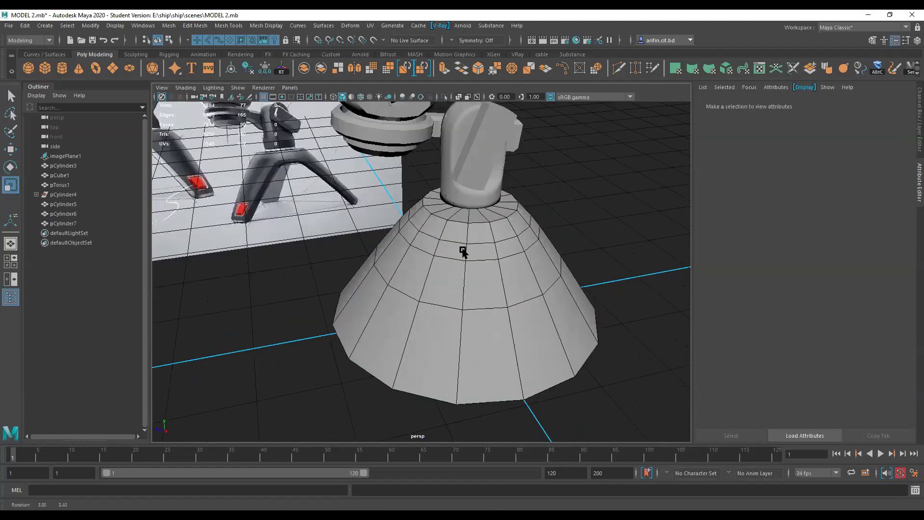
pyautogui.keyDown('alt'); pyautogui.moveTo(462, 250); pyautogui.dragTo(470, 261); pyautogui.keyUp('alt')
pyautogui.keyDown('alt'); pyautogui.moveTo(469, 262); pyautogui.dragTo(449, 238, button='middle'); pyautogui.keyUp('alt')
pyautogui.keyDown('alt'); pyautogui.moveTo(455, 246); pyautogui.dragTo(472, 276); pyautogui.keyUp('alt')
pyautogui.click(474, 279)
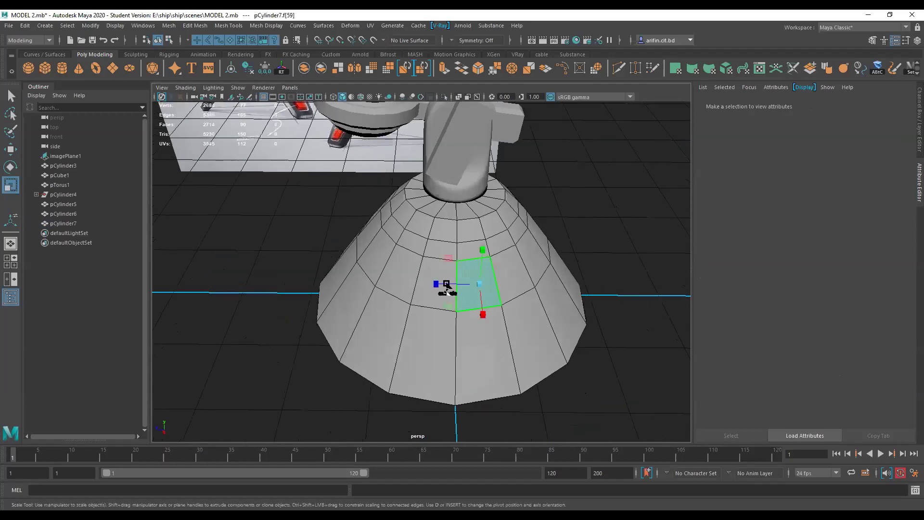
pyautogui.keyDown('shift'); pyautogui.click(435, 301); pyautogui.keyUp('shift')
pyautogui.keyDown('shift'); pyautogui.click(433, 362); pyautogui.keyUp('shift')
pyautogui.keyDown('shift'); pyautogui.click(478, 361); pyautogui.keyUp('shift')
pyautogui.keyDown('shift'); pyautogui.click(368, 366); pyautogui.keyUp('shift')
pyautogui.keyDown('shift'); pyautogui.click(535, 345); pyautogui.keyUp('shift')
pyautogui.keyDown('alt'); pyautogui.moveTo(495, 305); pyautogui.dragTo(406, 277); pyautogui.keyUp('alt')
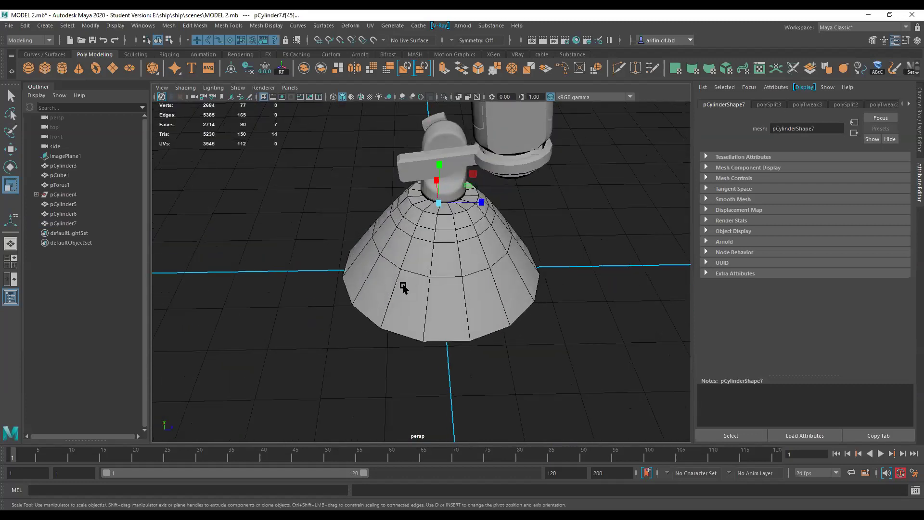
# Select five neighbouring bottom-row faces on the other side of the cone to count off one leg section.
pyautogui.scroll(2, 416, 293)
pyautogui.click(374, 300)
pyautogui.keyDown('shift'); pyautogui.click(407, 320); pyautogui.keyUp('shift')
pyautogui.keyDown('shift'); pyautogui.click(460, 328); pyautogui.keyUp('shift')
pyautogui.keyDown('shift'); pyautogui.click(503, 321); pyautogui.keyUp('shift')
pyautogui.keyDown('shift'); pyautogui.click(536, 303); pyautogui.keyUp('shift')
pyautogui.keyDown('alt'); pyautogui.moveTo(540, 305); pyautogui.dragTo(423, 315); pyautogui.keyUp('alt')
# Select and delete two separate vertical columns of faces to split the cone's wall into sections.
pyautogui.click(420, 285)
pyautogui.keyDown('shift'); pyautogui.doubleClick(431, 271); pyautogui.keyUp('shift')
pyautogui.keyDown('alt'); pyautogui.moveTo(478, 248); pyautogui.dragTo(474, 279); pyautogui.keyUp('alt')
pyautogui.press('Delete')
pyautogui.keyDown('alt'); pyautogui.moveTo(542, 305); pyautogui.dragTo(532, 305); pyautogui.keyUp('alt')
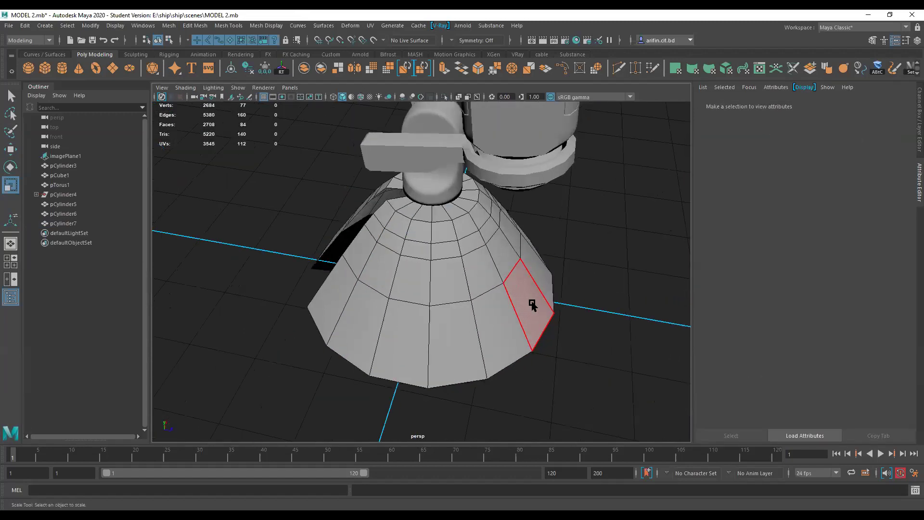
pyautogui.doubleClick(532, 304)
pyautogui.press('Delete')
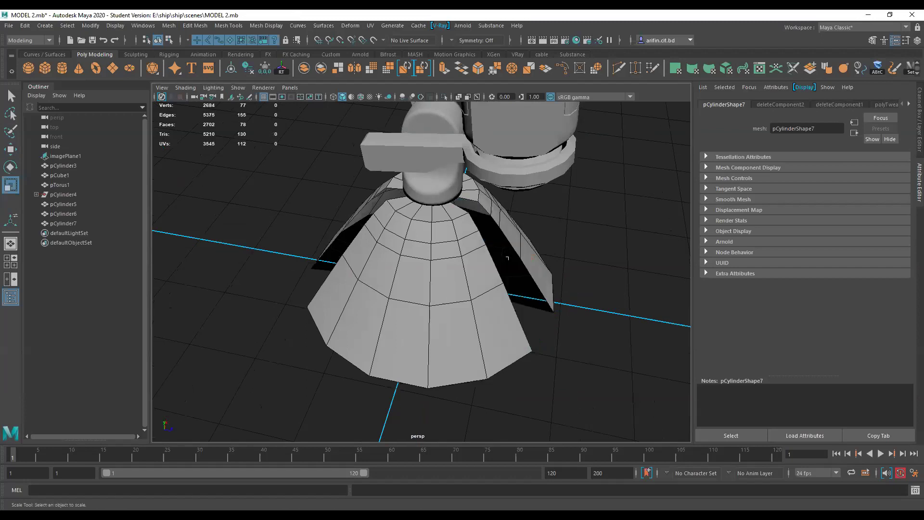
# Delete another vertical column of faces and a large block of the cone's remaining wall.
pyautogui.moveTo(476, 271)
pyautogui.keyDown('alt'); pyautogui.mouseDown()
pyautogui.moveTo(527, 262)
pyautogui.moveTo(472, 280)
pyautogui.mouseUp(); pyautogui.keyUp('alt')
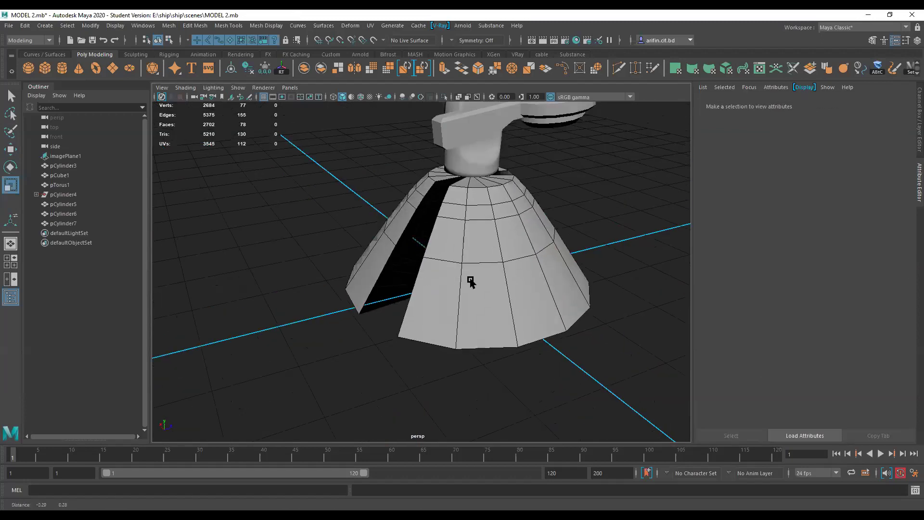
pyautogui.keyDown('alt'); pyautogui.moveTo(439, 242); pyautogui.dragTo(438, 231); pyautogui.keyUp('alt')
pyautogui.doubleClick(536, 265)
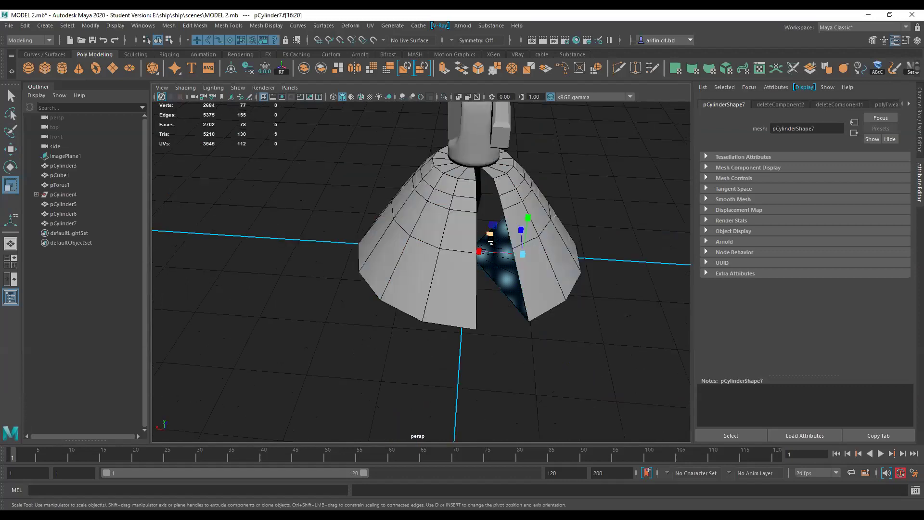
pyautogui.press('Delete')
pyautogui.moveTo(465, 234)
pyautogui.keyDown('alt'); pyautogui.mouseDown()
pyautogui.moveTo(454, 212)
pyautogui.moveTo(476, 221)
pyautogui.mouseUp(); pyautogui.keyUp('alt')
pyautogui.moveTo(488, 294); pyautogui.dragTo(397, 188)
pyautogui.press('Delete')
# Select and delete the triangular cap faces on the underside of the remaining cone.
pyautogui.keyDown('alt'); pyautogui.moveTo(437, 162); pyautogui.dragTo(491, 115); pyautogui.keyUp('alt')
pyautogui.keyDown('alt'); pyautogui.moveTo(453, 274); pyautogui.dragTo(454, 244); pyautogui.keyUp('alt')
pyautogui.click(454, 244)
pyautogui.keyDown('shift'); pyautogui.click(469, 312); pyautogui.keyUp('shift')
pyautogui.moveTo(464, 313); pyautogui.dragTo(424, 266)
pyautogui.hotkey('ctrl', 'z')
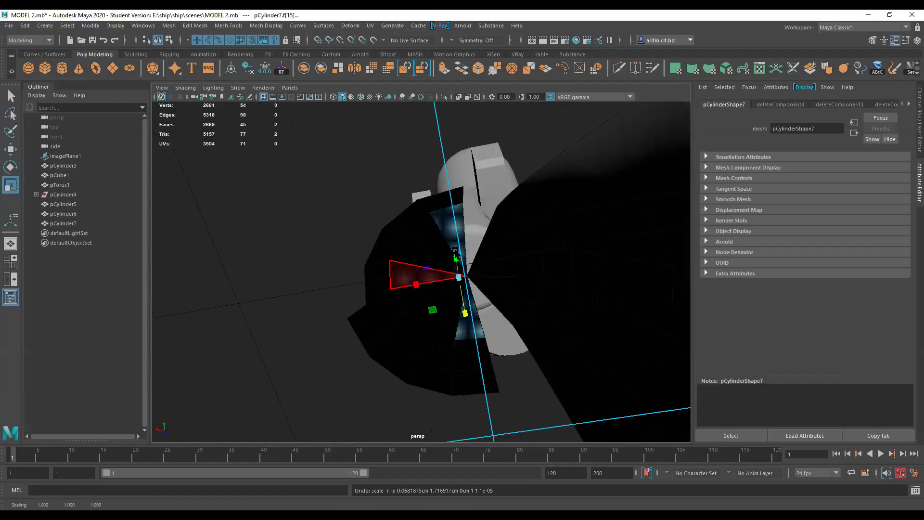
pyautogui.moveTo(458, 240); pyautogui.dragTo(435, 312)
pyautogui.press('Delete')
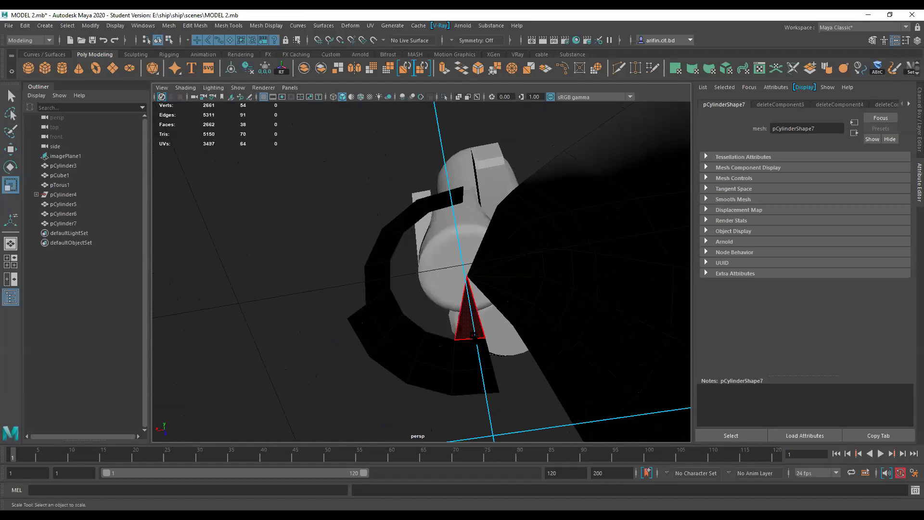
# Delete the leftover cap triangle and surplus outer faces so that a five-column section of the cone is left.
pyautogui.click(470, 382)
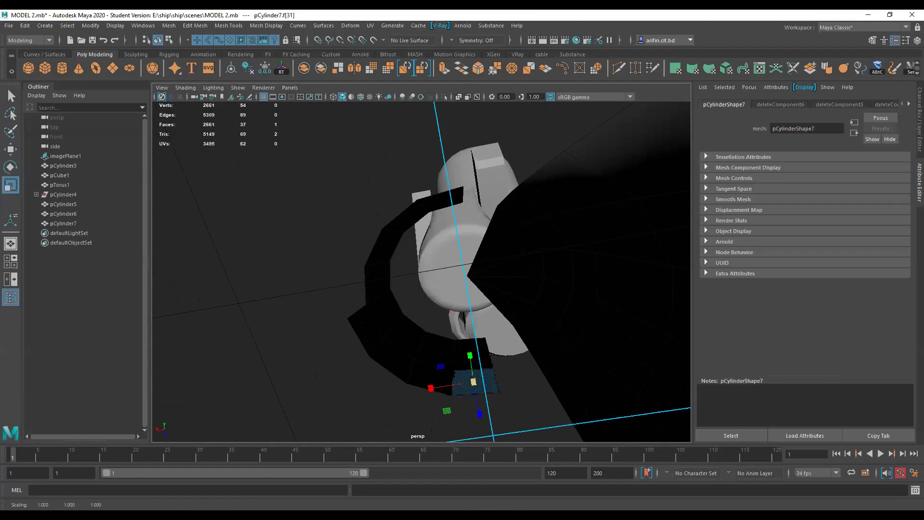
pyautogui.doubleClick(413, 353)
pyautogui.press('Delete')
pyautogui.keyDown('alt'); pyautogui.moveTo(476, 276); pyautogui.dragTo(458, 212); pyautogui.keyUp('alt')
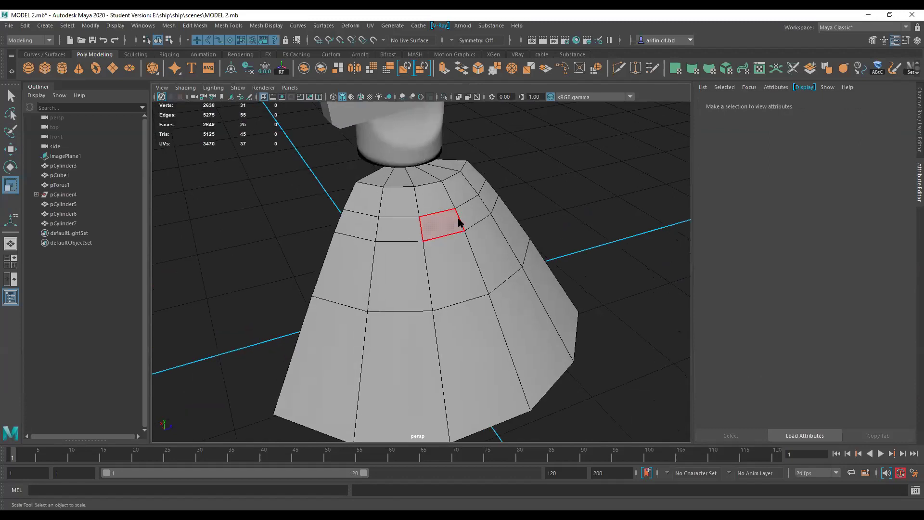
# Select the cone section as an object and set its Rotate Y to 180.
pyautogui.click(535, 191)
pyautogui.scroll(-4, 516, 211)
pyautogui.keyDown('alt'); pyautogui.moveTo(513, 217); pyautogui.dragTo(460, 231); pyautogui.keyUp('alt')
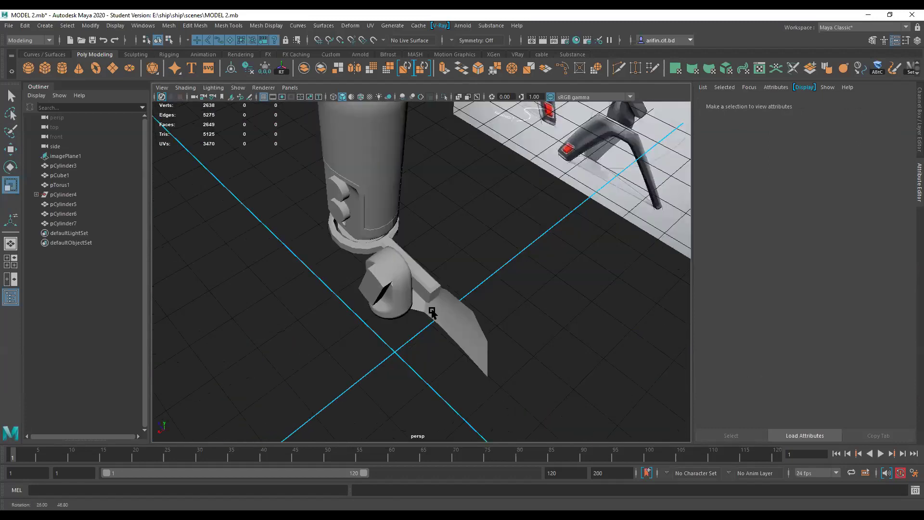
pyautogui.click(434, 313)
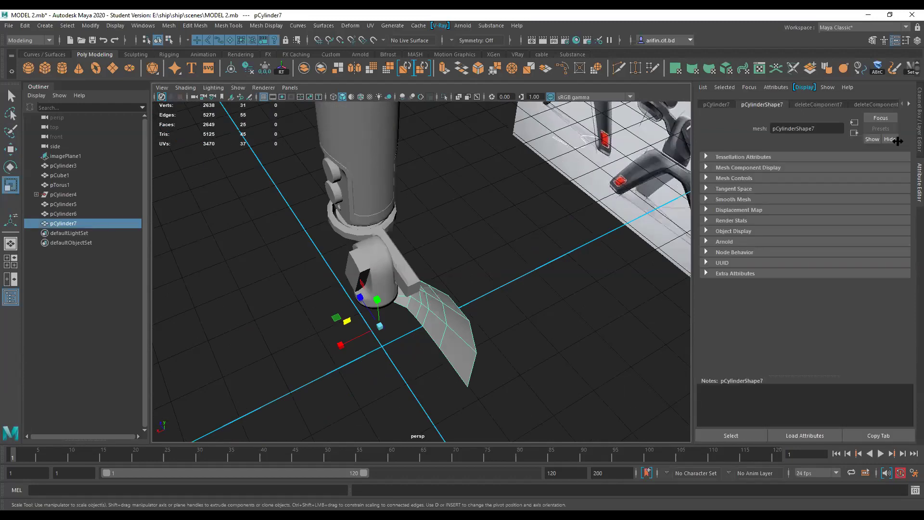
pyautogui.hotkey('ctrl', 'a')
pyautogui.doubleClick(896, 122)
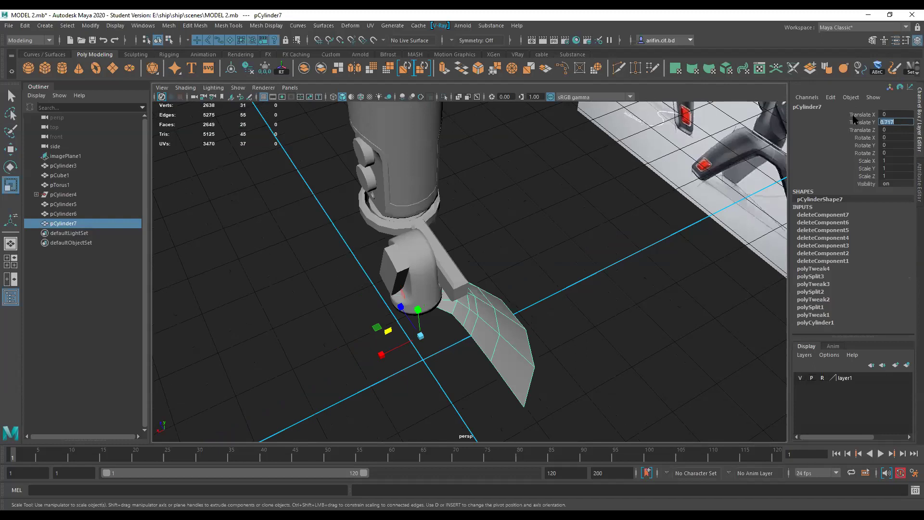
pyautogui.doubleClick(893, 145)
pyautogui.write('180')
pyautogui.press('Return')
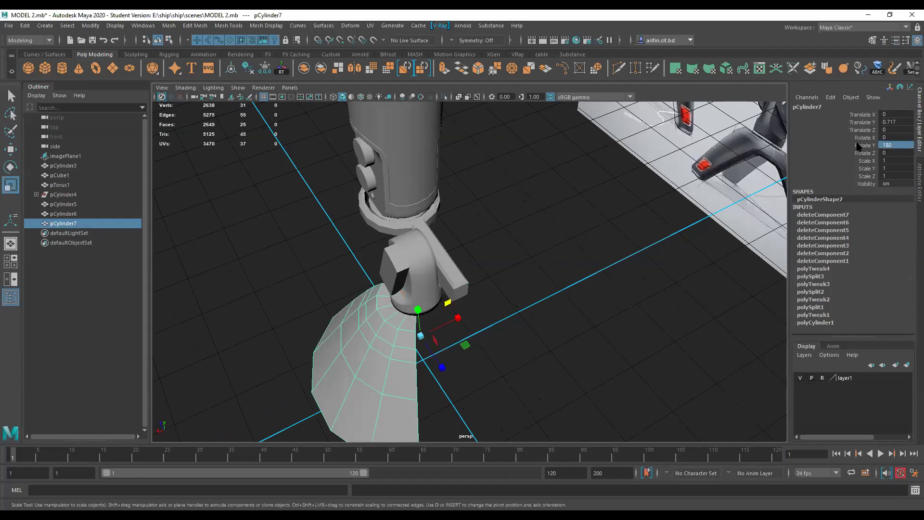
# Freeze the transformations of the rotated cone section.
pyautogui.keyDown('alt'); pyautogui.moveTo(447, 259); pyautogui.dragTo(501, 217); pyautogui.keyUp('alt')
pyautogui.keyDown('alt'); pyautogui.moveTo(501, 216); pyautogui.dragTo(384, 273, button='right'); pyautogui.keyUp('alt')
pyautogui.keyDown('alt'); pyautogui.moveTo(384, 273); pyautogui.dragTo(410, 255); pyautogui.keyUp('alt')
pyautogui.keyDown('alt'); pyautogui.moveTo(212, 193); pyautogui.dragTo(260, 195, button='right'); pyautogui.keyUp('alt')
pyautogui.click(87, 25)
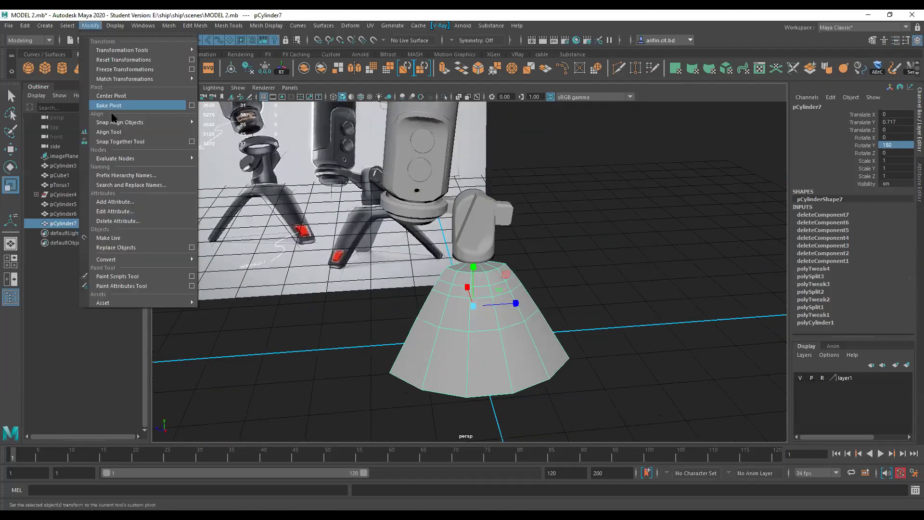
pyautogui.click(113, 71)
# Inspect the cone section from several sides to check its placement under the joint.
pyautogui.click(546, 254)
pyautogui.moveTo(551, 296)
pyautogui.keyDown('alt'); pyautogui.mouseDown()
pyautogui.moveTo(521, 300)
pyautogui.moveTo(554, 314)
pyautogui.moveTo(563, 305)
pyautogui.mouseUp(); pyautogui.keyUp('alt')
pyautogui.click(564, 304)
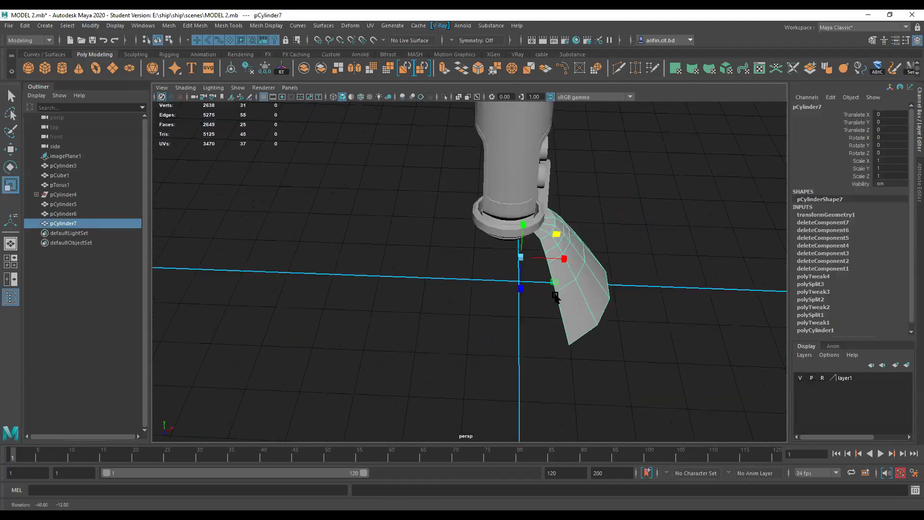
pyautogui.keyDown('alt'); pyautogui.moveTo(555, 297); pyautogui.dragTo(431, 282, button='middle'); pyautogui.keyUp('alt')
pyautogui.keyDown('alt'); pyautogui.moveTo(472, 343); pyautogui.dragTo(461, 343); pyautogui.keyUp('alt')
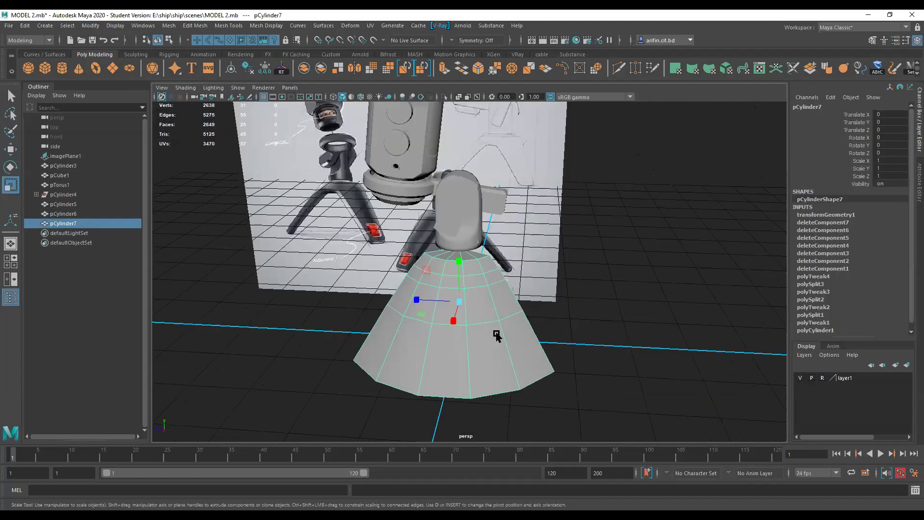
pyautogui.keyDown('alt'); pyautogui.moveTo(485, 363); pyautogui.dragTo(495, 334, button='right'); pyautogui.keyUp('alt')
pyautogui.keyDown('alt'); pyautogui.moveTo(496, 334); pyautogui.dragTo(493, 306, button='middle'); pyautogui.keyUp('alt')
pyautogui.keyDown('alt'); pyautogui.moveTo(493, 306); pyautogui.dragTo(557, 248); pyautogui.keyUp('alt')
pyautogui.click(557, 248)
pyautogui.click(477, 264)
pyautogui.moveTo(458, 279)
pyautogui.keyDown('alt'); pyautogui.mouseDown()
pyautogui.moveTo(456, 244)
pyautogui.moveTo(458, 274)
pyautogui.mouseUp(); pyautogui.keyUp('alt')
pyautogui.keyDown('alt'); pyautogui.moveTo(397, 268); pyautogui.dragTo(402, 269, button='middle'); pyautogui.keyUp('alt')
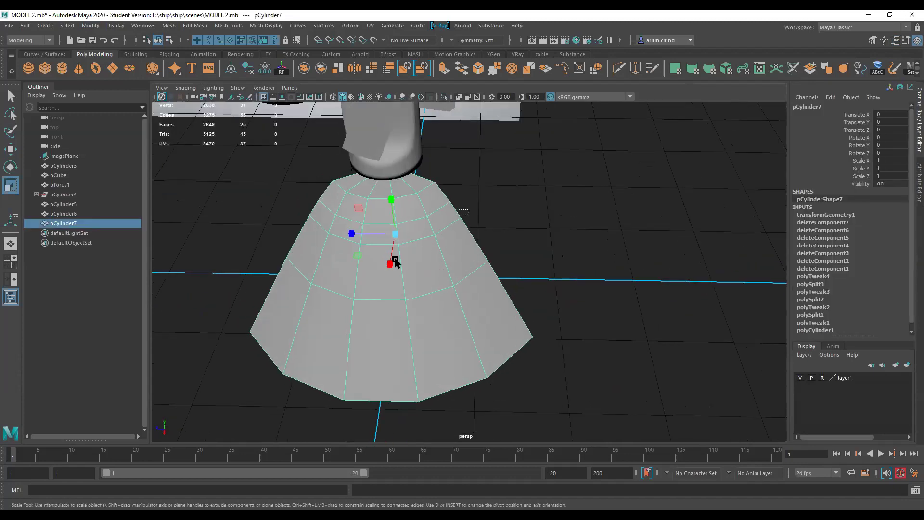
pyautogui.keyDown('alt'); pyautogui.moveTo(379, 275); pyautogui.dragTo(496, 258); pyautogui.keyUp('alt')
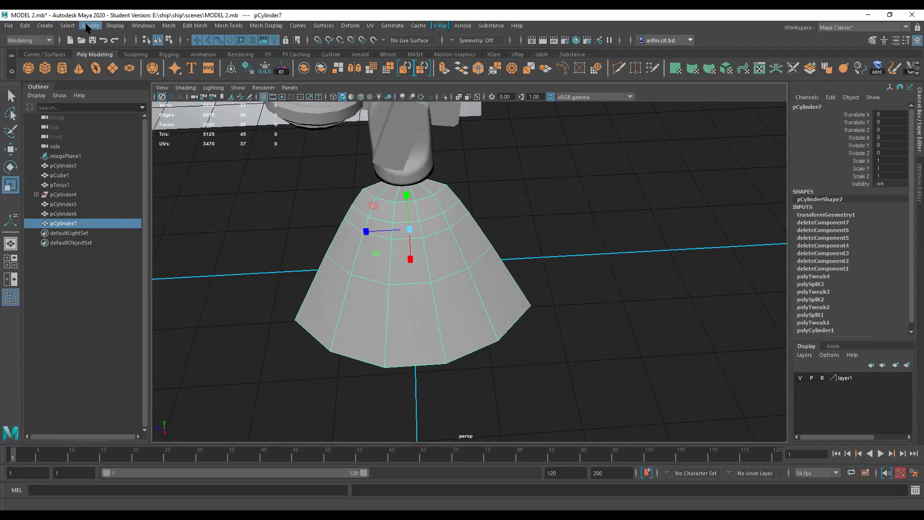
pyautogui.click(26, 26)
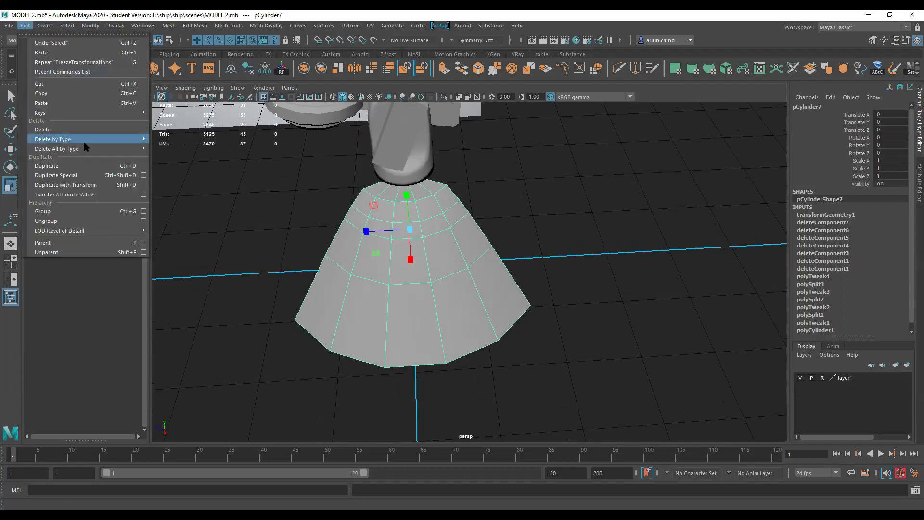
pyautogui.click(144, 175)
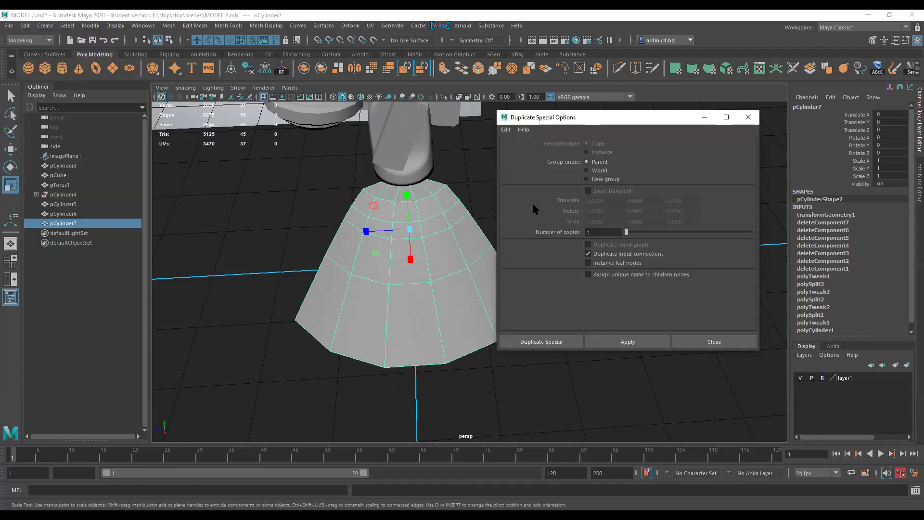
pyautogui.moveTo(592, 125); pyautogui.dragTo(409, 140)
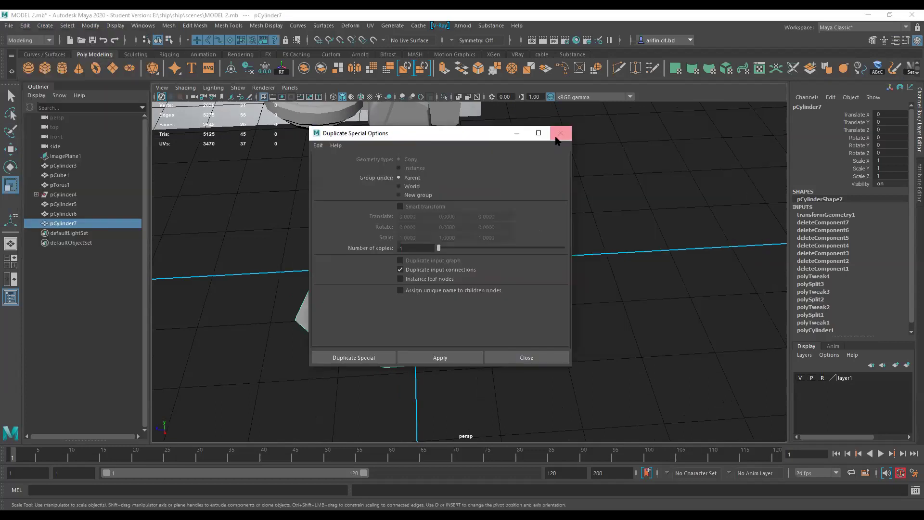
pyautogui.click(561, 133)
# Open the Duplicate Special options for the cone section, reset the settings and set the geometry type to Instance.
pyautogui.click(25, 25)
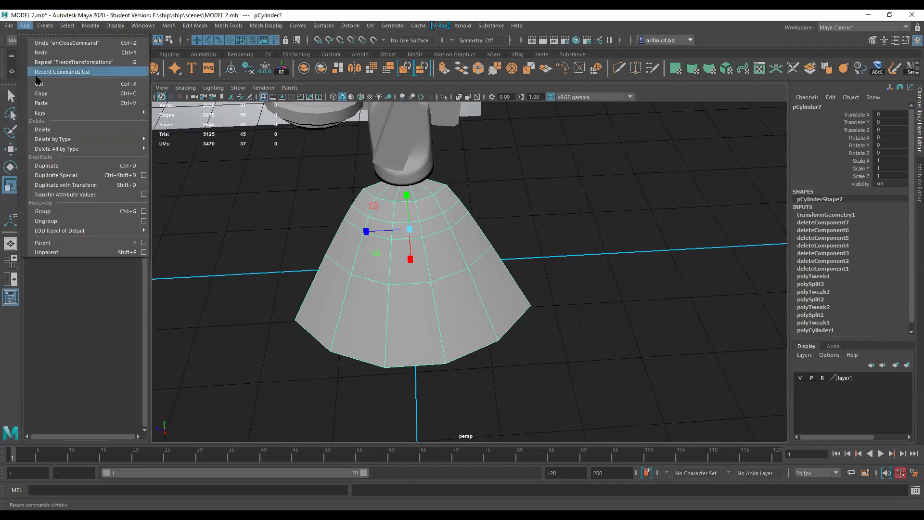
pyautogui.moveTo(90, 140)
pyautogui.moveTo(118, 155)
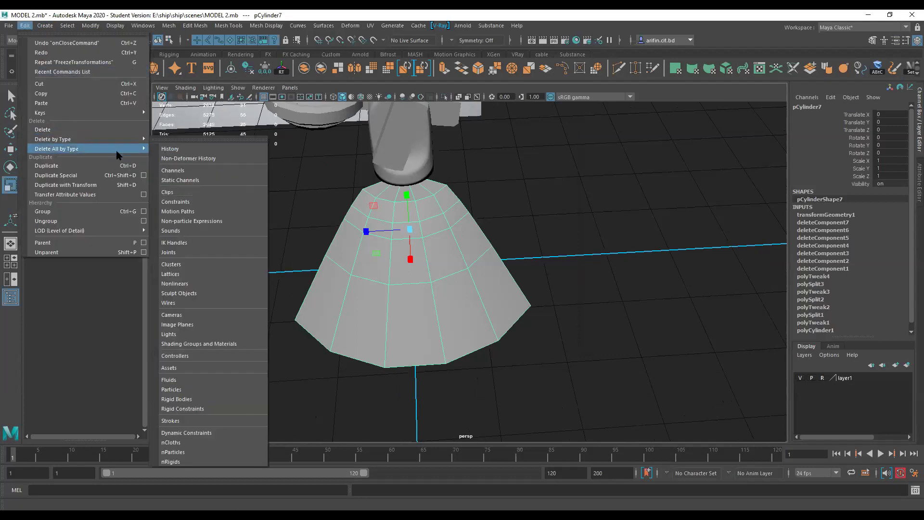
pyautogui.click(144, 175)
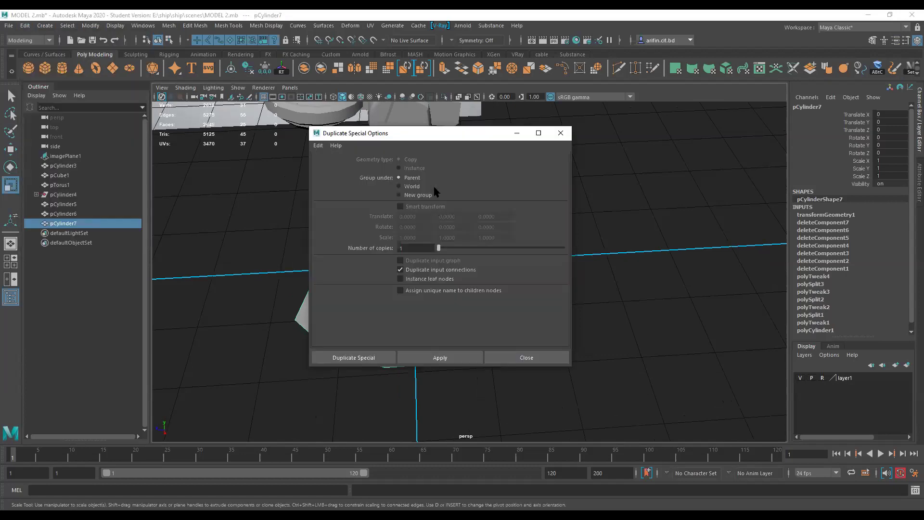
pyautogui.click(407, 168)
pyautogui.click(319, 146)
pyautogui.click(334, 165)
pyautogui.click(403, 169)
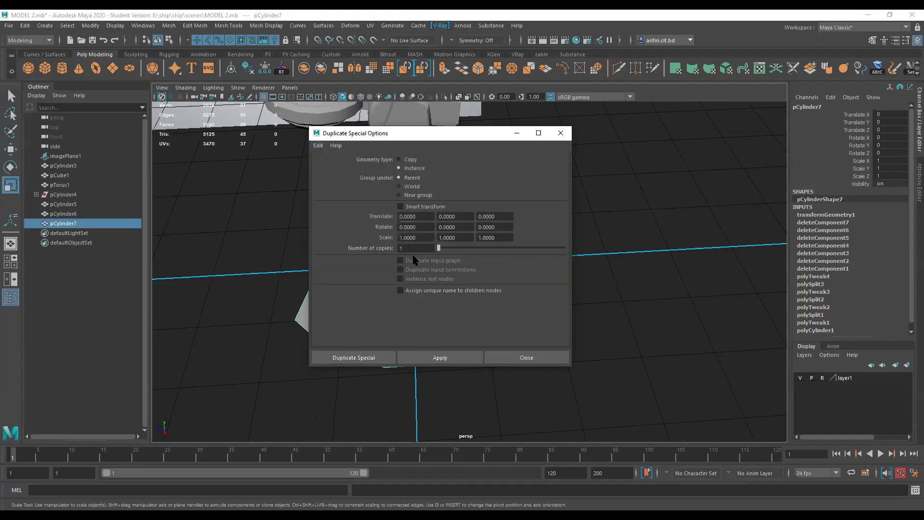
# Create 2 instanced copies of the cone section, each rotated 120 degrees around Y.
pyautogui.moveTo(420, 229); pyautogui.dragTo(376, 229)
pyautogui.moveTo(461, 228); pyautogui.dragTo(365, 235)
pyautogui.click(421, 248)
pyautogui.moveTo(207, 169); pyautogui.dragTo(215, 161)
pyautogui.click(226, 384)
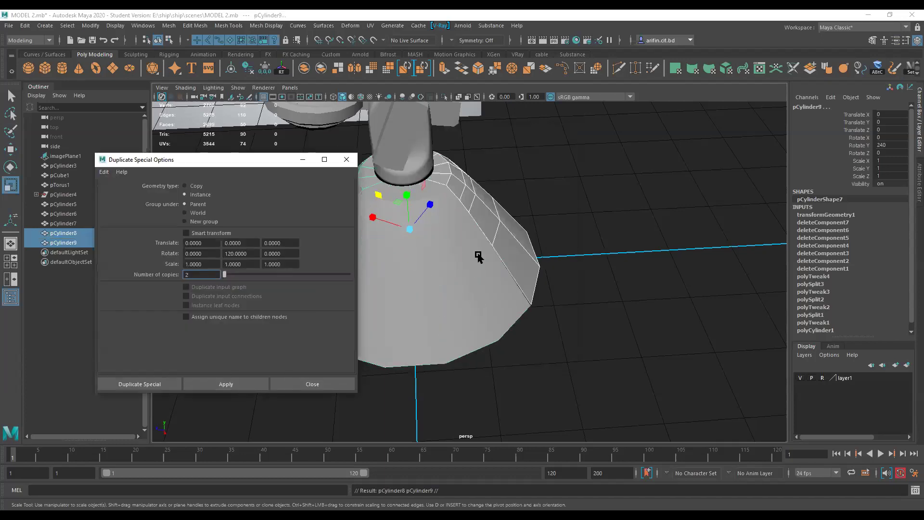
# Inspect the three instanced cone sections from several sides, selecting them to check how they meet.
pyautogui.keyDown('alt'); pyautogui.moveTo(417, 245); pyautogui.dragTo(512, 388); pyautogui.keyUp('alt')
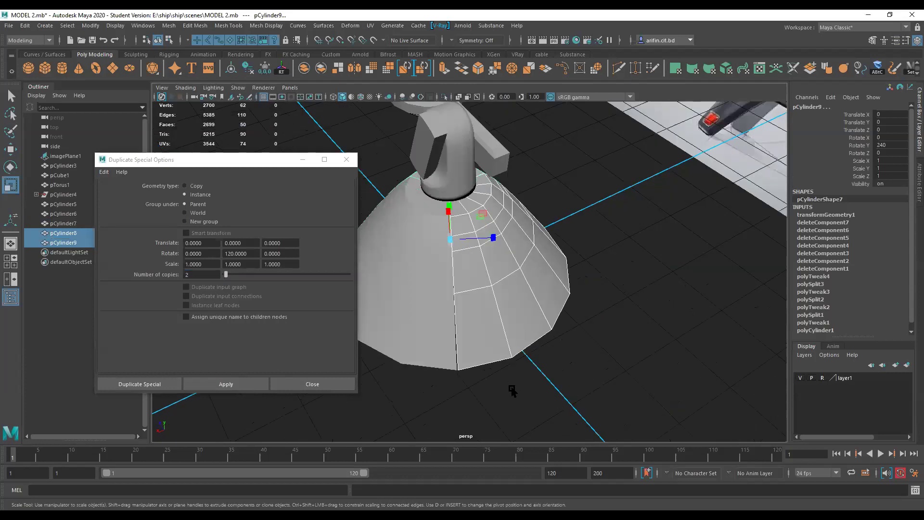
pyautogui.click(512, 388)
pyautogui.keyDown('alt'); pyautogui.moveTo(516, 287); pyautogui.dragTo(531, 337); pyautogui.keyUp('alt')
pyautogui.moveTo(525, 413); pyautogui.dragTo(451, 305)
pyautogui.keyDown('alt'); pyautogui.moveTo(473, 311); pyautogui.dragTo(445, 308); pyautogui.keyUp('alt')
pyautogui.keyDown('alt'); pyautogui.moveTo(515, 296); pyautogui.dragTo(474, 275); pyautogui.keyUp('alt')
pyautogui.keyDown('alt'); pyautogui.moveTo(502, 287); pyautogui.dragTo(541, 327, button='middle'); pyautogui.keyUp('alt')
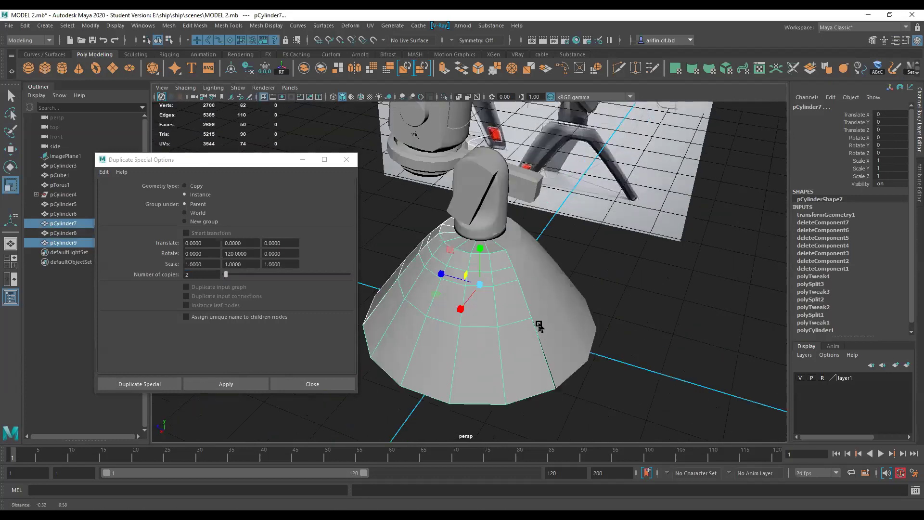
pyautogui.keyDown('alt'); pyautogui.moveTo(576, 360); pyautogui.dragTo(512, 292); pyautogui.keyUp('alt')
pyautogui.keyDown('alt'); pyautogui.moveTo(512, 292); pyautogui.dragTo(491, 280, button='right'); pyautogui.keyUp('alt')
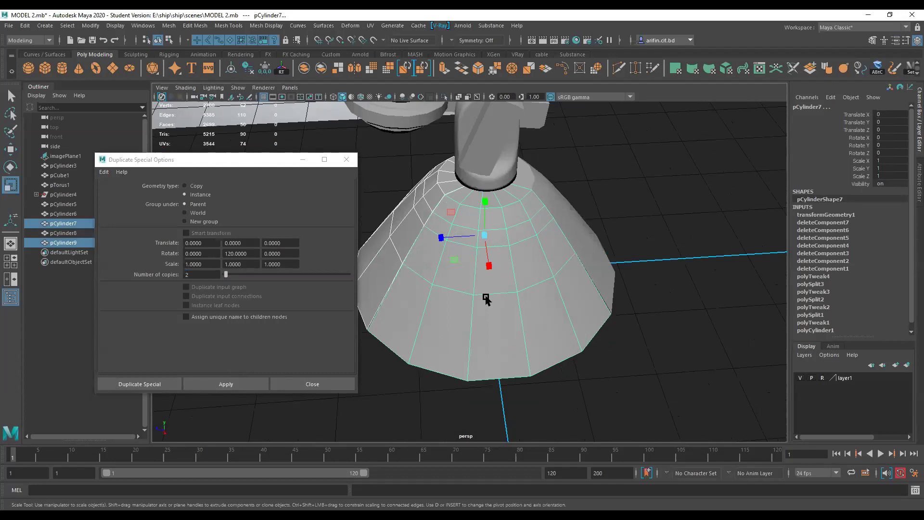
# Pull one lower-ring vertex of the front cone section outward to test the instances, and undo the move.
pyautogui.doubleClick(480, 295)
pyautogui.press('w')
pyautogui.moveTo(479, 328); pyautogui.dragTo(487, 381)
pyautogui.keyDown('alt'); pyautogui.moveTo(483, 351); pyautogui.dragTo(431, 370); pyautogui.keyUp('alt')
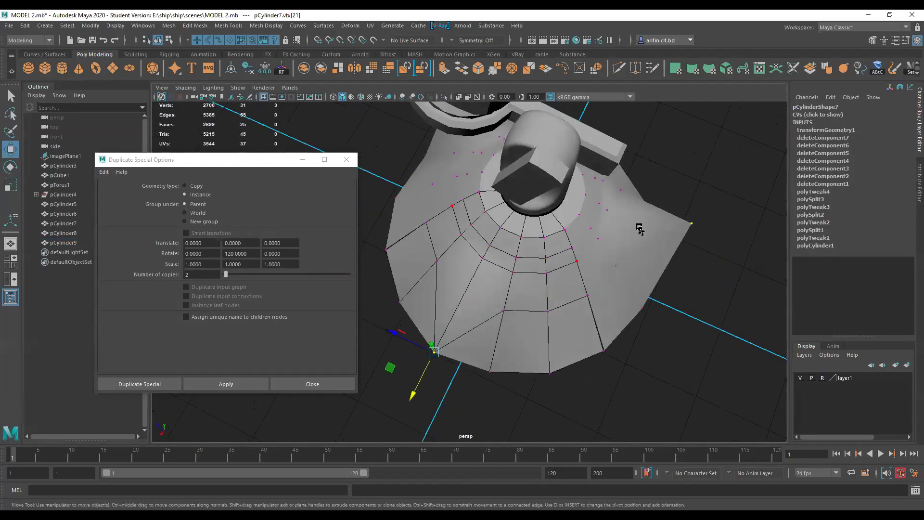
pyautogui.keyDown('alt'); pyautogui.moveTo(602, 260); pyautogui.dragTo(550, 282, button='middle'); pyautogui.keyUp('alt')
pyautogui.scroll(-4, 550, 259)
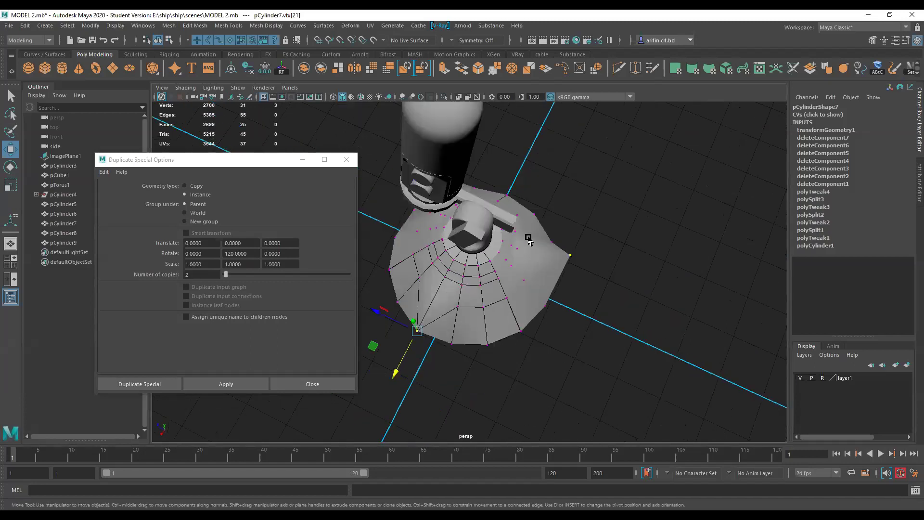
pyautogui.keyDown('alt'); pyautogui.moveTo(528, 260); pyautogui.dragTo(530, 239); pyautogui.keyUp('alt')
pyautogui.hotkey('ctrl', 'z')
# Examine the full cone under the joint and the seams between its three sections.
pyautogui.keyDown('alt'); pyautogui.moveTo(477, 320); pyautogui.dragTo(497, 327); pyautogui.keyUp('alt')
pyautogui.scroll(2, 497, 329)
pyautogui.keyDown('alt'); pyautogui.moveTo(497, 329); pyautogui.dragTo(518, 307, button='middle'); pyautogui.keyUp('alt')
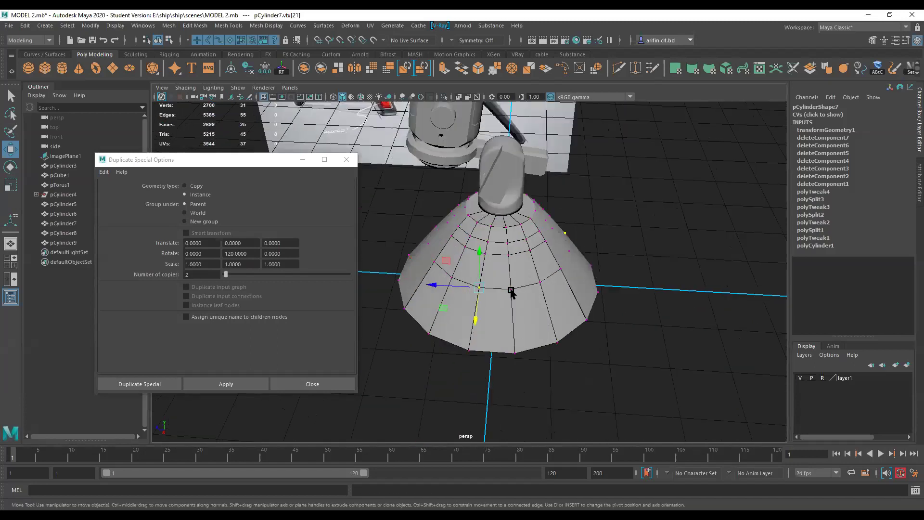
pyautogui.keyDown('alt'); pyautogui.moveTo(510, 318); pyautogui.dragTo(515, 300); pyautogui.keyUp('alt')
pyautogui.scroll(3, 505, 321)
pyautogui.keyDown('alt'); pyautogui.moveTo(510, 289); pyautogui.dragTo(507, 311, button='middle'); pyautogui.keyUp('alt')
pyautogui.keyDown('alt'); pyautogui.moveTo(535, 284); pyautogui.dragTo(600, 330); pyautogui.keyUp('alt')
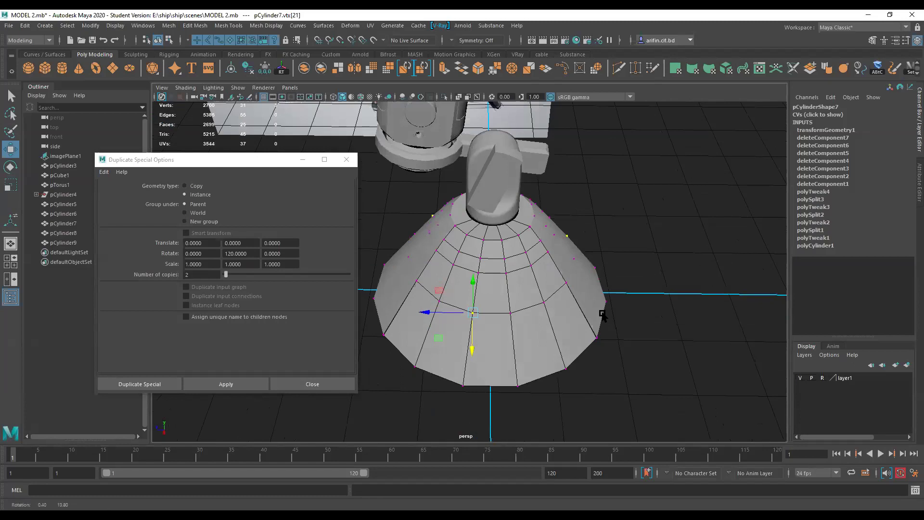
pyautogui.keyDown('alt'); pyautogui.moveTo(602, 313); pyautogui.dragTo(535, 331, button='middle'); pyautogui.keyUp('alt')
pyautogui.keyDown('alt'); pyautogui.moveTo(540, 312); pyautogui.dragTo(535, 320); pyautogui.keyUp('alt')
pyautogui.keyDown('alt'); pyautogui.moveTo(557, 318); pyautogui.dragTo(599, 313, button='middle'); pyautogui.keyUp('alt')
pyautogui.keyDown('alt'); pyautogui.moveTo(539, 320); pyautogui.dragTo(500, 251); pyautogui.keyUp('alt')
pyautogui.keyDown('alt'); pyautogui.moveTo(455, 313); pyautogui.dragTo(521, 278); pyautogui.keyUp('alt')
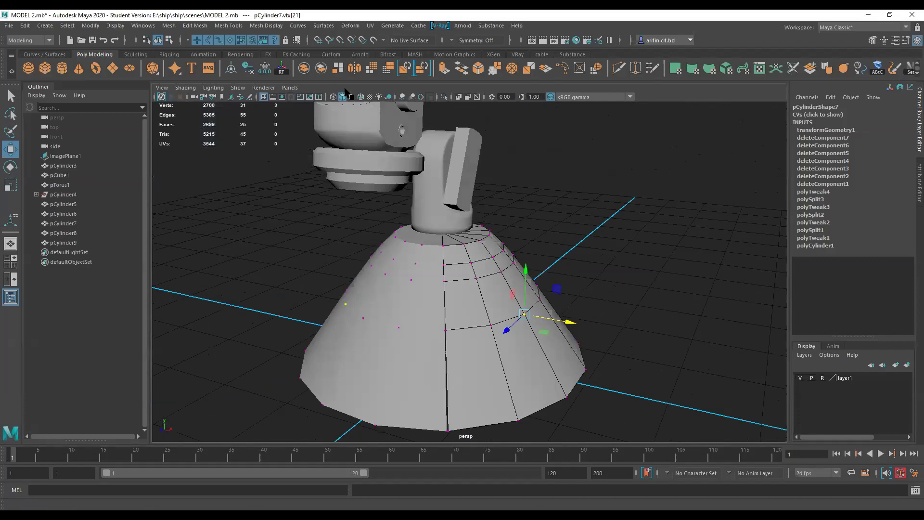
# Turn on wireframe over the shading and snap the front section's seam vertices onto the neighbouring section's points.
pyautogui.click(360, 97)
pyautogui.scroll(4, 450, 329)
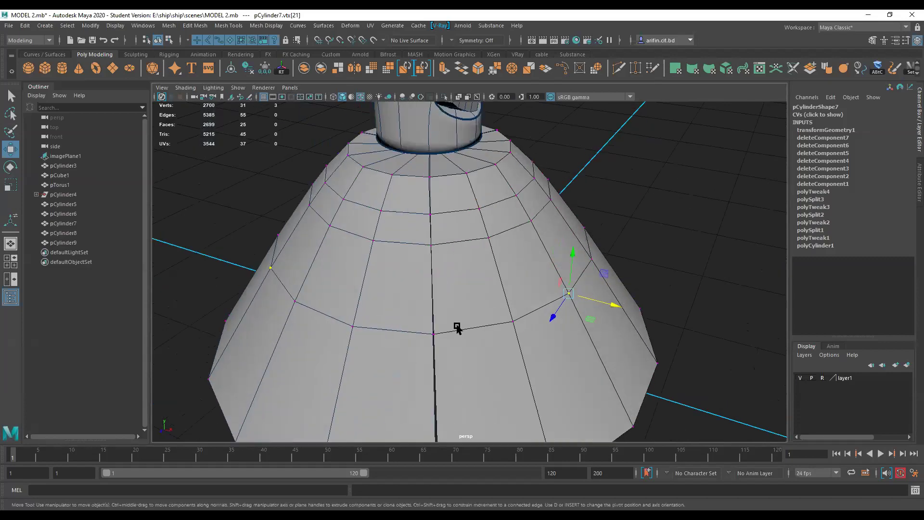
pyautogui.click(435, 337)
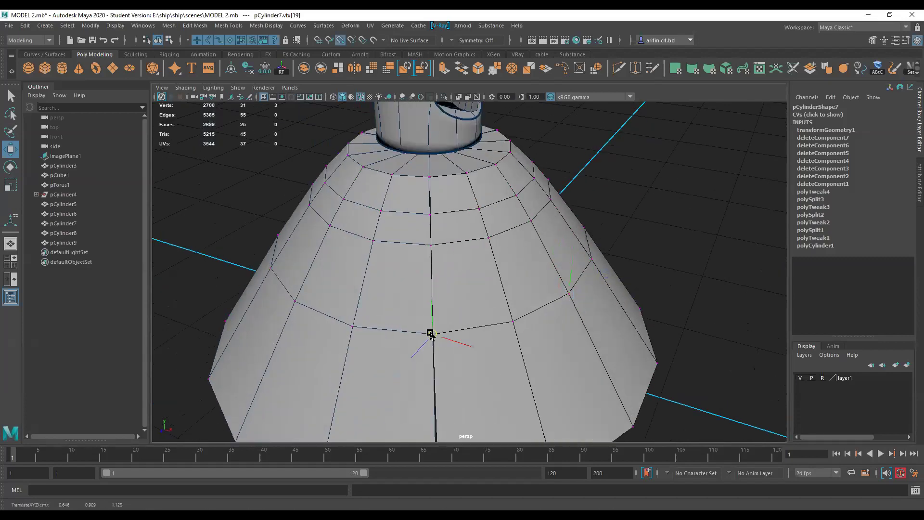
pyautogui.click(430, 214)
pyautogui.keyDown('alt'); pyautogui.moveTo(449, 276); pyautogui.dragTo(453, 166, button='middle'); pyautogui.keyUp('alt')
pyautogui.click(447, 400)
pyautogui.press('v')
pyautogui.moveTo(443, 397); pyautogui.dragTo(438, 378)
# Test Object X symmetry by selecting lower-ring vertices of the front section, and turn symmetry off.
pyautogui.keyDown('alt'); pyautogui.moveTo(455, 320); pyautogui.dragTo(397, 268, button='right'); pyautogui.keyUp('alt')
pyautogui.moveTo(397, 267)
pyautogui.keyDown('alt'); pyautogui.mouseDown()
pyautogui.moveTo(370, 265)
pyautogui.moveTo(417, 285)
pyautogui.moveTo(361, 289)
pyautogui.moveTo(406, 282)
pyautogui.mouseUp(); pyautogui.keyUp('alt')
pyautogui.keyDown('alt'); pyautogui.moveTo(375, 311); pyautogui.dragTo(398, 276); pyautogui.keyUp('alt')
pyautogui.keyDown('alt'); pyautogui.moveTo(424, 314); pyautogui.dragTo(404, 299); pyautogui.keyUp('alt')
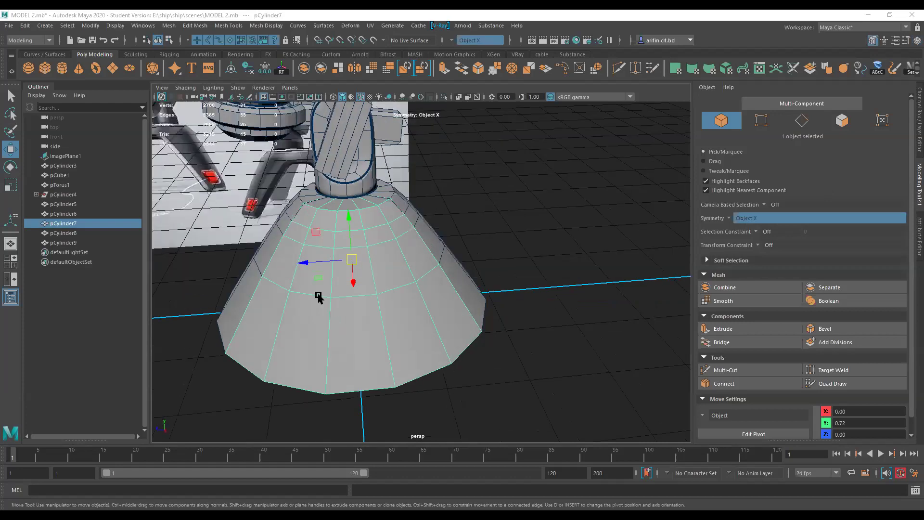
pyautogui.press('F9')
pyautogui.click(330, 298)
pyautogui.keyDown('shift'); pyautogui.click(380, 298); pyautogui.keyUp('shift')
pyautogui.keyDown('alt'); pyautogui.moveTo(340, 358); pyautogui.dragTo(338, 308); pyautogui.keyUp('alt')
pyautogui.click(340, 294)
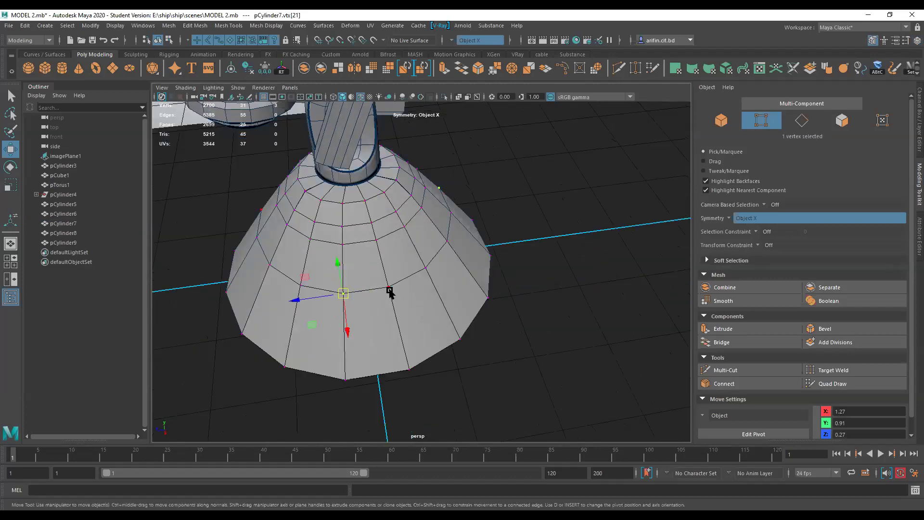
pyautogui.keyDown('alt'); pyautogui.moveTo(392, 289); pyautogui.dragTo(377, 316); pyautogui.keyUp('alt')
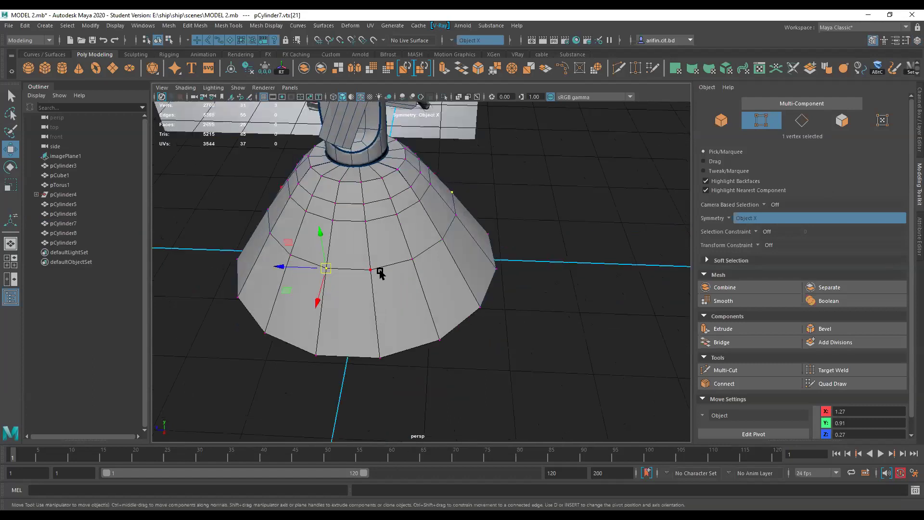
pyautogui.press('F8')
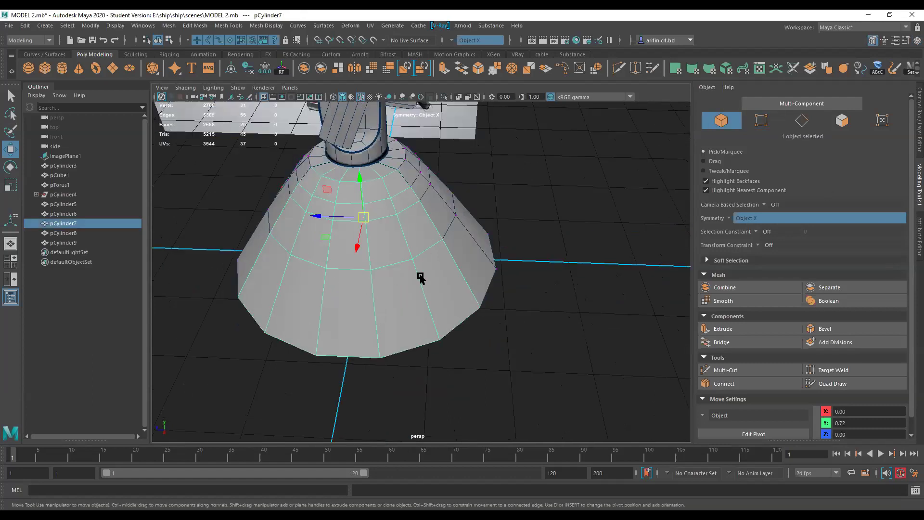
pyautogui.click(729, 219)
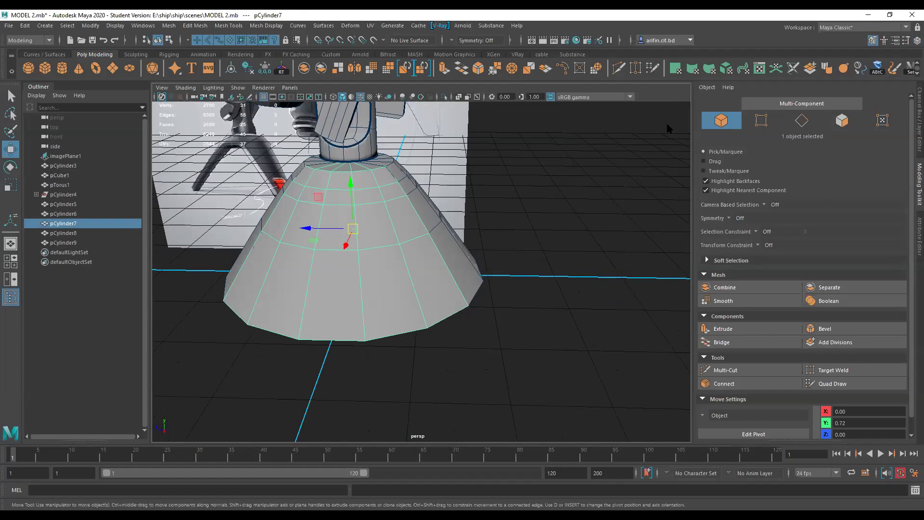
# Inspect the ring edges and lower rim of the cone against the tripod in the reference image.
pyautogui.scroll(3, 337, 234)
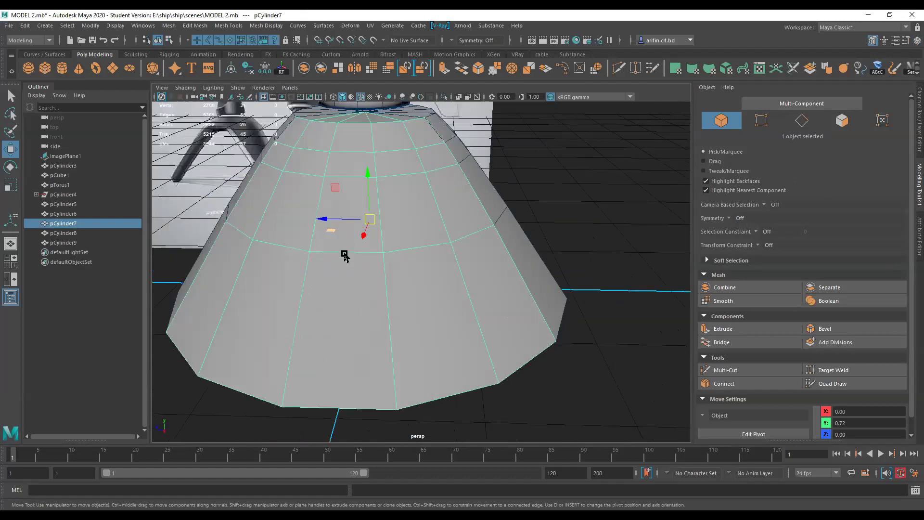
pyautogui.scroll(-3, 351, 252)
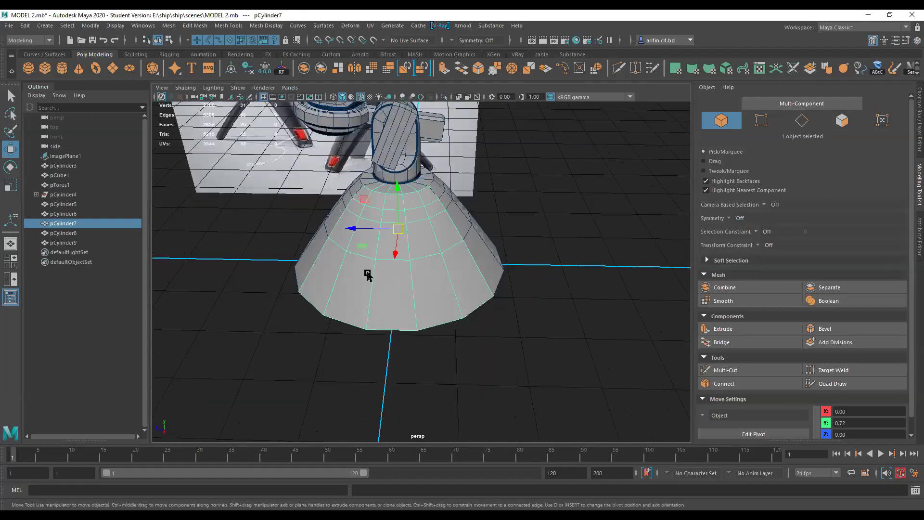
pyautogui.scroll(4, 375, 279)
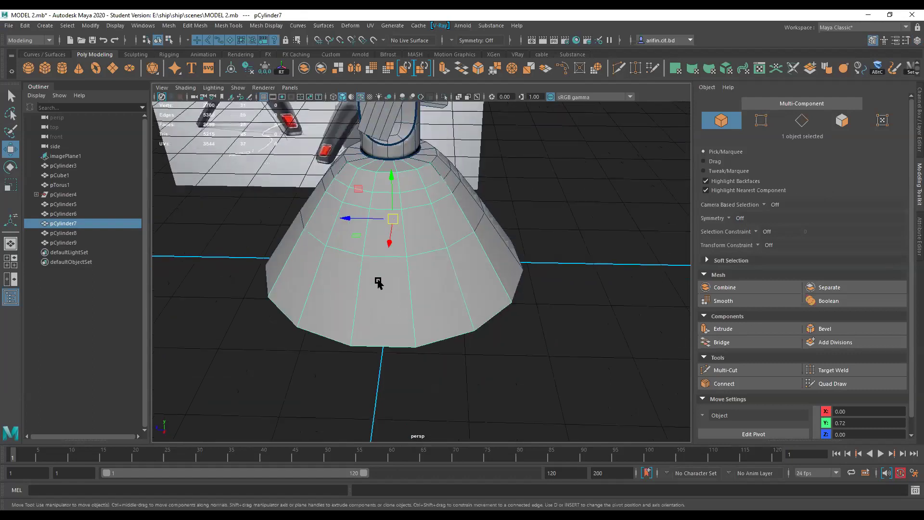
pyautogui.moveTo(390, 285)
pyautogui.keyDown('alt'); pyautogui.mouseDown()
pyautogui.moveTo(398, 310)
pyautogui.moveTo(387, 290)
pyautogui.moveTo(395, 288)
pyautogui.mouseUp(); pyautogui.keyUp('alt')
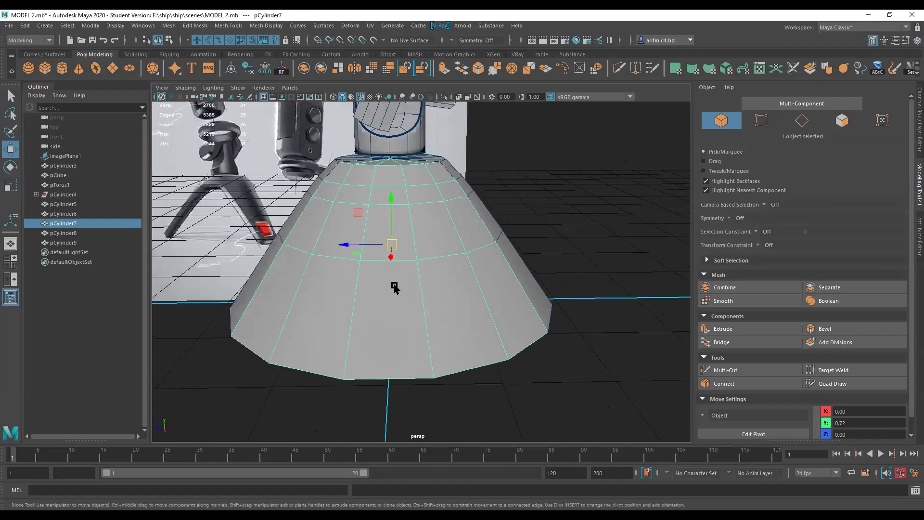
pyautogui.keyDown('alt'); pyautogui.moveTo(306, 333); pyautogui.dragTo(290, 298); pyautogui.keyUp('alt')
pyautogui.keyDown('alt'); pyautogui.moveTo(317, 334); pyautogui.dragTo(318, 342, button='middle'); pyautogui.keyUp('alt')
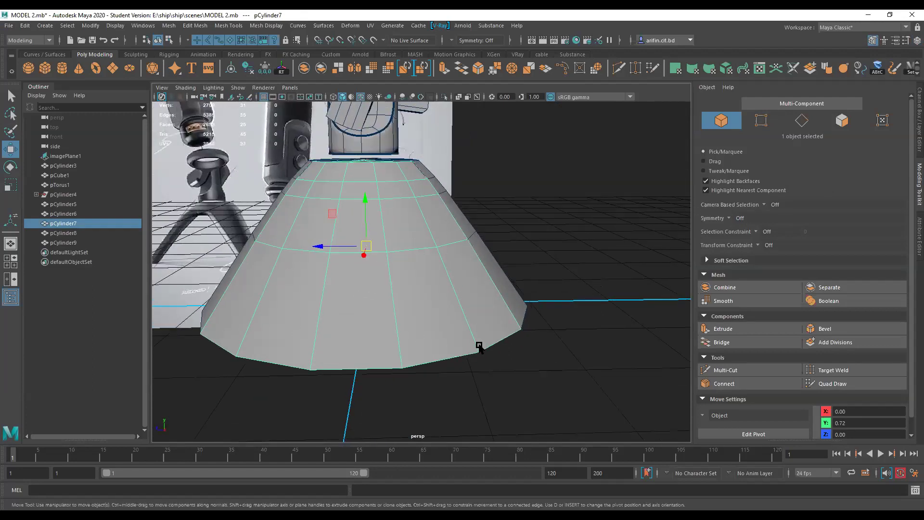
pyautogui.keyDown('alt'); pyautogui.moveTo(480, 347); pyautogui.dragTo(362, 194); pyautogui.keyUp('alt')
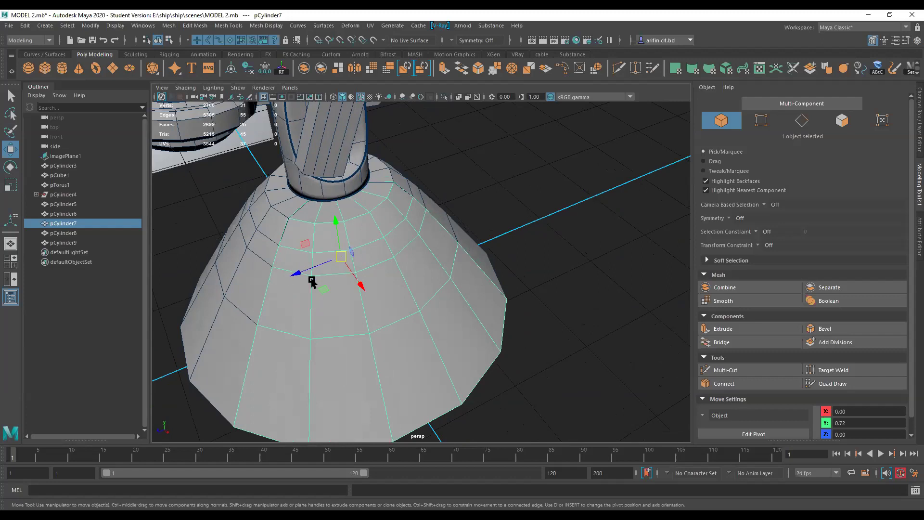
pyautogui.click(620, 67)
pyautogui.keyDown('alt'); pyautogui.moveTo(356, 268); pyautogui.dragTo(378, 285, button='middle'); pyautogui.keyUp('alt')
pyautogui.moveTo(371, 278)
pyautogui.keyDown('alt'); pyautogui.mouseDown()
pyautogui.moveTo(382, 284)
pyautogui.moveTo(370, 268)
pyautogui.moveTo(378, 284)
pyautogui.moveTo(370, 285)
pyautogui.moveTo(372, 272)
pyautogui.mouseUp(); pyautogui.keyUp('alt')
pyautogui.scroll(3, 376, 274)
pyautogui.keyDown('alt'); pyautogui.moveTo(378, 275); pyautogui.dragTo(383, 285, button='middle'); pyautogui.keyUp('alt')
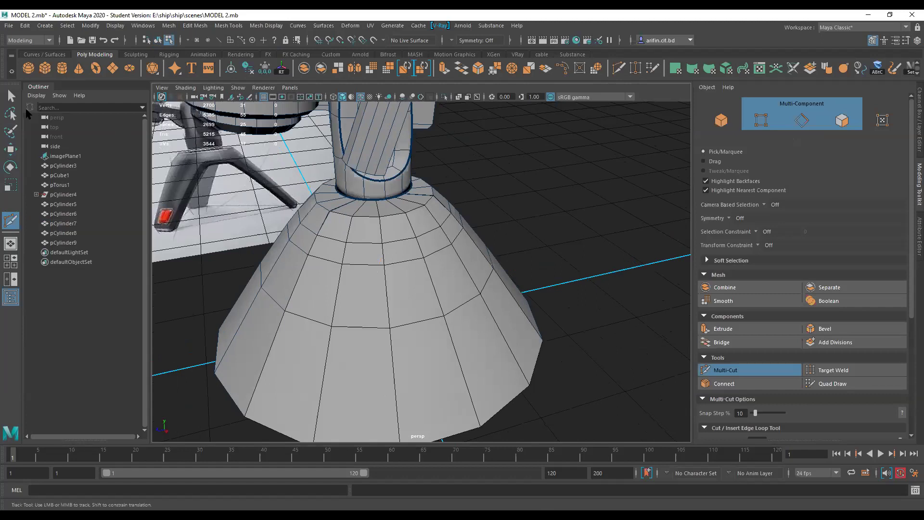
pyautogui.click(11, 97)
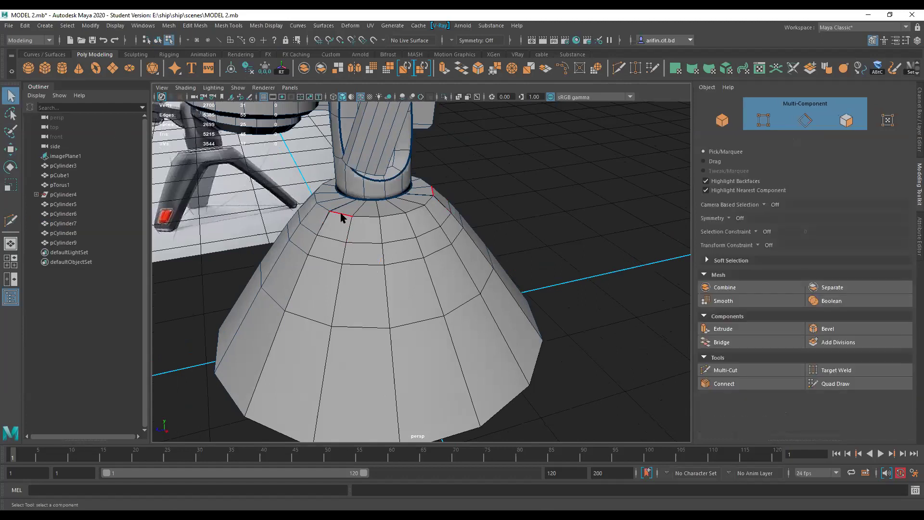
# Select the loop of five edges around the top of the front cone section.
pyautogui.press('F8')
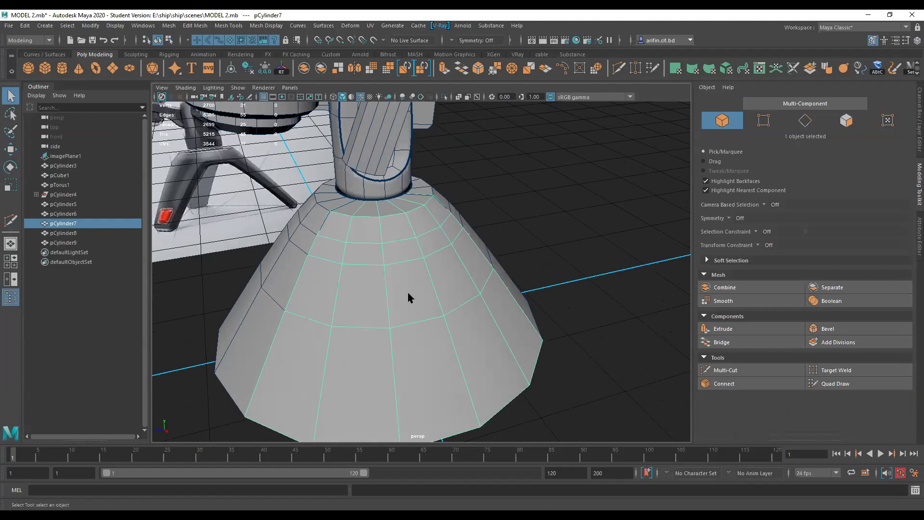
pyautogui.keyDown('alt'); pyautogui.moveTo(389, 258); pyautogui.dragTo(365, 248); pyautogui.keyUp('alt')
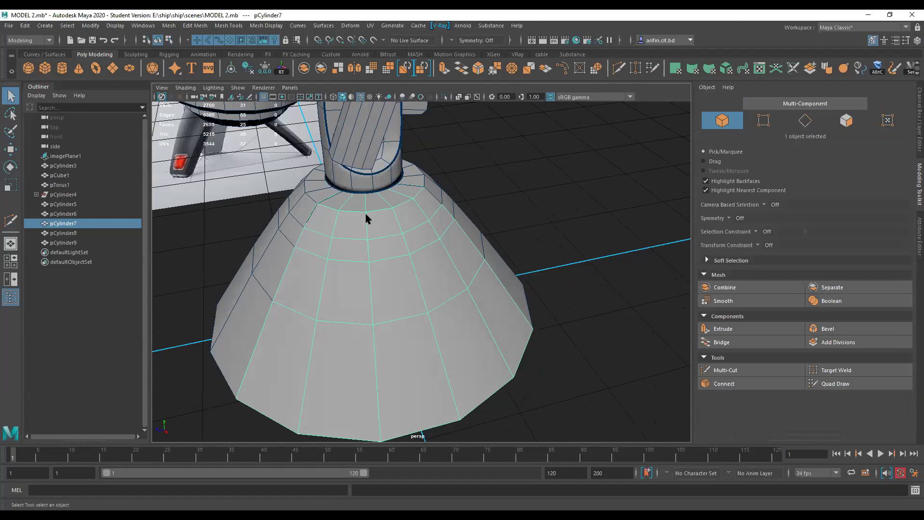
pyautogui.press('F10')
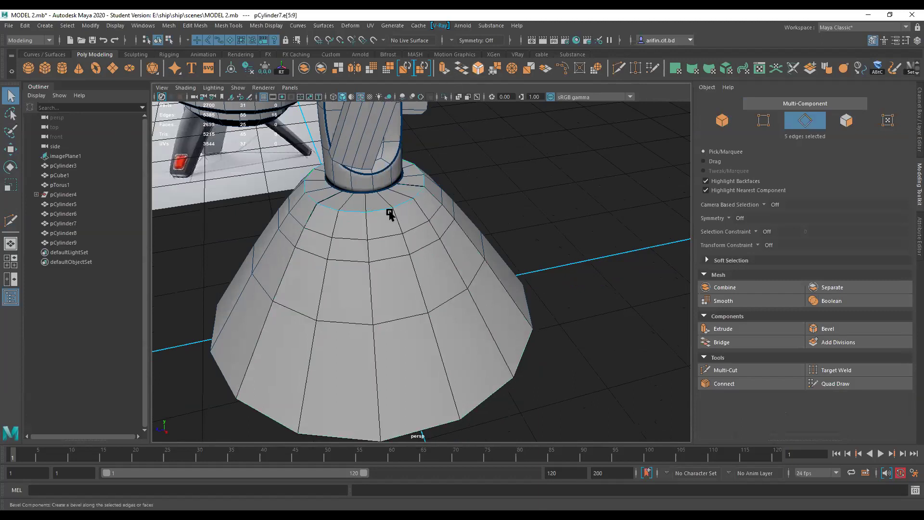
# Try bevelling the selected top edge loop with a fraction of 0.01, and undo the bevel.
pyautogui.hotkey('ctrl', 'b')
pyautogui.moveTo(590, 241); pyautogui.dragTo(570, 166)
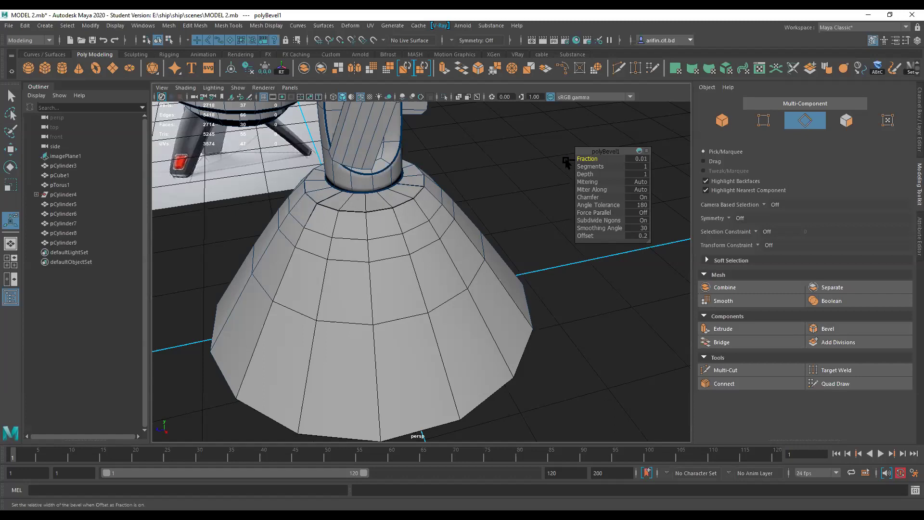
pyautogui.hotkey('ctrl', 'z')
pyautogui.hotkey('ctrl', 'z')
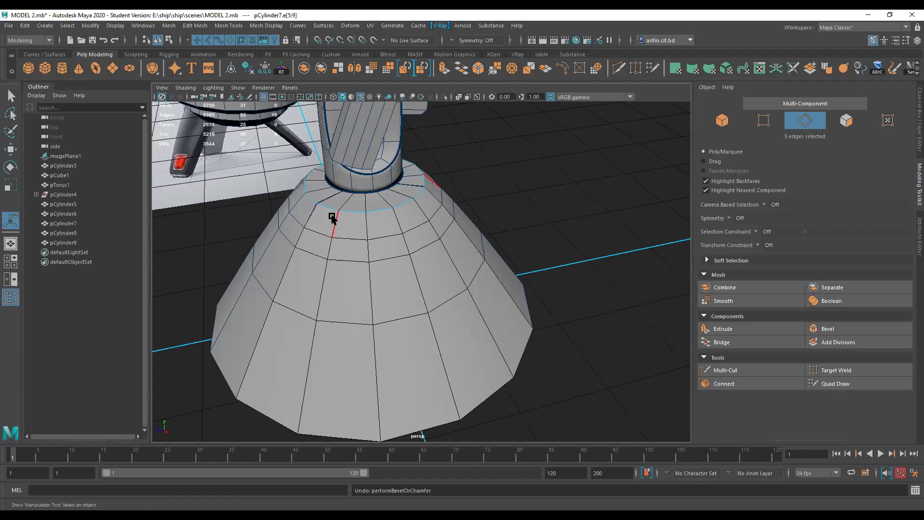
# Crease the selected top edge loop and smooth the front cone section with 1 division.
pyautogui.click(841, 73)
pyautogui.moveTo(375, 188); pyautogui.dragTo(410, 191, button='middle')
pyautogui.moveTo(376, 226); pyautogui.dragTo(395, 207, button='right')
pyautogui.click(374, 233)
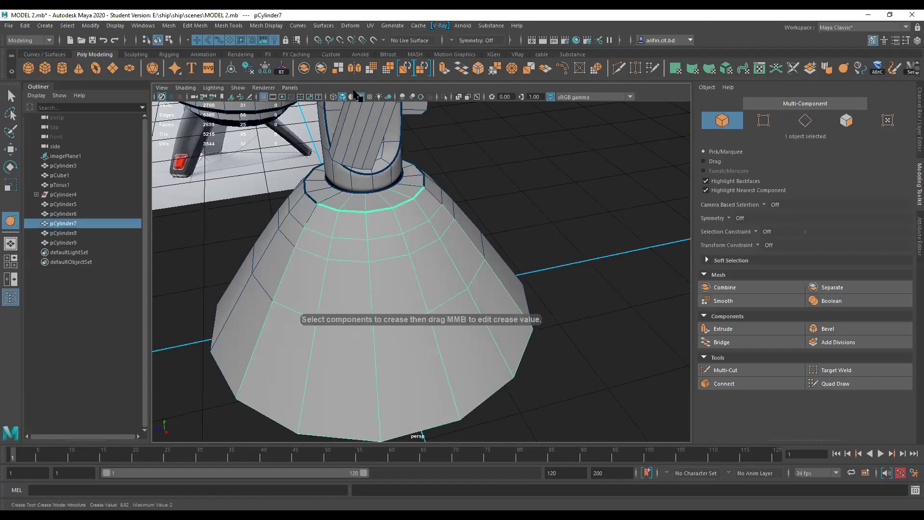
pyautogui.click(372, 69)
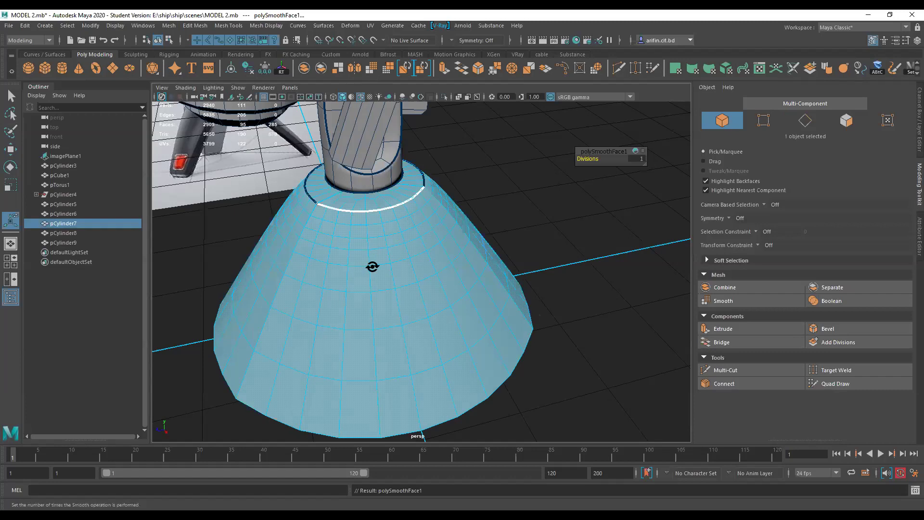
# Delete the extra horizontal edge loop from the lower part of the smoothed front cone section.
pyautogui.keyDown('alt'); pyautogui.moveTo(373, 267); pyautogui.dragTo(336, 239); pyautogui.keyUp('alt')
pyautogui.keyDown('alt'); pyautogui.moveTo(363, 255); pyautogui.dragTo(340, 270, button='right'); pyautogui.keyUp('alt')
pyautogui.keyDown('alt'); pyautogui.moveTo(342, 256); pyautogui.dragTo(340, 262); pyautogui.keyUp('alt')
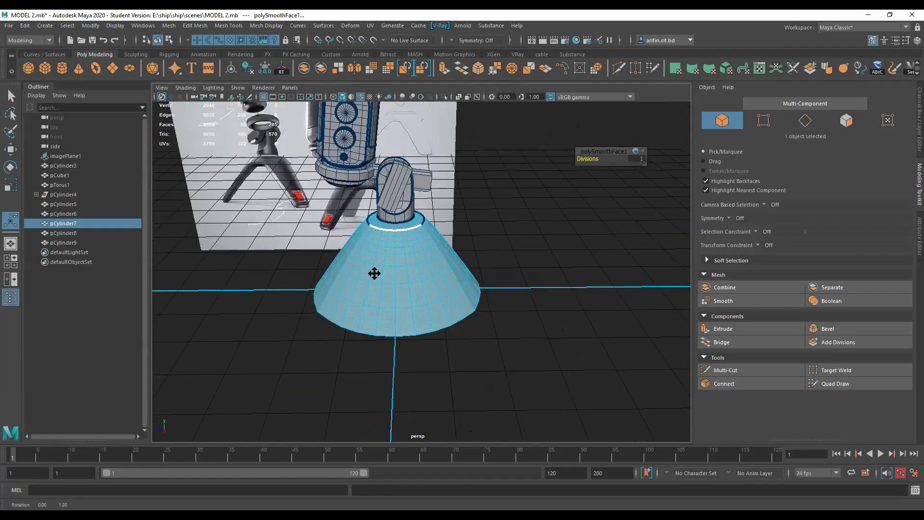
pyautogui.keyDown('alt'); pyautogui.moveTo(374, 274); pyautogui.dragTo(365, 275, button='middle'); pyautogui.keyUp('alt')
pyautogui.keyDown('alt'); pyautogui.moveTo(364, 275); pyautogui.dragTo(357, 283); pyautogui.keyUp('alt')
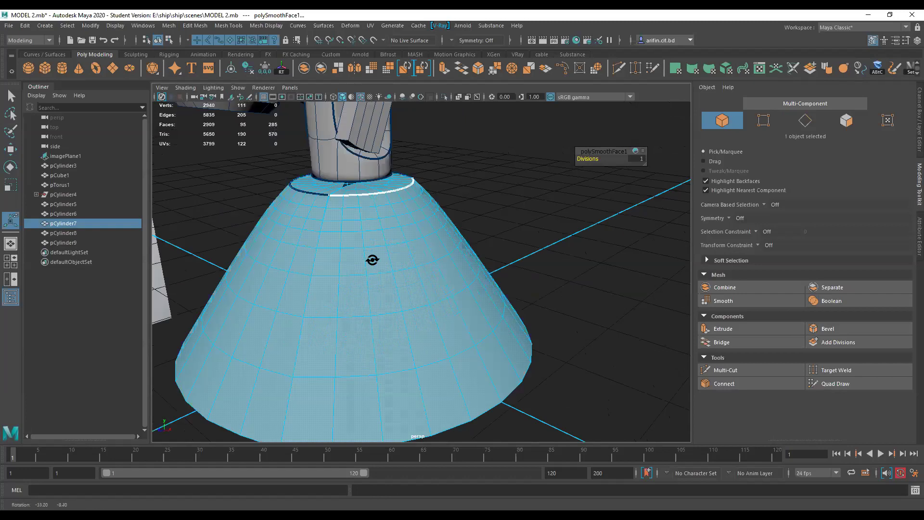
pyautogui.keyDown('alt'); pyautogui.moveTo(365, 274); pyautogui.dragTo(352, 262); pyautogui.keyUp('alt')
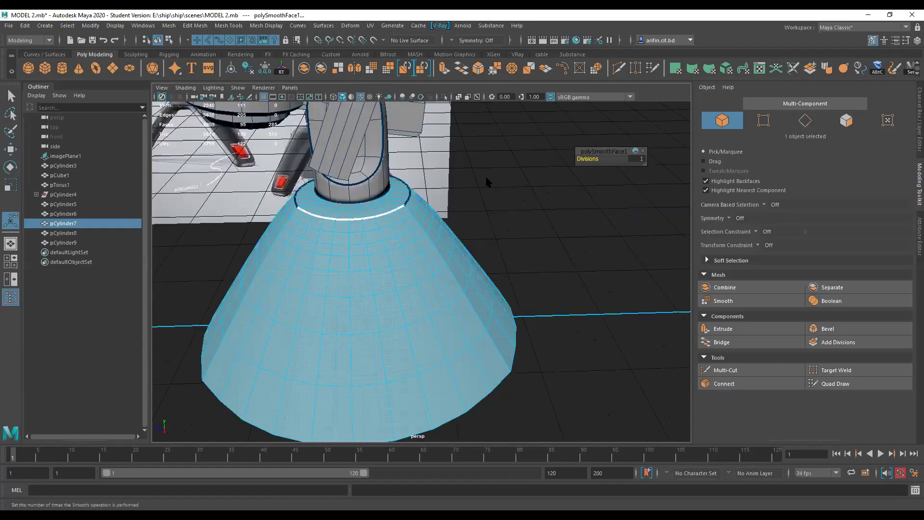
pyautogui.press('q')
pyautogui.moveTo(360, 225)
pyautogui.keyDown('alt'); pyautogui.mouseDown()
pyautogui.moveTo(371, 232)
pyautogui.moveTo(349, 238)
pyautogui.moveTo(356, 227)
pyautogui.mouseUp(); pyautogui.keyUp('alt')
pyautogui.moveTo(356, 226); pyautogui.dragTo(356, 221, button='right')
pyautogui.keyDown('alt'); pyautogui.moveTo(356, 222); pyautogui.dragTo(319, 269); pyautogui.keyUp('alt')
pyautogui.doubleClick(332, 207)
pyautogui.doubleClick(317, 268)
pyautogui.hotkey('ctrl', 'Delete')
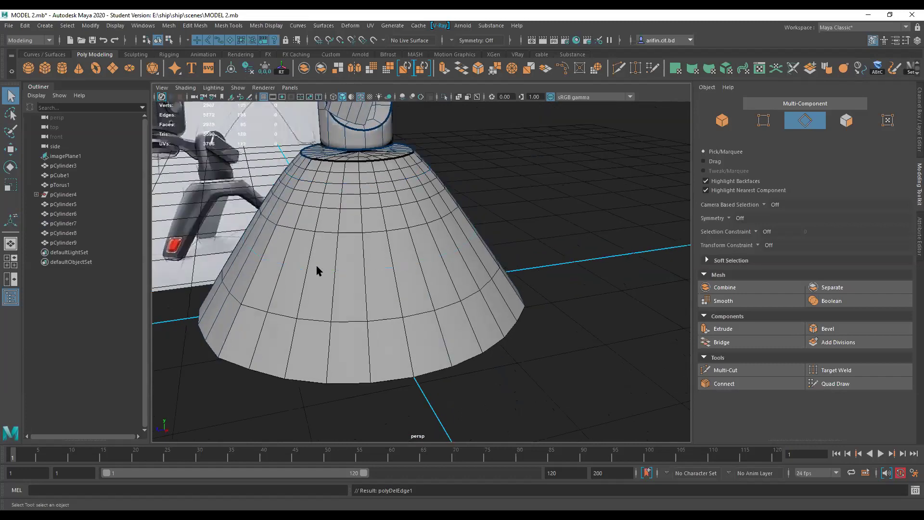
# Delete two more surplus horizontal edge loops from the upper part of the front cone section.
pyautogui.keyDown('alt'); pyautogui.moveTo(317, 270); pyautogui.dragTo(315, 209); pyautogui.keyUp('alt')
pyautogui.doubleClick(319, 188)
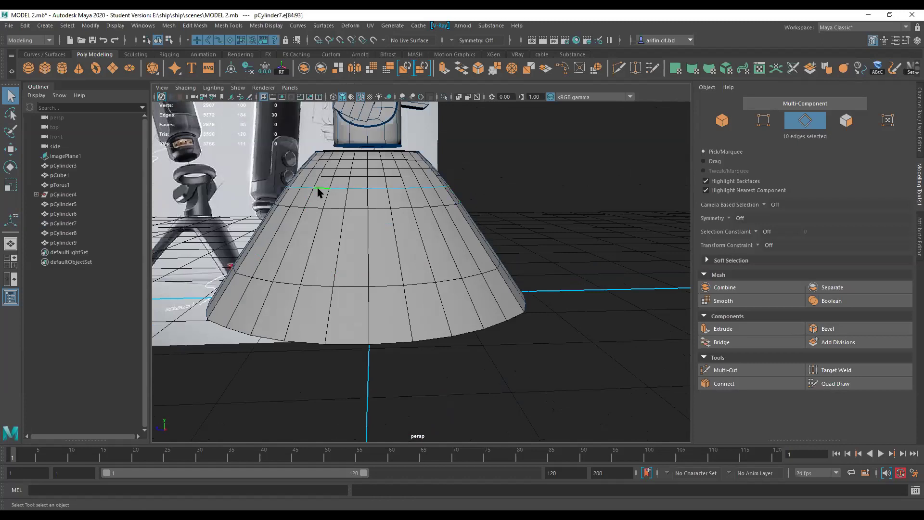
pyautogui.hotkey('ctrl', 'Delete')
pyautogui.doubleClick(334, 169)
pyautogui.hotkey('ctrl', 'Delete')
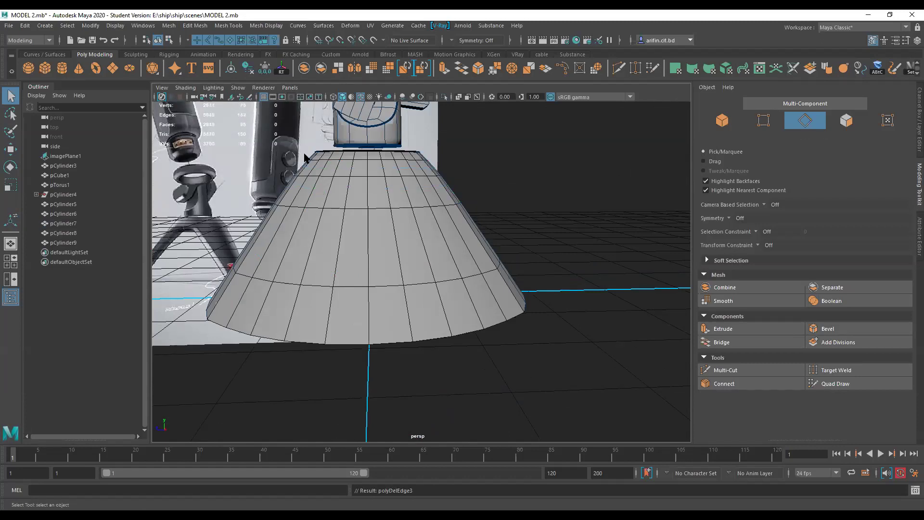
# Examine the remaining edge rings of the cone and its joint with the neck above.
pyautogui.keyDown('alt'); pyautogui.moveTo(306, 156); pyautogui.dragTo(334, 193); pyautogui.keyUp('alt')
pyautogui.keyDown('alt'); pyautogui.moveTo(336, 172); pyautogui.dragTo(363, 214, button='right'); pyautogui.keyUp('alt')
pyautogui.keyDown('alt'); pyautogui.moveTo(363, 215); pyautogui.dragTo(389, 228, button='middle'); pyautogui.keyUp('alt')
pyautogui.keyDown('alt'); pyautogui.moveTo(389, 228); pyautogui.dragTo(358, 211, button='right'); pyautogui.keyUp('alt')
pyautogui.keyDown('alt'); pyautogui.moveTo(358, 211); pyautogui.dragTo(359, 234); pyautogui.keyUp('alt')
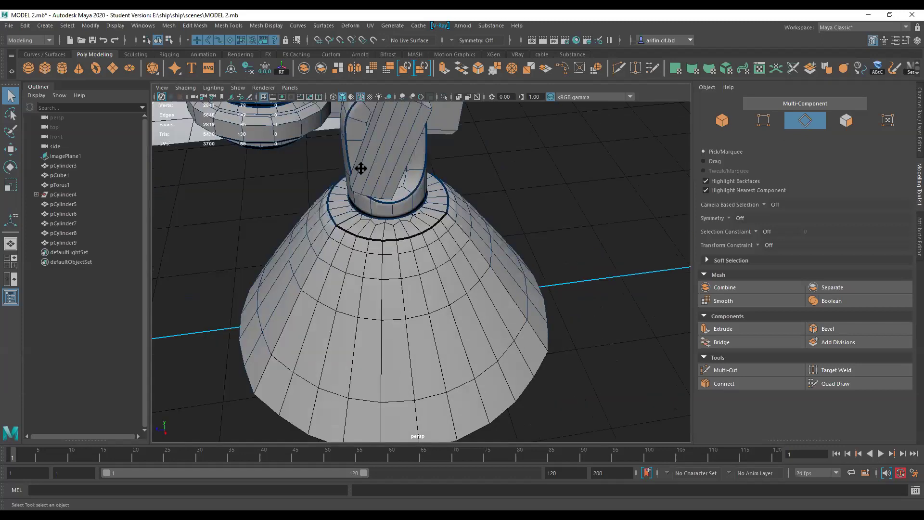
pyautogui.keyDown('alt'); pyautogui.moveTo(362, 168); pyautogui.dragTo(361, 186); pyautogui.keyUp('alt')
pyautogui.keyDown('alt'); pyautogui.moveTo(361, 186); pyautogui.dragTo(352, 222, button='right'); pyautogui.keyUp('alt')
pyautogui.keyDown('alt'); pyautogui.moveTo(352, 222); pyautogui.dragTo(342, 209, button='middle'); pyautogui.keyUp('alt')
pyautogui.keyDown('alt'); pyautogui.moveTo(343, 209); pyautogui.dragTo(339, 203); pyautogui.keyUp('alt')
pyautogui.keyDown('alt'); pyautogui.moveTo(339, 202); pyautogui.dragTo(333, 198, button='middle'); pyautogui.keyUp('alt')
pyautogui.keyDown('alt'); pyautogui.moveTo(341, 206); pyautogui.dragTo(340, 204); pyautogui.keyUp('alt')
pyautogui.keyDown('alt'); pyautogui.moveTo(343, 204); pyautogui.dragTo(348, 208, button='middle'); pyautogui.keyUp('alt')
pyautogui.keyDown('alt'); pyautogui.moveTo(344, 202); pyautogui.dragTo(349, 204); pyautogui.keyUp('alt')
# Select adjacent faces in the upper ring of the front cone section, beside the leg area.
pyautogui.click(620, 68)
pyautogui.keyDown('alt'); pyautogui.moveTo(386, 293); pyautogui.dragTo(333, 404); pyautogui.keyUp('alt')
pyautogui.scroll(-3, 339, 370)
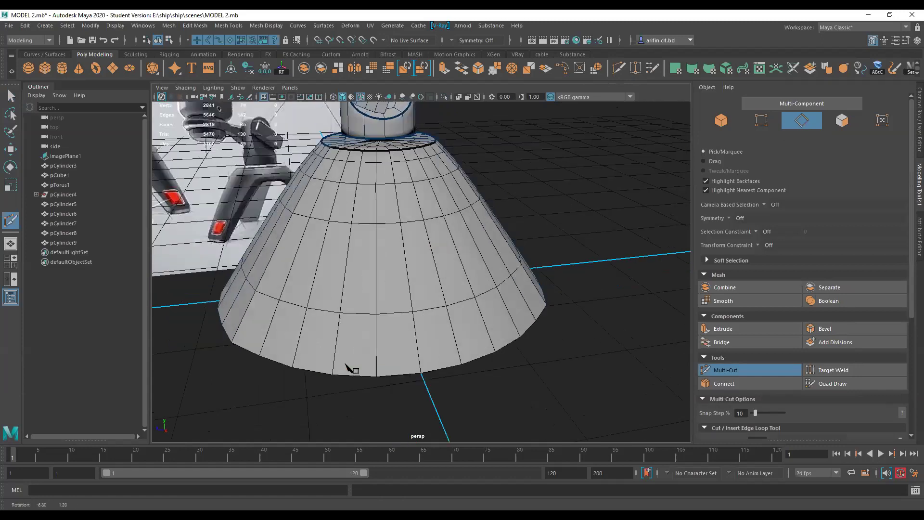
pyautogui.keyDown('alt'); pyautogui.moveTo(358, 359); pyautogui.dragTo(347, 320); pyautogui.keyUp('alt')
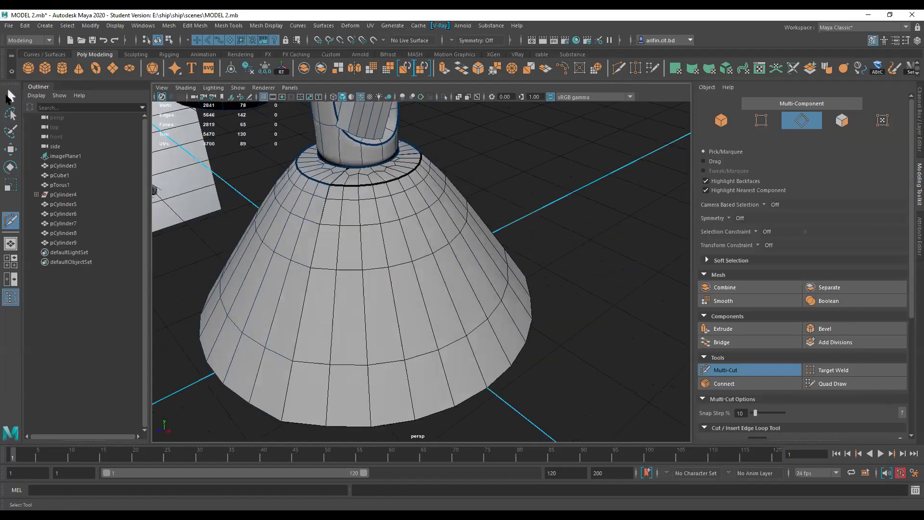
pyautogui.click(12, 98)
pyautogui.keyDown('alt'); pyautogui.moveTo(341, 237); pyautogui.dragTo(336, 260); pyautogui.keyUp('alt')
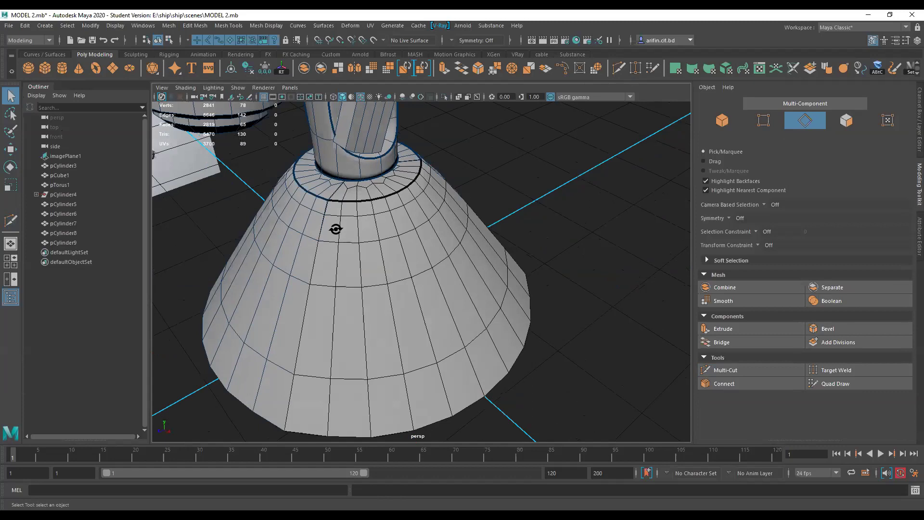
pyautogui.keyDown('alt'); pyautogui.moveTo(337, 227); pyautogui.dragTo(326, 227); pyautogui.keyUp('alt')
pyautogui.keyDown('alt'); pyautogui.moveTo(407, 207); pyautogui.dragTo(402, 213); pyautogui.keyUp('alt')
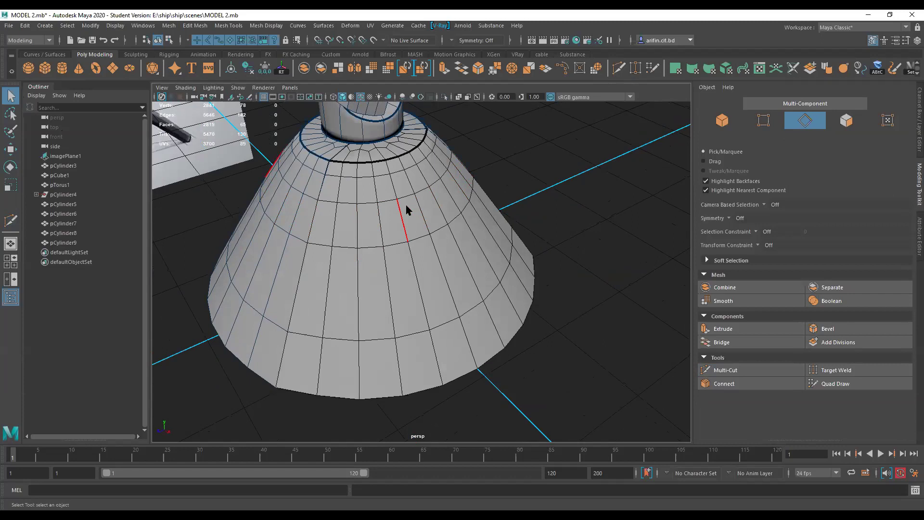
pyautogui.hotkey('ctrl', 's')
pyautogui.hotkey('ctrl', 'z')
pyautogui.keyDown('alt'); pyautogui.moveTo(414, 234); pyautogui.dragTo(409, 208); pyautogui.keyUp('alt')
pyautogui.keyDown('shift'); pyautogui.click(426, 211); pyautogui.keyUp('shift')
pyautogui.keyDown('shift'); pyautogui.click(445, 203); pyautogui.keyUp('shift')
pyautogui.keyDown('shift'); pyautogui.click(462, 195); pyautogui.keyUp('shift')
# Use Multi-Cut to cut a slanted edge from the cone's upper ring down to a vertex on the lower rim.
pyautogui.click(619, 68)
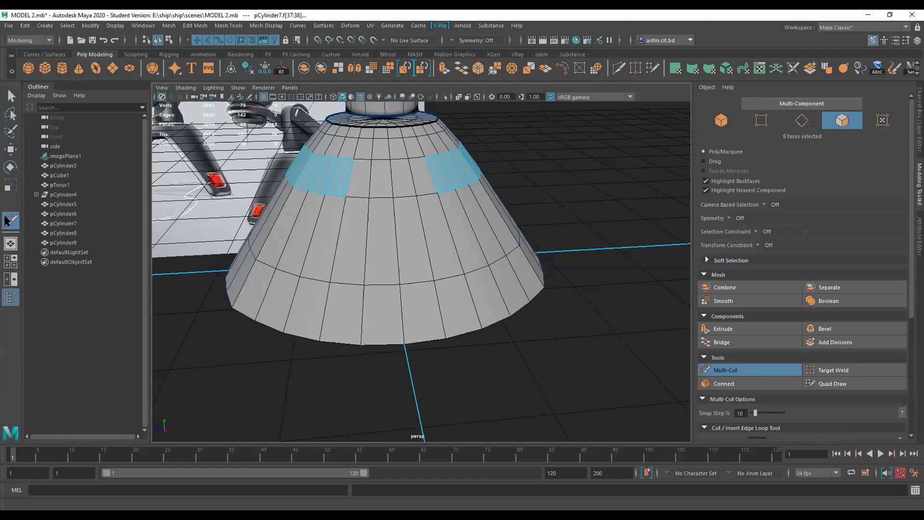
pyautogui.click(337, 157)
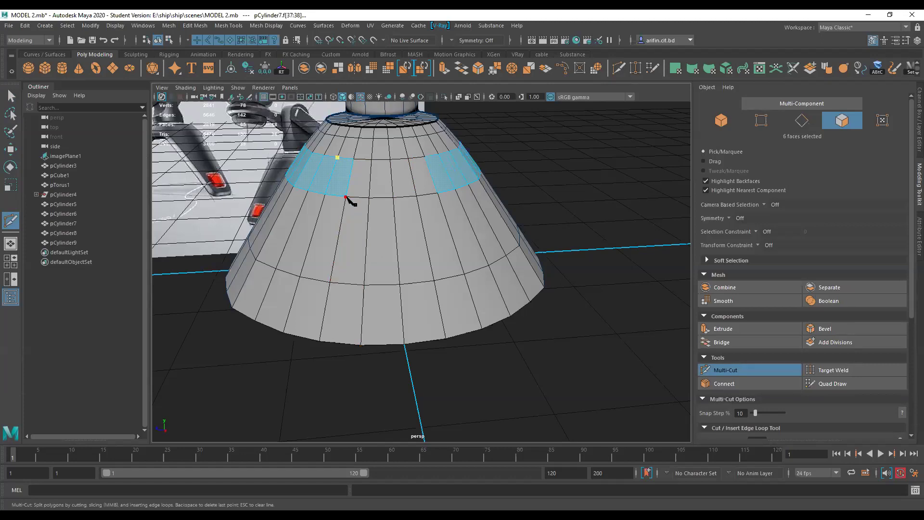
pyautogui.click(362, 344)
pyautogui.press('Return')
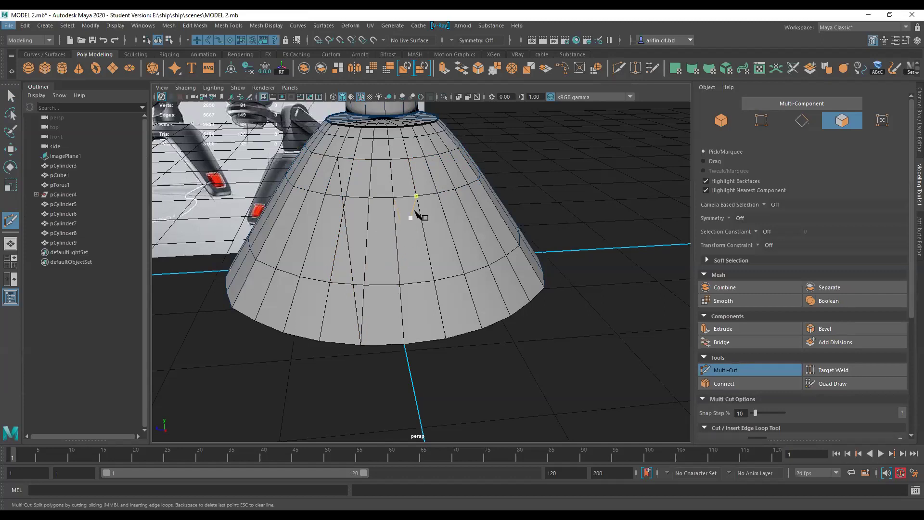
# Use Multi-Cut to cut a matching slanted edge on the other side of the leg, from the upper ring to the lower rim.
pyautogui.keyDown('alt'); pyautogui.moveTo(437, 236); pyautogui.dragTo(387, 245, button='middle'); pyautogui.keyUp('alt')
pyautogui.moveTo(392, 249)
pyautogui.keyDown('alt'); pyautogui.mouseDown()
pyautogui.moveTo(384, 258)
pyautogui.moveTo(392, 265)
pyautogui.mouseUp(); pyautogui.keyUp('alt')
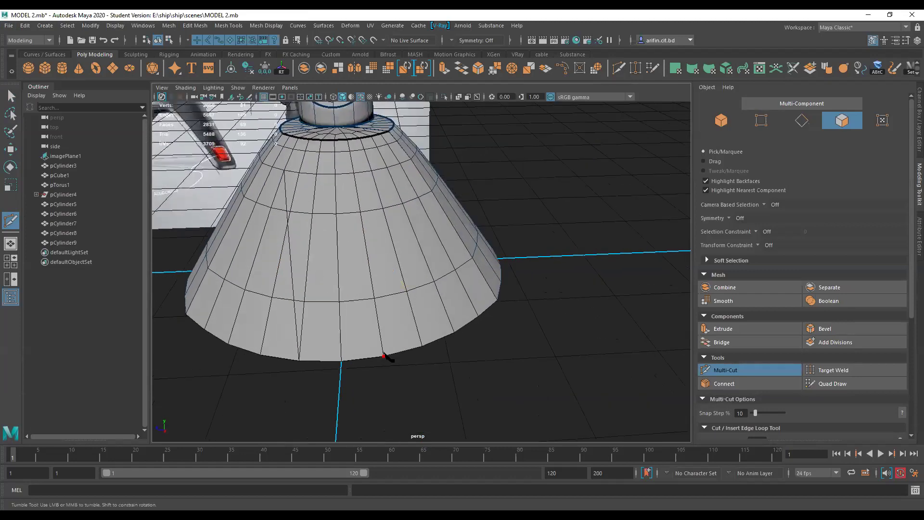
pyautogui.keyDown('alt'); pyautogui.moveTo(384, 209); pyautogui.dragTo(396, 206); pyautogui.keyUp('alt')
pyautogui.keyDown('alt'); pyautogui.moveTo(398, 207); pyautogui.dragTo(402, 199, button='middle'); pyautogui.keyUp('alt')
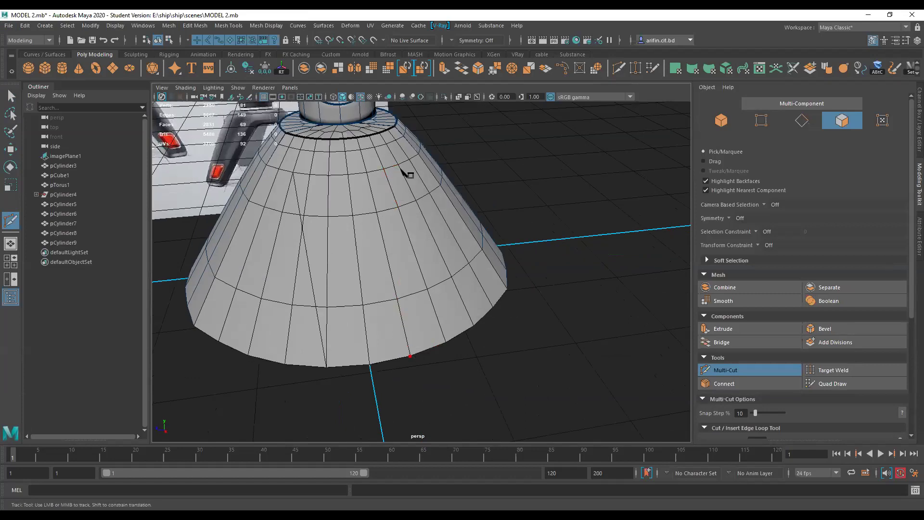
pyautogui.keyDown('alt'); pyautogui.moveTo(404, 172); pyautogui.dragTo(397, 164); pyautogui.keyUp('alt')
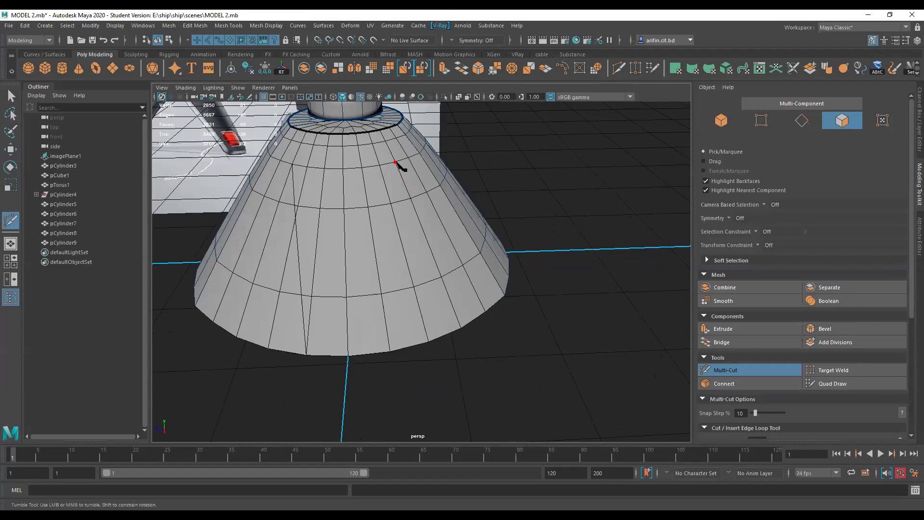
pyautogui.click(396, 162)
pyautogui.click(390, 352)
pyautogui.keyDown('alt'); pyautogui.moveTo(388, 330); pyautogui.dragTo(359, 315); pyautogui.keyUp('alt')
pyautogui.keyDown('alt'); pyautogui.moveTo(453, 309); pyautogui.dragTo(444, 284); pyautogui.keyUp('alt')
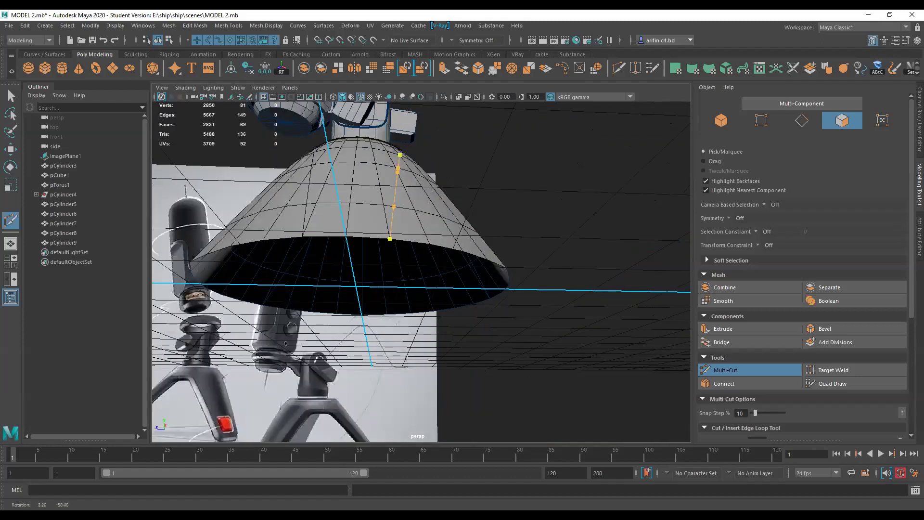
pyautogui.rightClick(367, 212)
# Compare the cut cone with the tripod legs in the reference image from several sides.
pyautogui.keyDown('alt'); pyautogui.moveTo(367, 212); pyautogui.dragTo(367, 270); pyautogui.keyUp('alt')
pyautogui.keyDown('alt'); pyautogui.moveTo(291, 271); pyautogui.dragTo(320, 265); pyautogui.keyUp('alt')
pyautogui.scroll(-2, 320, 265)
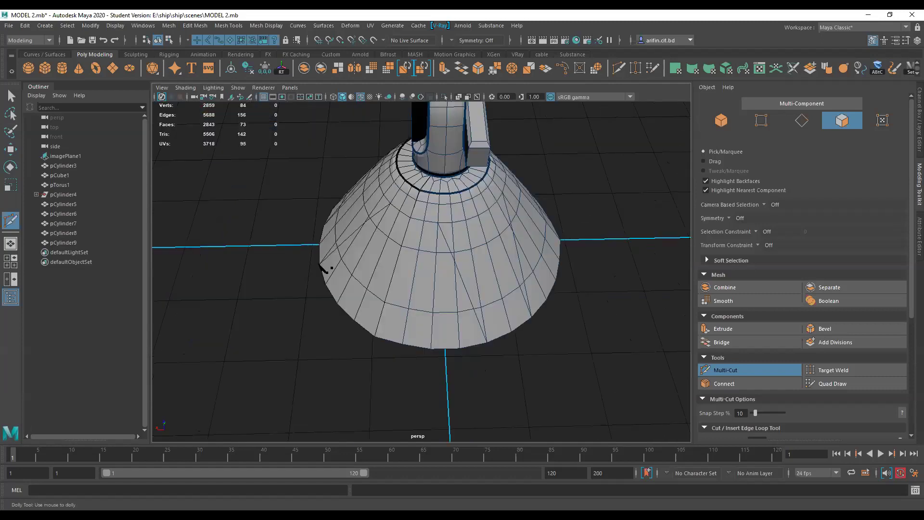
pyautogui.keyDown('alt'); pyautogui.moveTo(322, 267); pyautogui.dragTo(273, 224, button='middle'); pyautogui.keyUp('alt')
pyautogui.keyDown('alt'); pyautogui.moveTo(277, 284); pyautogui.dragTo(325, 263); pyautogui.keyUp('alt')
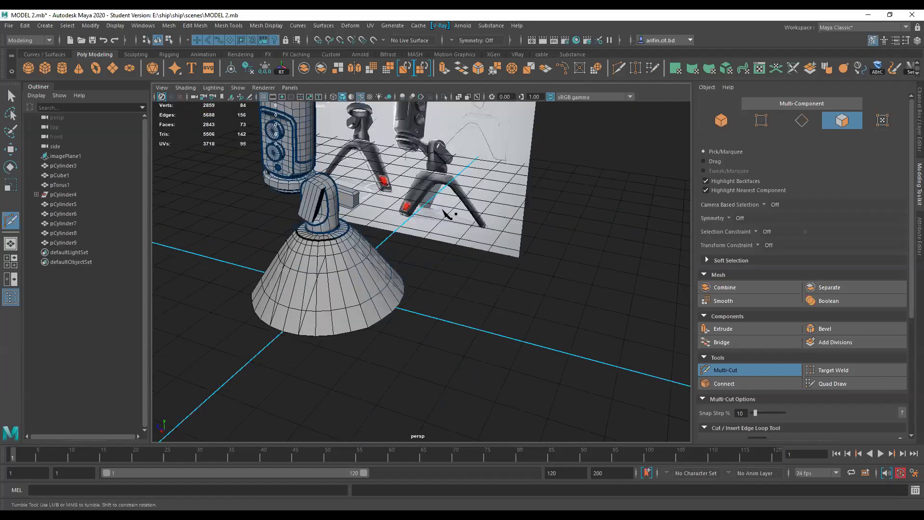
pyautogui.keyDown('alt'); pyautogui.moveTo(375, 221); pyautogui.dragTo(426, 219); pyautogui.keyUp('alt')
pyautogui.scroll(5, 412, 265)
pyautogui.keyDown('alt'); pyautogui.moveTo(412, 265); pyautogui.dragTo(378, 239, button='middle'); pyautogui.keyUp('alt')
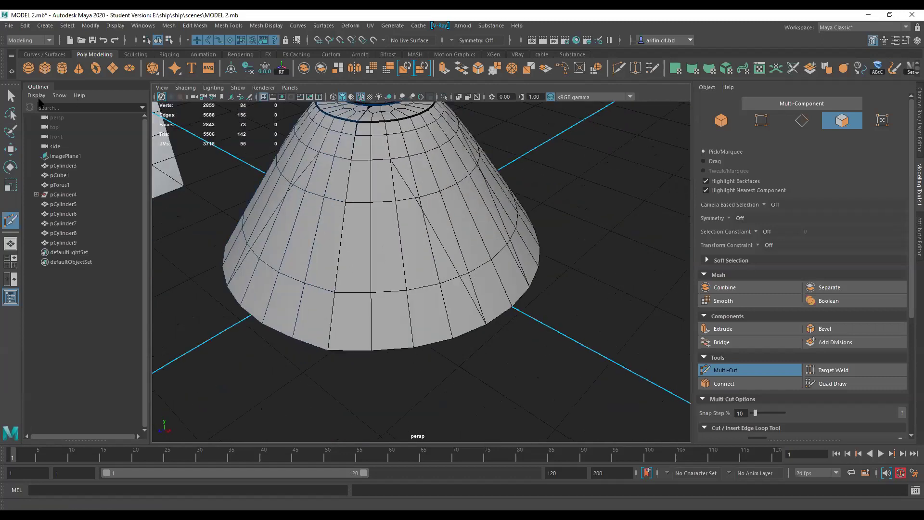
# Delete the 22 faces outside the slanted cuts below the upper ring, leaving three separate tripod legs.
pyautogui.click(10, 94)
pyautogui.click(360, 184)
pyautogui.keyDown('shift'); pyautogui.click(395, 197); pyautogui.keyUp('shift')
pyautogui.keyDown('shift'); pyautogui.click(397, 189); pyautogui.keyUp('shift')
pyautogui.keyDown('shift'); pyautogui.click(407, 213); pyautogui.keyUp('shift')
pyautogui.keyDown('shift'); pyautogui.click(385, 216); pyautogui.keyUp('shift')
pyautogui.keyDown('shift'); pyautogui.click(365, 220); pyautogui.keyUp('shift')
pyautogui.keyDown('shift'); pyautogui.click(364, 295); pyautogui.keyUp('shift')
pyautogui.keyDown('shift'); pyautogui.click(395, 313); pyautogui.keyUp('shift')
pyautogui.keyDown('shift'); pyautogui.click(430, 316); pyautogui.keyUp('shift')
pyautogui.keyDown('shift'); pyautogui.click(446, 296); pyautogui.keyUp('shift')
pyautogui.keyDown('shift'); pyautogui.click(442, 268); pyautogui.keyUp('shift')
pyautogui.keyDown('alt'); pyautogui.moveTo(442, 268); pyautogui.dragTo(411, 228); pyautogui.keyUp('alt')
pyautogui.scroll(2, 414, 226)
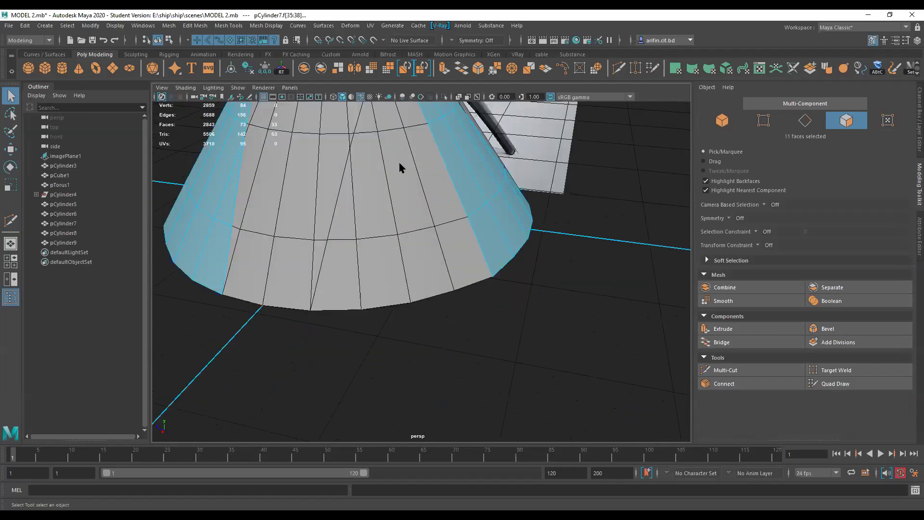
pyautogui.scroll(1, 400, 165)
pyautogui.keyDown('shift'); pyautogui.click(380, 164); pyautogui.keyUp('shift')
pyautogui.keyDown('shift'); pyautogui.click(391, 159); pyautogui.keyUp('shift')
pyautogui.keyDown('shift'); pyautogui.click(407, 158); pyautogui.keyUp('shift')
pyautogui.keyDown('shift'); pyautogui.click(379, 207); pyautogui.keyUp('shift')
pyautogui.keyDown('shift'); pyautogui.click(407, 204); pyautogui.keyUp('shift')
pyautogui.keyDown('shift'); pyautogui.click(428, 212); pyautogui.keyUp('shift')
pyautogui.keyDown('shift'); pyautogui.click(351, 254); pyautogui.keyUp('shift')
pyautogui.keyDown('shift'); pyautogui.click(346, 326); pyautogui.keyUp('shift')
pyautogui.keyDown('shift'); pyautogui.click(384, 319); pyautogui.keyUp('shift')
pyautogui.keyDown('shift'); pyautogui.click(419, 313); pyautogui.keyUp('shift')
pyautogui.keyDown('shift'); pyautogui.click(455, 300); pyautogui.keyUp('shift')
pyautogui.keyDown('shift'); pyautogui.click(457, 300); pyautogui.keyUp('shift')
pyautogui.scroll(-3, 423, 308)
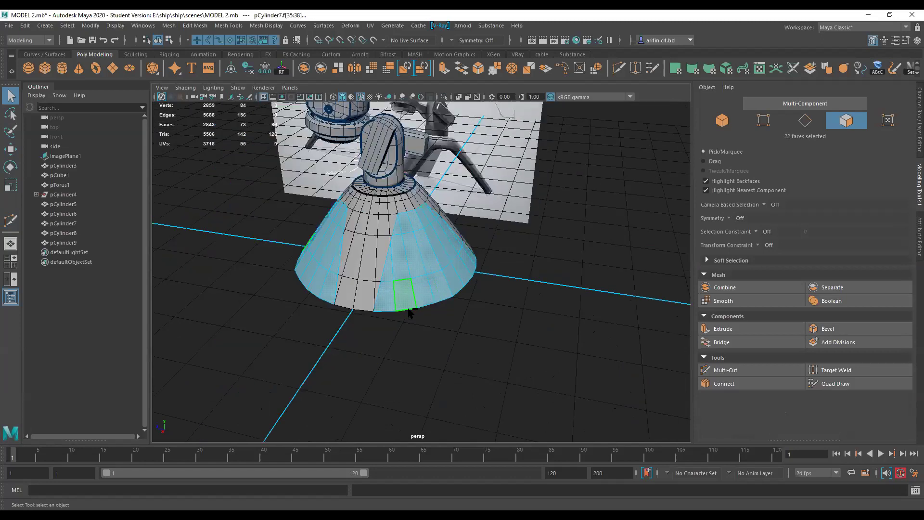
pyautogui.press('Delete')
# Inspect the three leg shapes and the collar above them against the reference image.
pyautogui.keyDown('alt'); pyautogui.moveTo(385, 254); pyautogui.dragTo(402, 248); pyautogui.keyUp('alt')
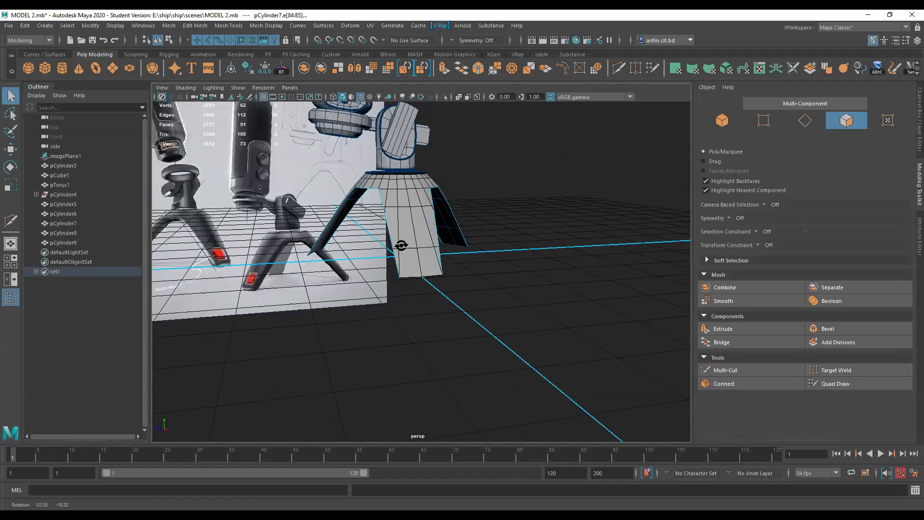
pyautogui.scroll(4, 390, 284)
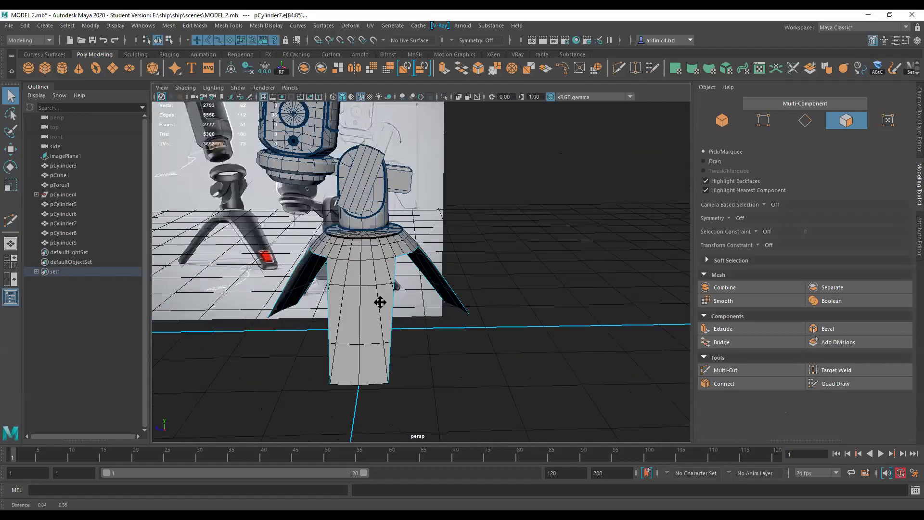
pyautogui.keyDown('alt'); pyautogui.moveTo(368, 297); pyautogui.dragTo(361, 245, button='middle'); pyautogui.keyUp('alt')
pyautogui.scroll(3, 363, 245)
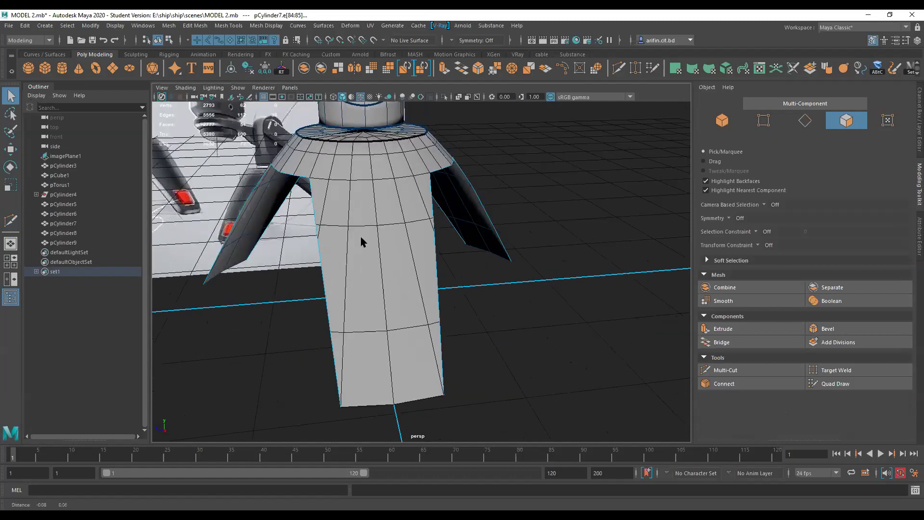
pyautogui.scroll(3, 365, 231)
pyautogui.scroll(-3, 357, 242)
pyautogui.scroll(1, 351, 228)
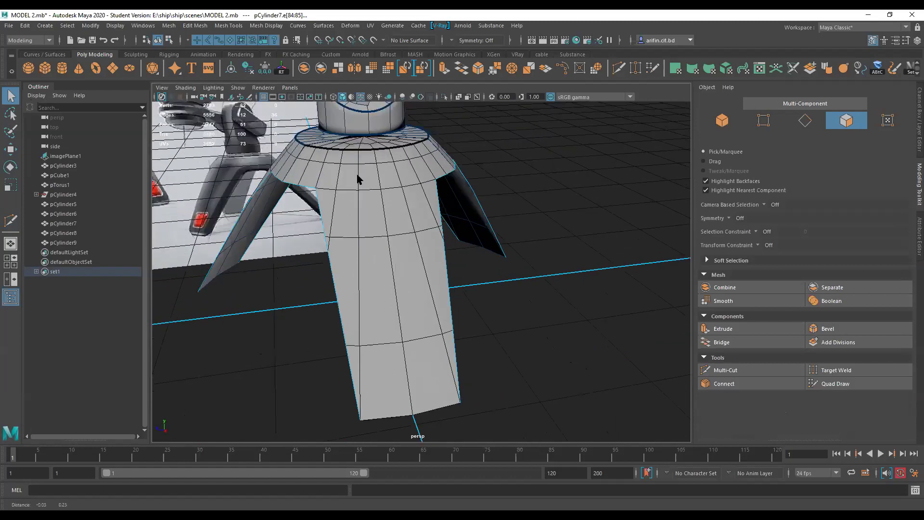
pyautogui.hotkey('ctrl', 'shift', 'x')
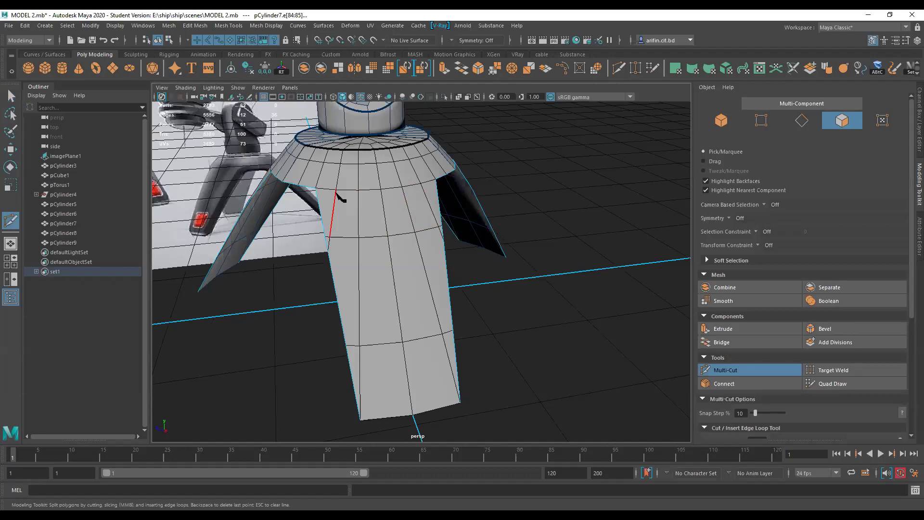
pyautogui.click(336, 190)
pyautogui.moveTo(321, 207)
pyautogui.keyDown('alt'); pyautogui.mouseDown()
pyautogui.moveTo(337, 207)
pyautogui.moveTo(310, 196)
pyautogui.moveTo(332, 215)
pyautogui.moveTo(305, 220)
pyautogui.moveTo(319, 221)
pyautogui.mouseUp(); pyautogui.keyUp('alt')
pyautogui.click(10, 95)
# Insert an edge loop with Multi-Cut around the collar, in the face row just above the front leg.
pyautogui.scroll(3, 318, 226)
pyautogui.click(616, 71)
pyautogui.click(615, 71)
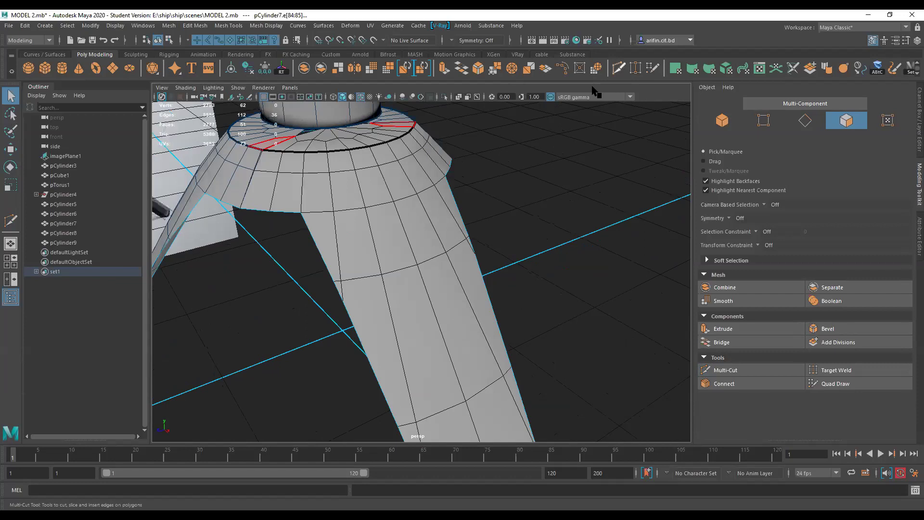
pyautogui.keyDown('alt'); pyautogui.moveTo(355, 223); pyautogui.dragTo(317, 151, button='middle'); pyautogui.keyUp('alt')
pyautogui.keyDown('alt'); pyautogui.moveTo(317, 151); pyautogui.dragTo(319, 156); pyautogui.keyUp('alt')
pyautogui.keyDown('alt'); pyautogui.moveTo(318, 158); pyautogui.dragTo(344, 185, button='middle'); pyautogui.keyUp('alt')
pyautogui.press('ctrl')
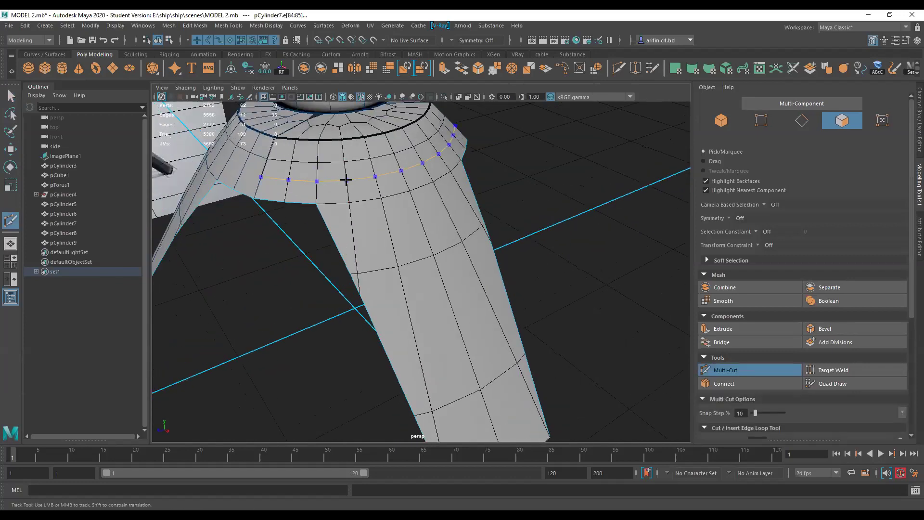
pyautogui.keyDown('ctrl'); pyautogui.click(346, 180); pyautogui.keyUp('ctrl')
# Use Multi-Cut to cut an edge up the front leg from its lower ring through the middle ring to the collar.
pyautogui.keyDown('alt'); pyautogui.moveTo(378, 284); pyautogui.dragTo(364, 303, button='right'); pyautogui.keyUp('alt')
pyautogui.keyDown('alt'); pyautogui.moveTo(394, 223); pyautogui.dragTo(386, 225); pyautogui.keyUp('alt')
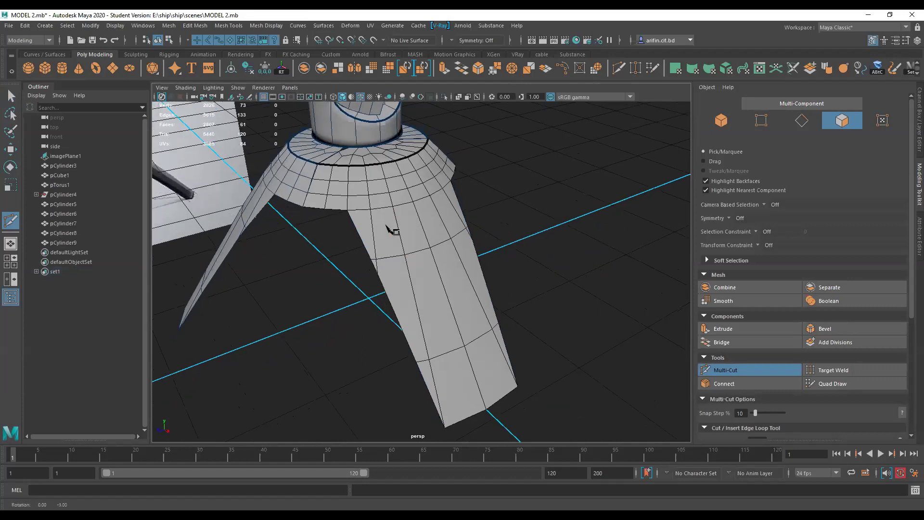
pyautogui.keyDown('alt'); pyautogui.moveTo(386, 225); pyautogui.dragTo(369, 208, button='middle'); pyautogui.keyUp('alt')
pyautogui.keyDown('alt'); pyautogui.moveTo(384, 241); pyautogui.dragTo(355, 185); pyautogui.keyUp('alt')
pyautogui.keyDown('alt'); pyautogui.moveTo(388, 329); pyautogui.dragTo(365, 295, button='middle'); pyautogui.keyUp('alt')
pyautogui.keyDown('alt'); pyautogui.moveTo(378, 309); pyautogui.dragTo(384, 312); pyautogui.keyUp('alt')
pyautogui.click(384, 312)
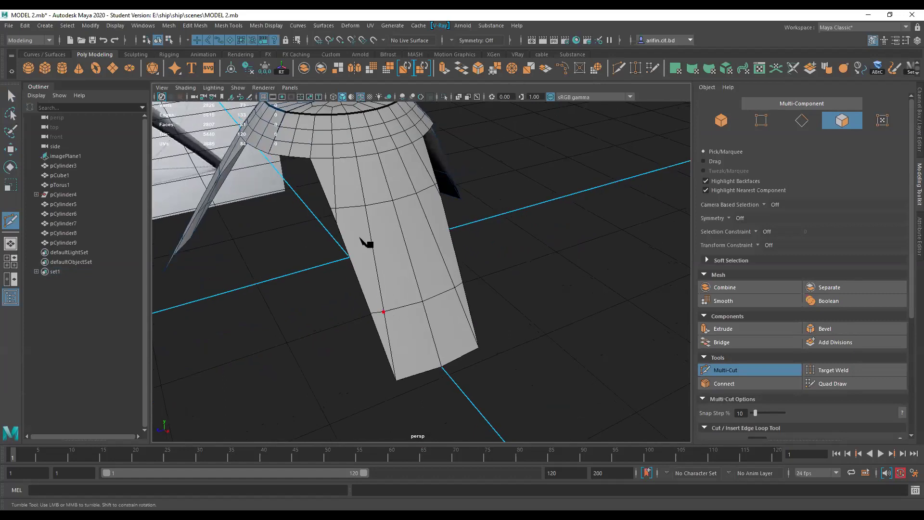
pyautogui.hotkey('ctrl', 'z')
pyautogui.click(351, 208)
pyautogui.keyDown('alt'); pyautogui.moveTo(355, 184); pyautogui.dragTo(361, 198, button='middle'); pyautogui.keyUp('alt')
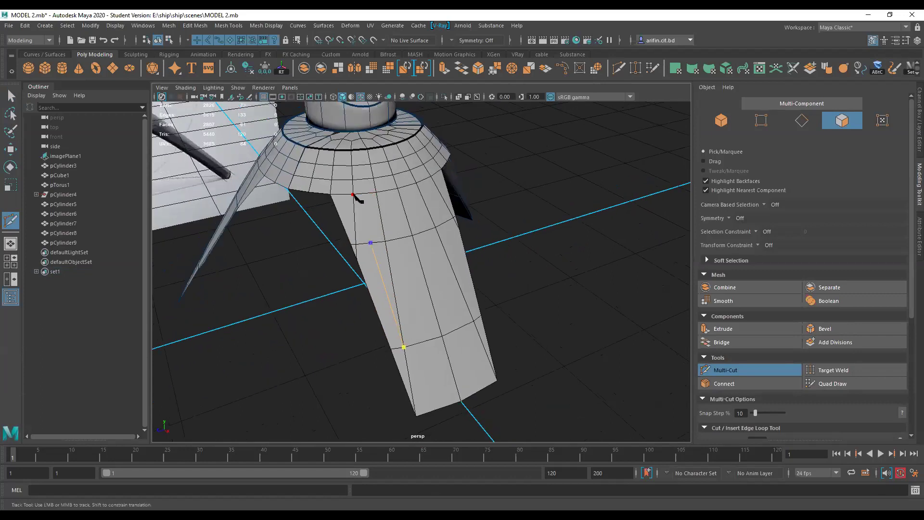
pyautogui.click(354, 195)
pyautogui.moveTo(373, 206)
pyautogui.keyDown('alt'); pyautogui.mouseDown()
pyautogui.moveTo(375, 219)
pyautogui.moveTo(364, 217)
pyautogui.mouseUp(); pyautogui.keyUp('alt')
pyautogui.press('Return')
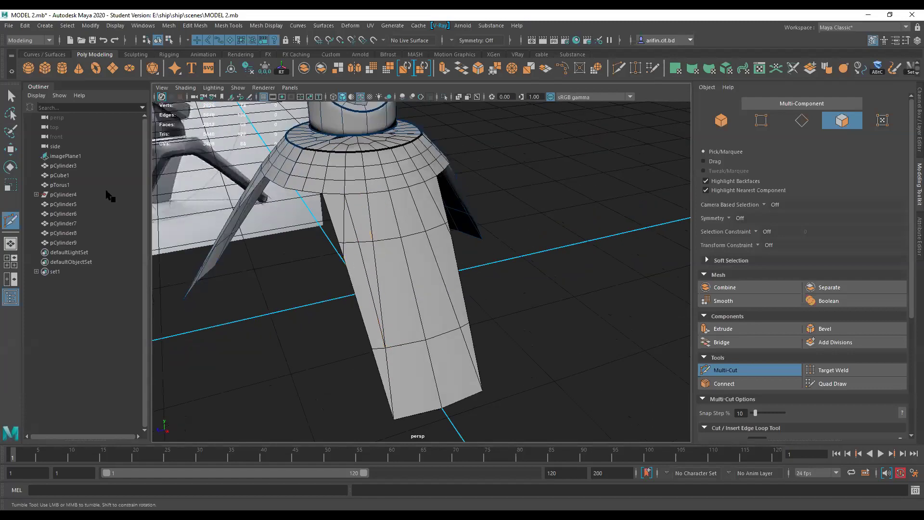
pyautogui.click(11, 96)
pyautogui.scroll(2, 361, 238)
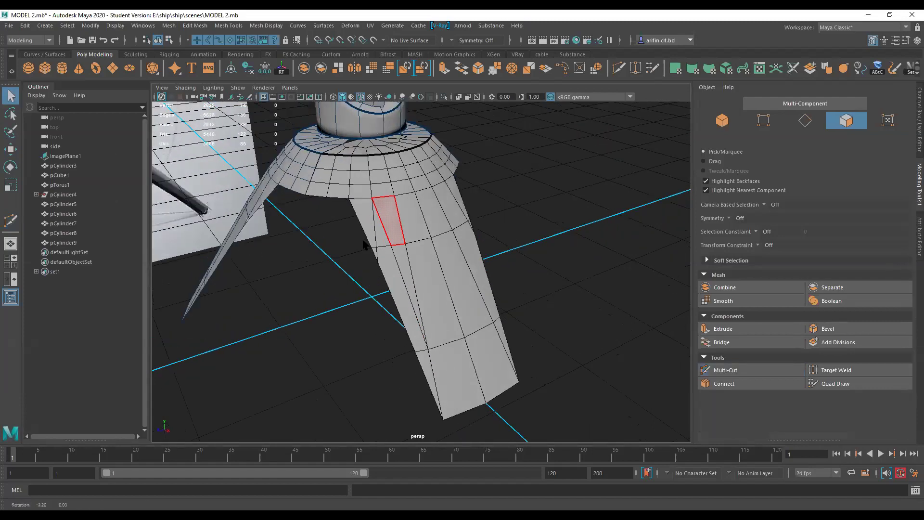
# Delete the two leftover edge segments, with their vertices, that run off the front leg's left side near the middle ring.
pyautogui.scroll(3, 365, 240)
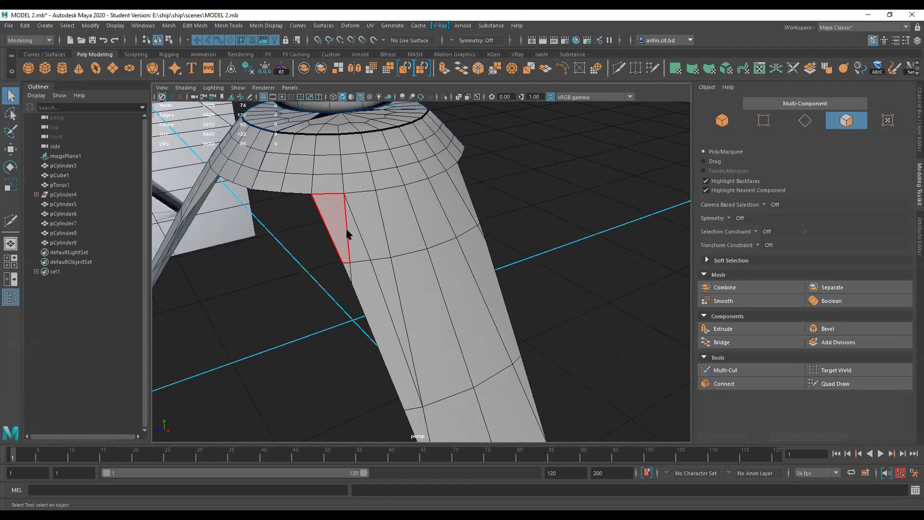
pyautogui.click(350, 269)
pyautogui.keyDown('shift'); pyautogui.click(360, 270); pyautogui.keyUp('shift')
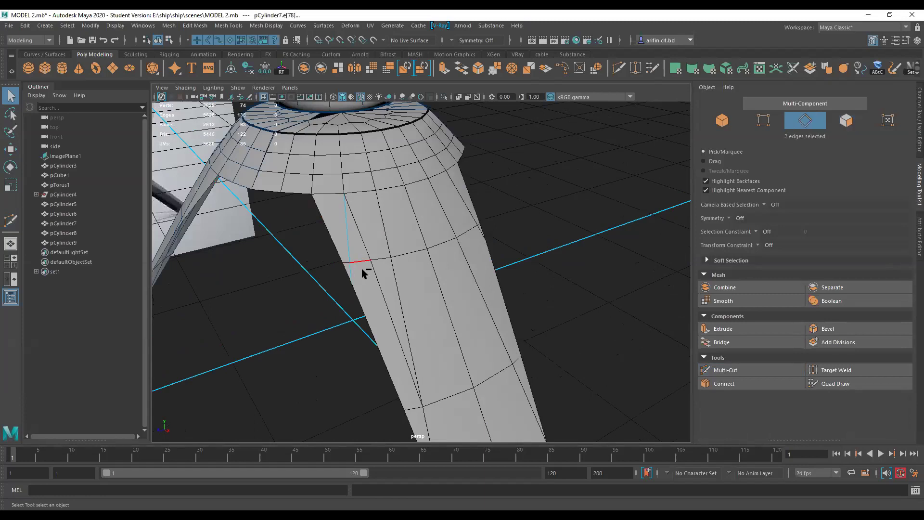
pyautogui.hotkey('ctrl', 'Delete')
pyautogui.keyDown('alt'); pyautogui.moveTo(363, 231); pyautogui.dragTo(353, 294); pyautogui.keyUp('alt')
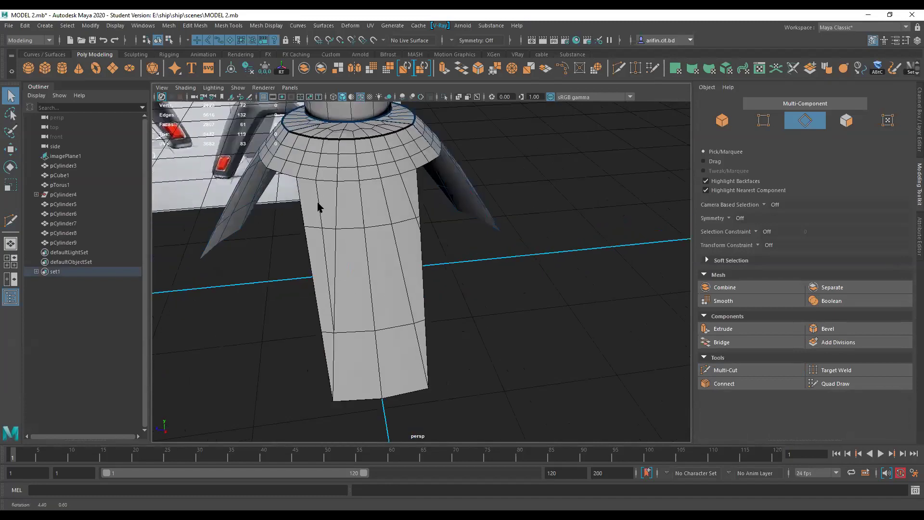
# Use Multi-Cut to cut an edge up the front leg's right side from the lower ring through the middle ring to the collar.
pyautogui.keyDown('alt'); pyautogui.moveTo(320, 200); pyautogui.dragTo(337, 193); pyautogui.keyUp('alt')
pyautogui.click(620, 67)
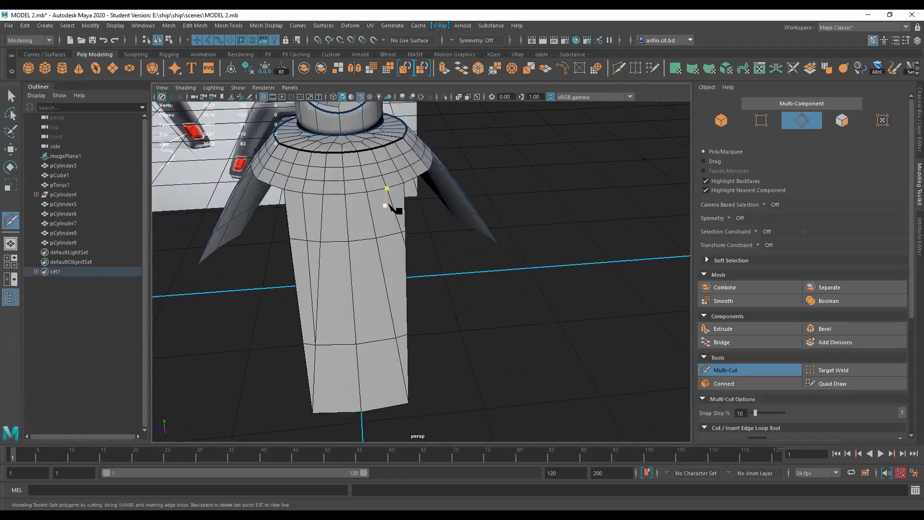
pyautogui.keyDown('alt'); pyautogui.moveTo(386, 340); pyautogui.dragTo(391, 341); pyautogui.keyUp('alt')
pyautogui.click(388, 339)
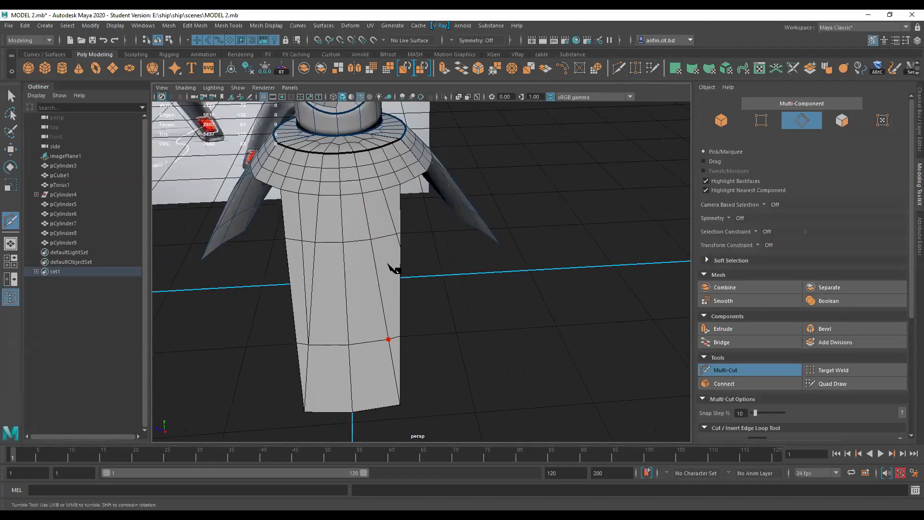
pyautogui.click(384, 237)
pyautogui.click(382, 190)
pyautogui.press('Return')
# Delete the two old slanted edge segments, with their vertices, between the collar and the front leg's right border.
pyautogui.press('q')
pyautogui.doubleClick(391, 223)
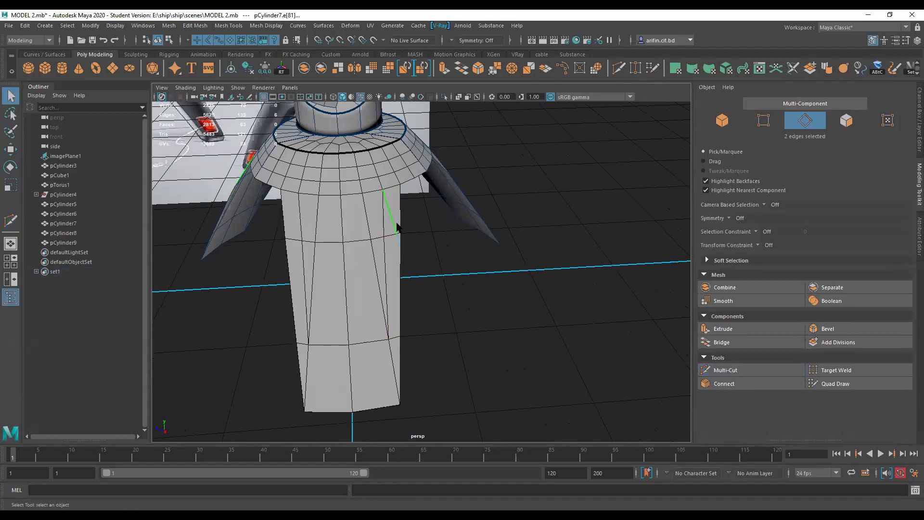
pyautogui.hotkey('ctrl', 'Delete')
# Inspect the front leg's edge flow from several angles.
pyautogui.keyDown('alt'); pyautogui.moveTo(374, 269); pyautogui.dragTo(390, 254); pyautogui.keyUp('alt')
pyautogui.keyDown('alt'); pyautogui.moveTo(372, 243); pyautogui.dragTo(320, 297, button='middle'); pyautogui.keyUp('alt')
pyautogui.keyDown('alt'); pyautogui.moveTo(312, 289); pyautogui.dragTo(324, 276); pyautogui.keyUp('alt')
pyautogui.keyDown('alt'); pyautogui.moveTo(325, 236); pyautogui.dragTo(308, 244); pyautogui.keyUp('alt')
pyautogui.keyDown('alt'); pyautogui.moveTo(317, 263); pyautogui.dragTo(358, 325, button='middle'); pyautogui.keyUp('alt')
pyautogui.moveTo(324, 279)
pyautogui.keyDown('alt'); pyautogui.mouseDown()
pyautogui.moveTo(291, 242)
pyautogui.moveTo(316, 262)
pyautogui.moveTo(317, 288)
pyautogui.mouseUp(); pyautogui.keyUp('alt')
pyautogui.keyDown('alt'); pyautogui.moveTo(316, 288); pyautogui.dragTo(359, 253, button='middle'); pyautogui.keyUp('alt')
pyautogui.keyDown('alt'); pyautogui.moveTo(347, 276); pyautogui.dragTo(333, 271); pyautogui.keyUp('alt')
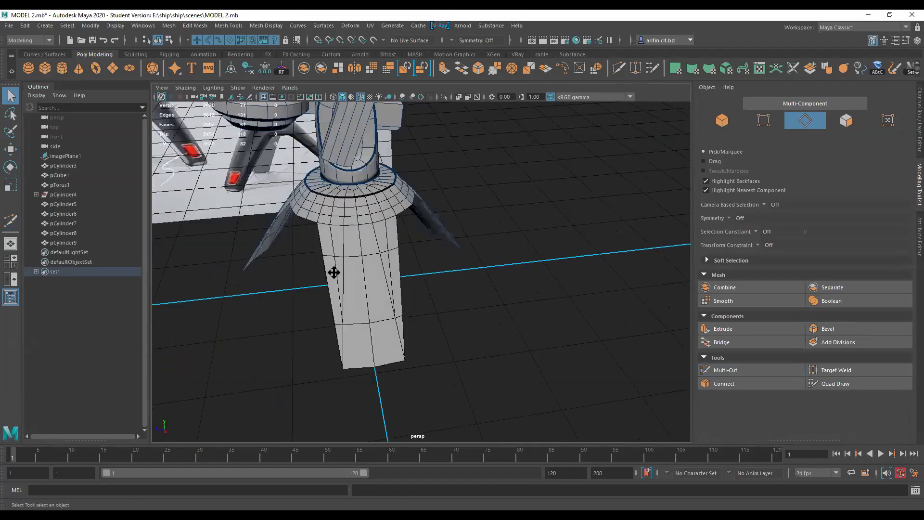
# Use Multi-Cut to cut two vertical edges from the collar down to the front leg's lower ring, one on each side of the centre edge.
pyautogui.scroll(2, 364, 273)
pyautogui.keyDown('alt'); pyautogui.moveTo(364, 274); pyautogui.dragTo(374, 307, button='middle'); pyautogui.keyUp('alt')
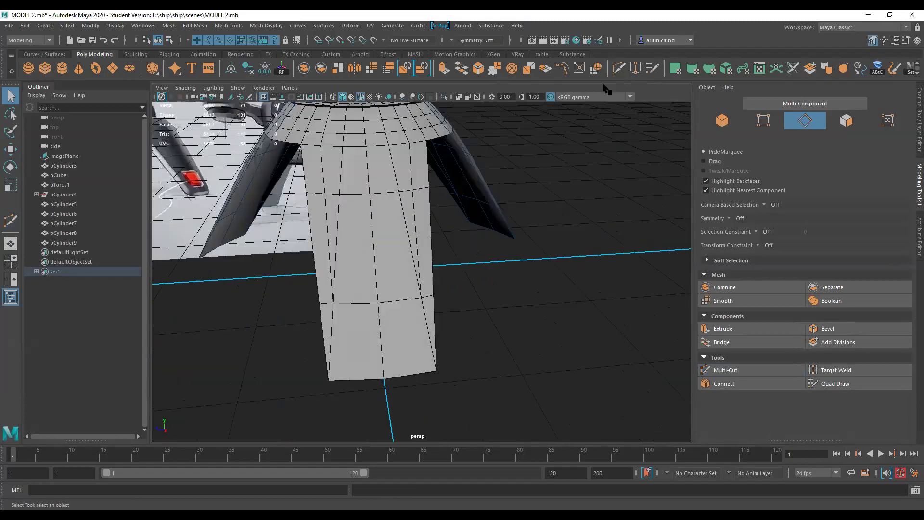
pyautogui.click(352, 179)
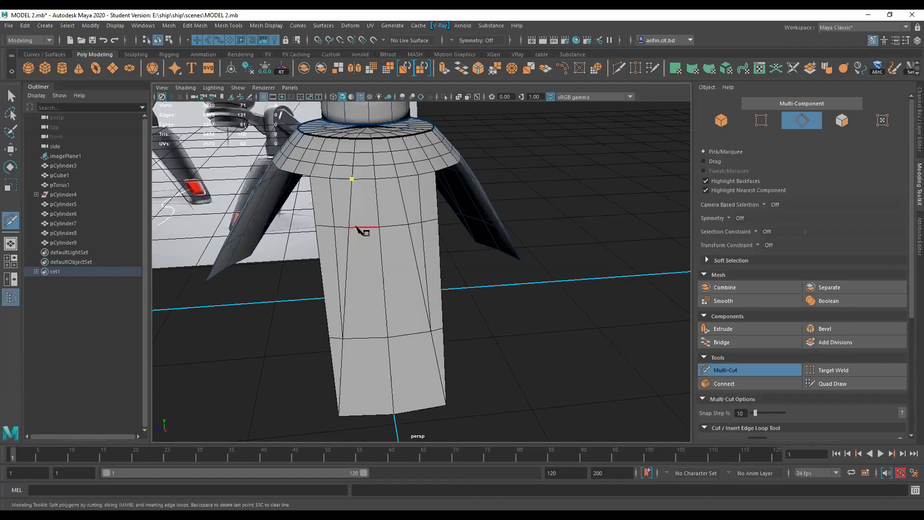
pyautogui.click(366, 338)
pyautogui.press('Return')
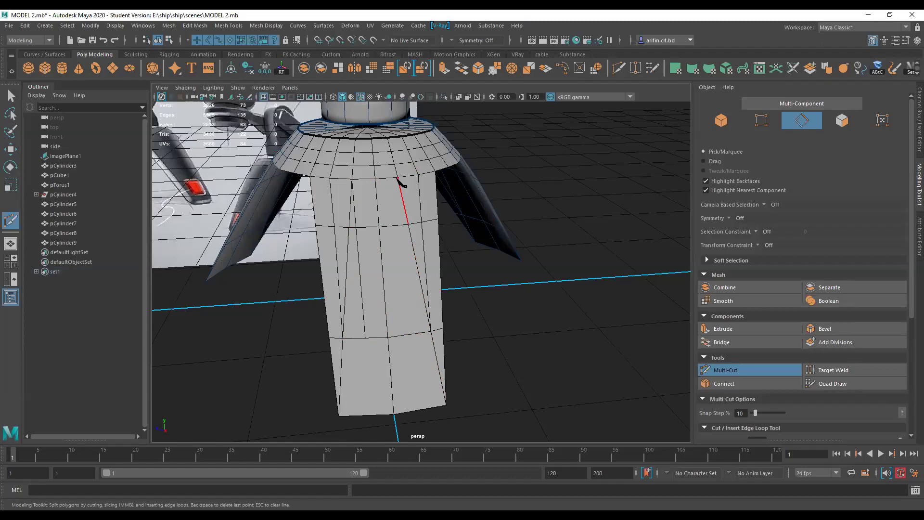
pyautogui.click(398, 177)
pyautogui.click(408, 335)
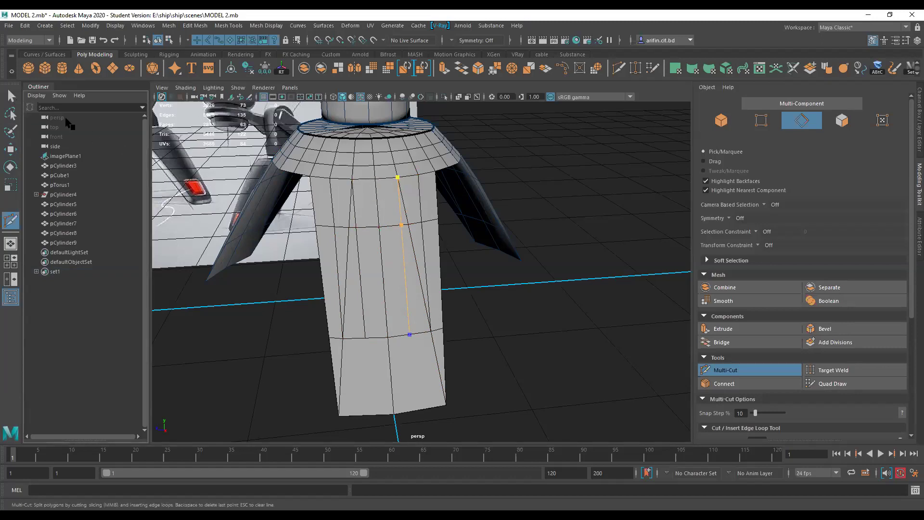
pyautogui.click(9, 95)
# Delete the four slanted edge segments between the collar and the lower ring beside the new vertical cuts.
pyautogui.click(355, 208)
pyautogui.keyDown('shift'); pyautogui.click(406, 197); pyautogui.keyUp('shift')
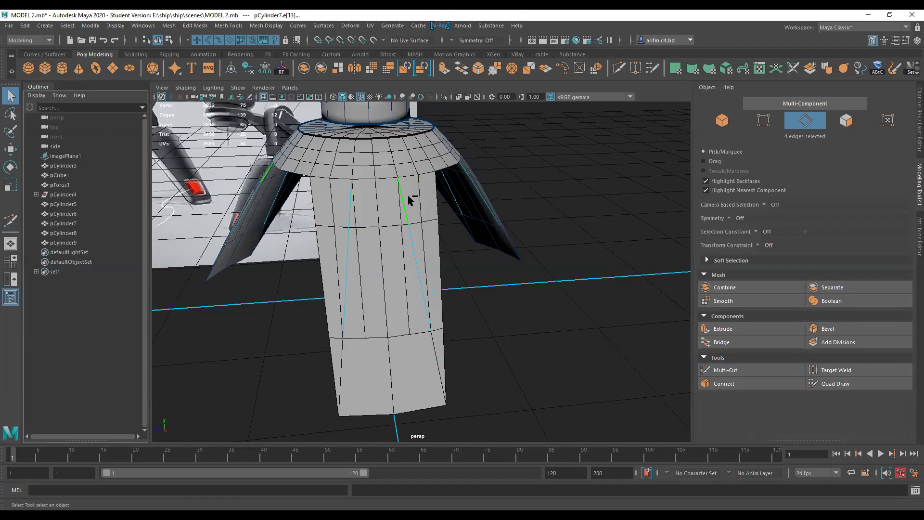
pyautogui.press('Delete')
pyautogui.keyDown('alt'); pyautogui.moveTo(378, 198); pyautogui.dragTo(457, 242); pyautogui.keyUp('alt')
pyautogui.keyDown('alt'); pyautogui.moveTo(417, 326); pyautogui.dragTo(378, 337); pyautogui.keyUp('alt')
pyautogui.keyDown('alt'); pyautogui.moveTo(378, 337); pyautogui.dragTo(390, 342, button='middle'); pyautogui.keyUp('alt')
pyautogui.keyDown('alt'); pyautogui.moveTo(395, 330); pyautogui.dragTo(381, 313); pyautogui.keyUp('alt')
pyautogui.click(618, 68)
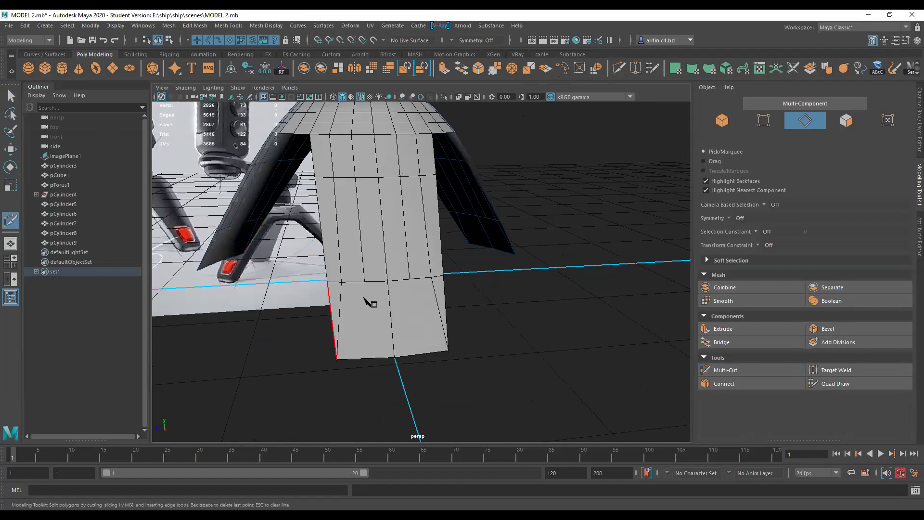
pyautogui.click(365, 282)
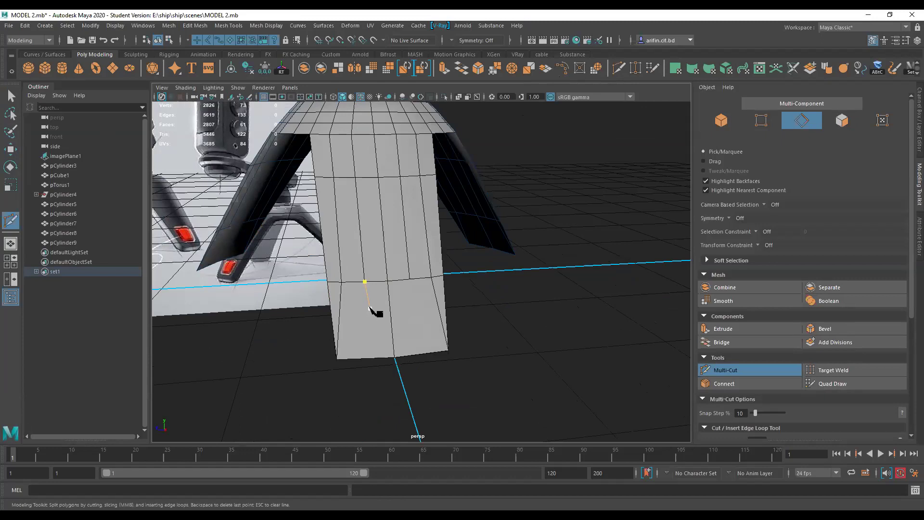
pyautogui.press('Escape')
# Create a polygon plane and move it away from the tripod to -3.67 on the Z axis.
pyautogui.keyDown('alt'); pyautogui.moveTo(356, 284); pyautogui.dragTo(204, 298, button='right'); pyautogui.keyUp('alt')
pyautogui.keyDown('alt'); pyautogui.moveTo(204, 298); pyautogui.dragTo(127, 302, button='middle'); pyautogui.keyUp('alt')
pyautogui.keyDown('alt'); pyautogui.moveTo(284, 288); pyautogui.dragTo(384, 254, button='middle'); pyautogui.keyUp('alt')
pyautogui.keyDown('alt'); pyautogui.moveTo(355, 252); pyautogui.dragTo(300, 262); pyautogui.keyUp('alt')
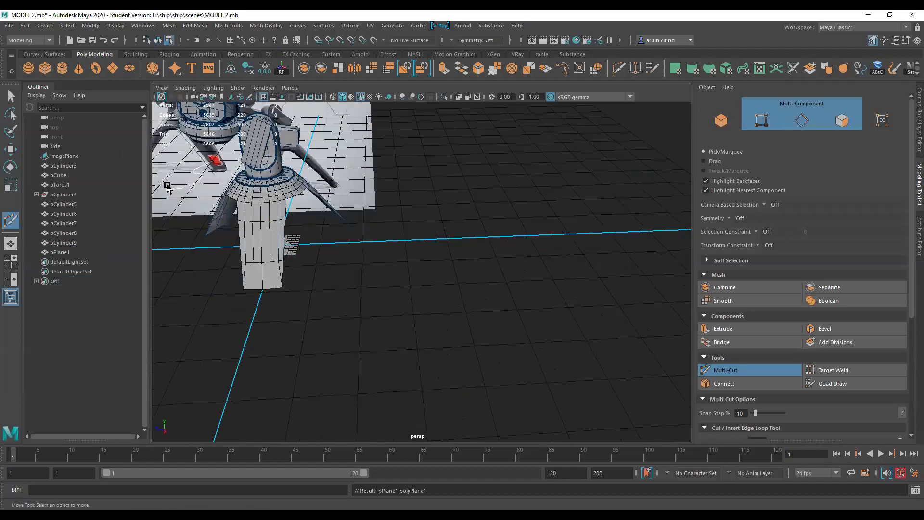
pyautogui.press('w')
pyautogui.click(11, 97)
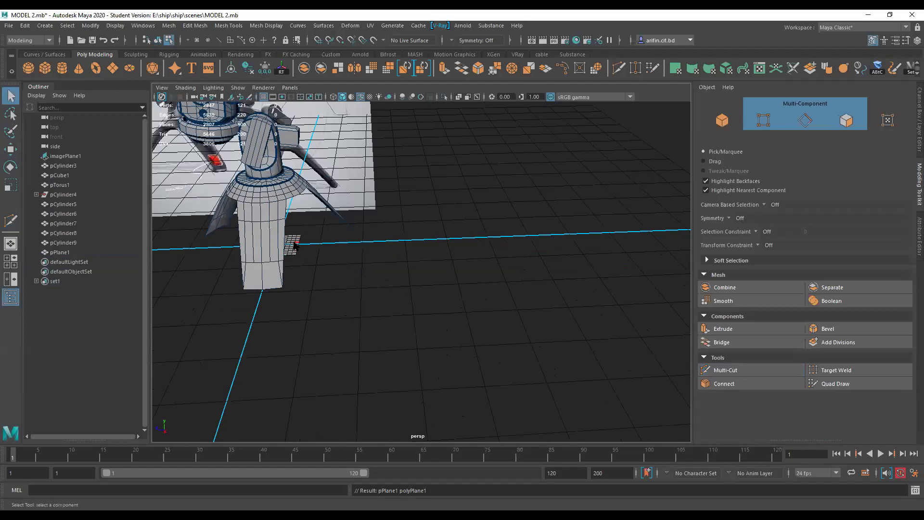
pyautogui.click(293, 250)
pyautogui.press('w')
pyautogui.moveTo(246, 245); pyautogui.dragTo(378, 259)
# Examine the new plane's grid of faces up close and return it to object selection mode.
pyautogui.moveTo(378, 259)
pyautogui.keyDown('alt'); pyautogui.mouseDown(button='middle')
pyautogui.moveTo(329, 278)
pyautogui.moveTo(326, 261)
pyautogui.moveTo(369, 248)
pyautogui.mouseUp(button='middle'); pyautogui.keyUp('alt')
pyautogui.scroll(5, 320, 275)
pyautogui.keyDown('alt'); pyautogui.moveTo(421, 219); pyautogui.dragTo(349, 354); pyautogui.keyUp('alt')
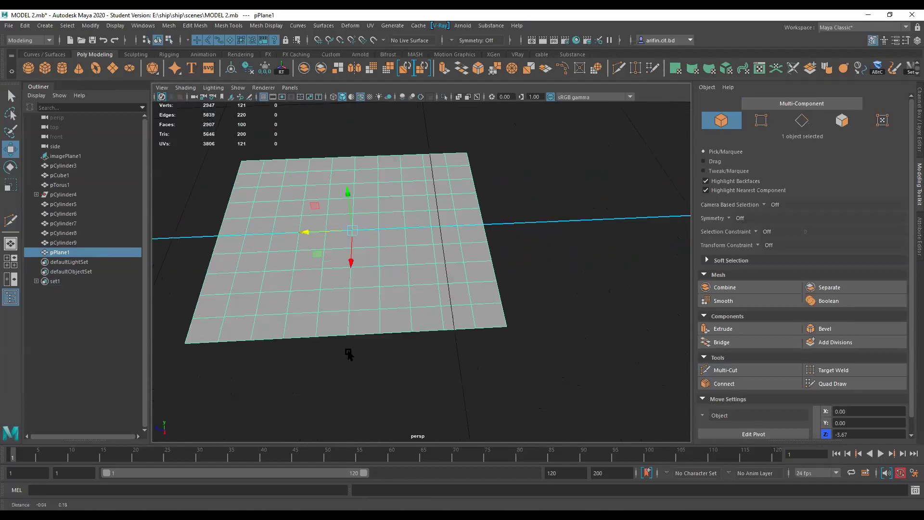
pyautogui.scroll(1, 350, 182)
pyautogui.keyDown('alt'); pyautogui.moveTo(343, 226); pyautogui.dragTo(365, 322, button='middle'); pyautogui.keyUp('alt')
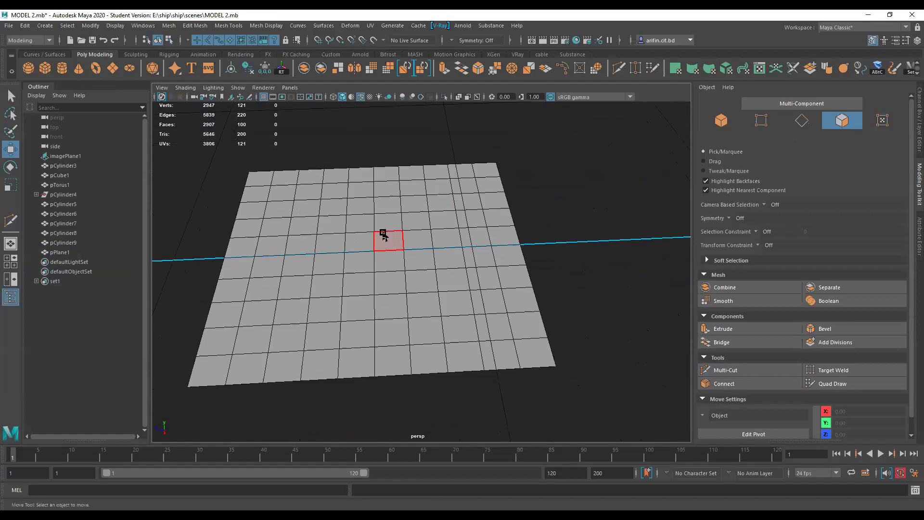
pyautogui.press('F8')
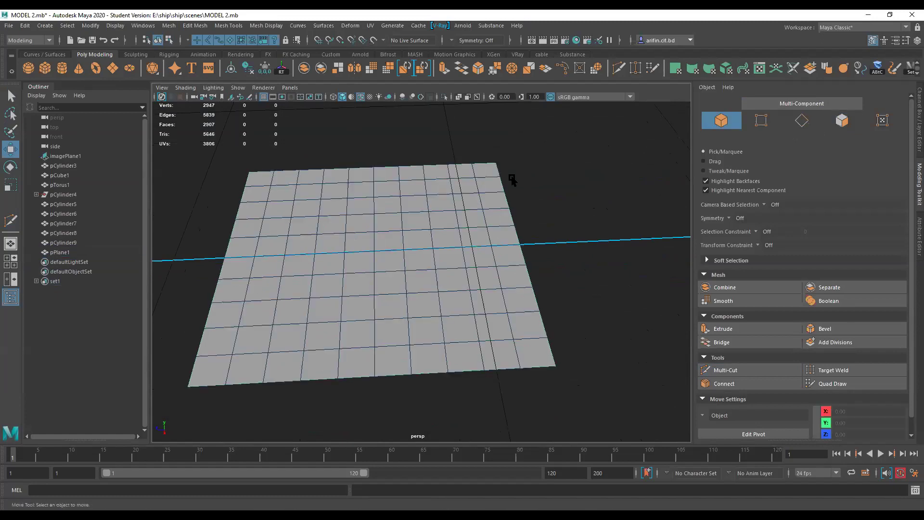